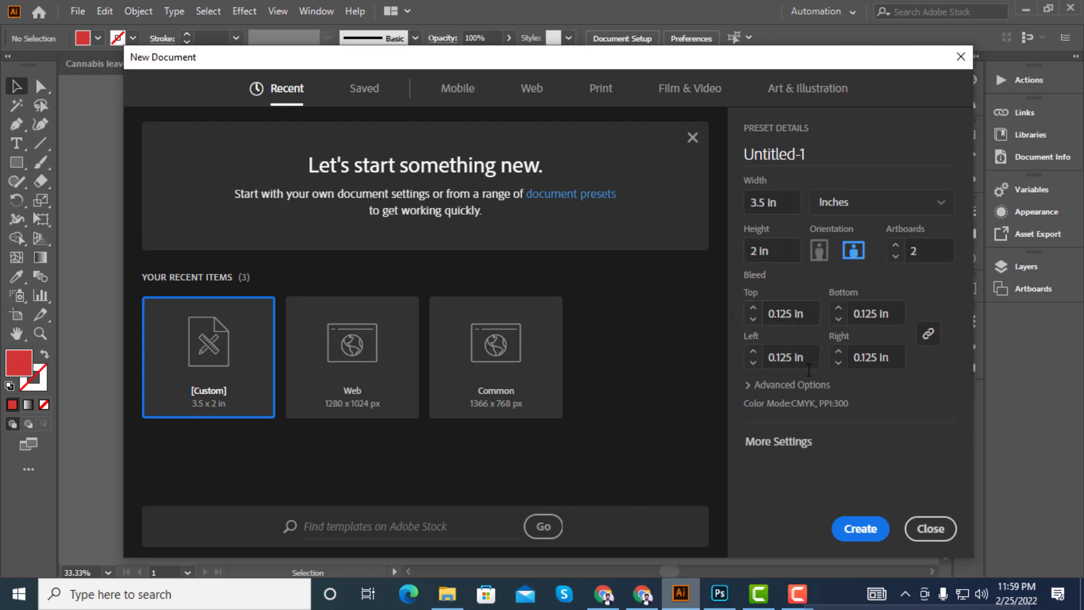
Create a 3.5 × 2 in landscape CMYK document with two artboards and a 0.125 in bleed on every side
left_click(861, 529)
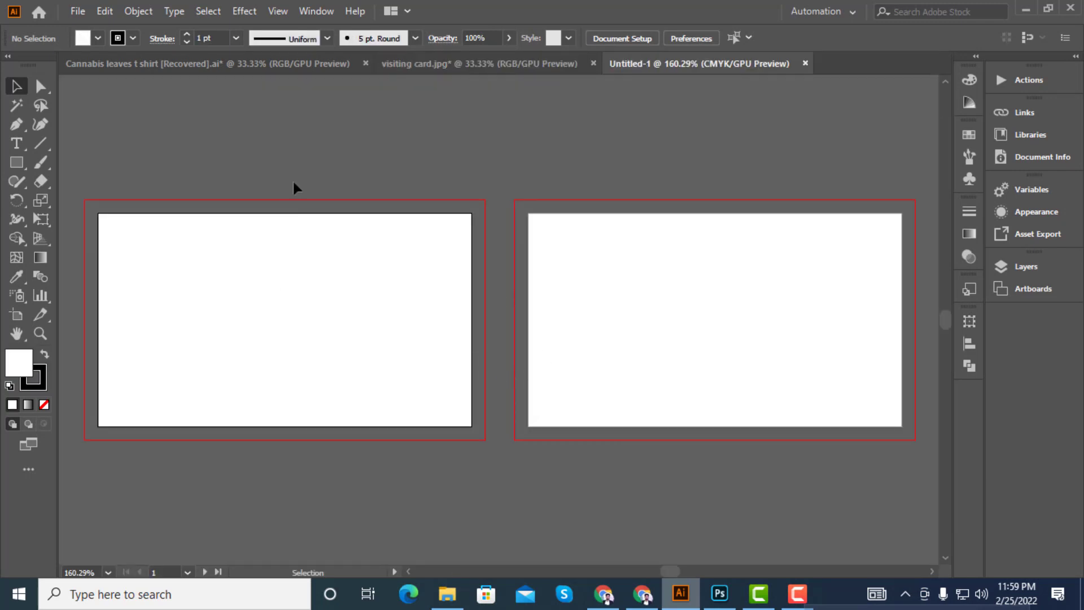
left_click_drag(280, 156, 368, 150)
left_click_drag(330, 240, 388, 238)
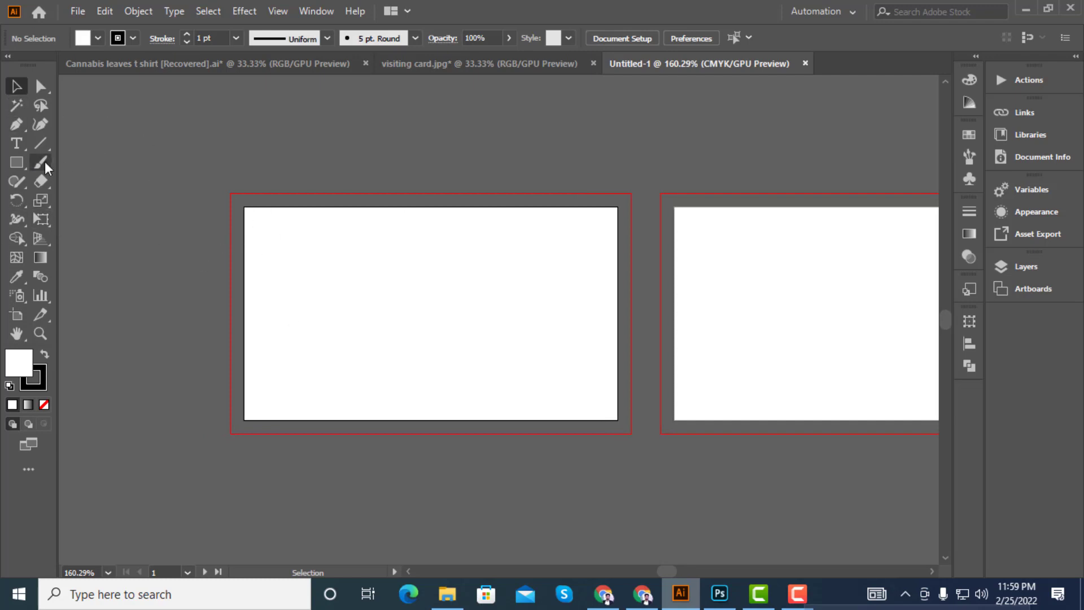
Draw a rectangle covering the whole first artboard
left_click(17, 164)
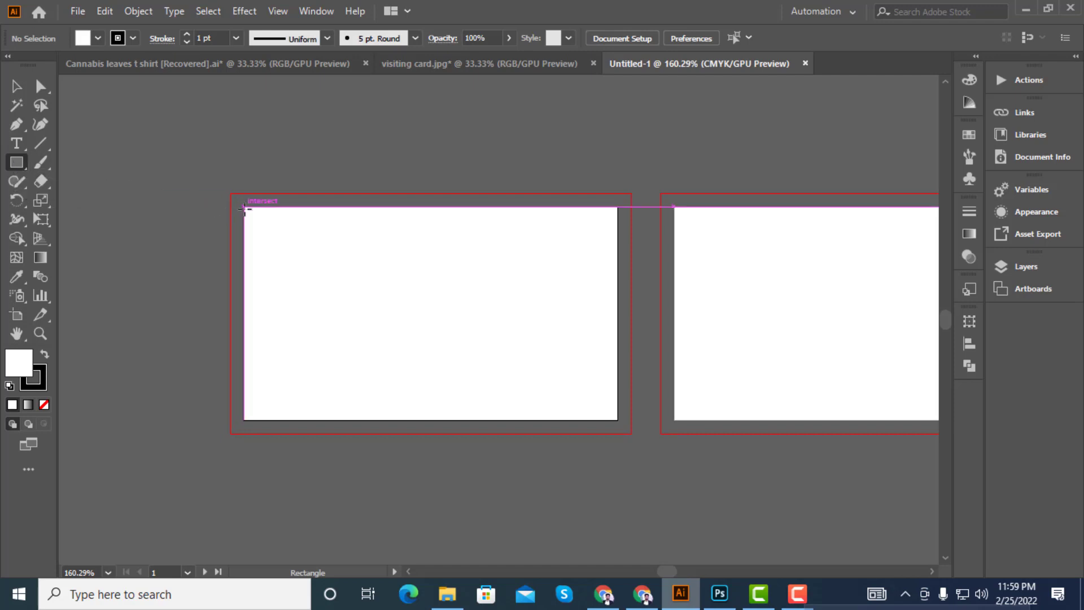
left_click_drag(244, 207, 617, 420)
left_click(18, 91)
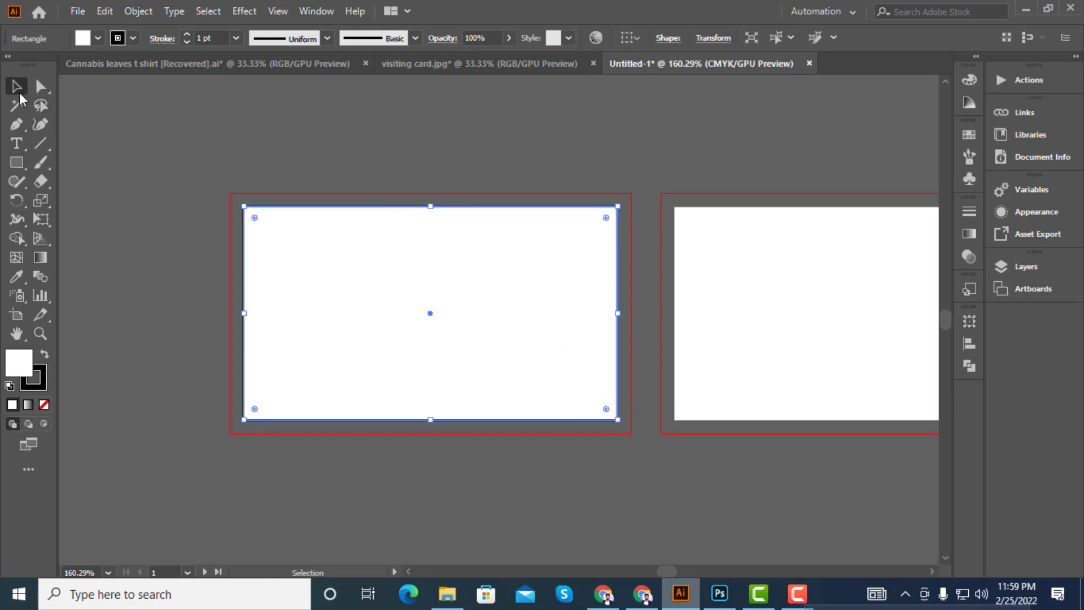
Swap the rectangle's fill and stroke colours, and set its stroke to none
left_click(45, 355)
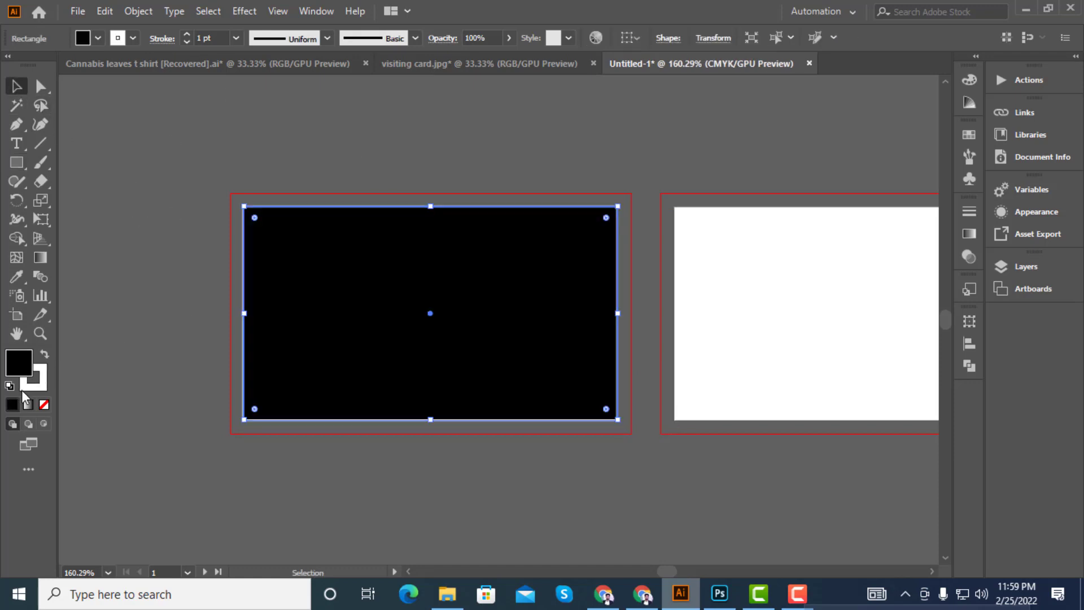
left_click(39, 384)
left_click(44, 404)
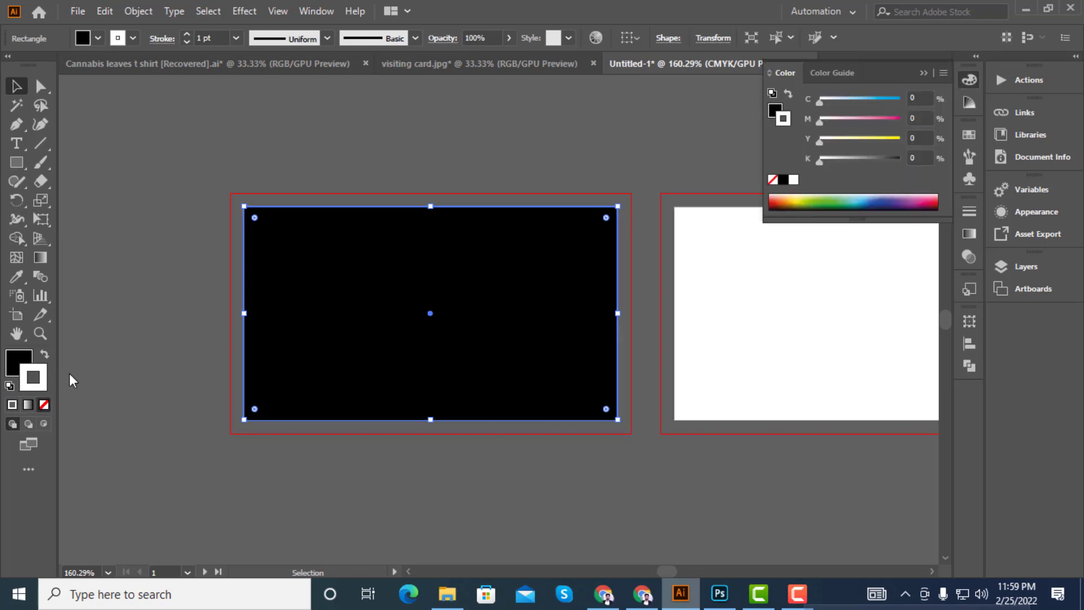
left_click(150, 232)
left_click(20, 350)
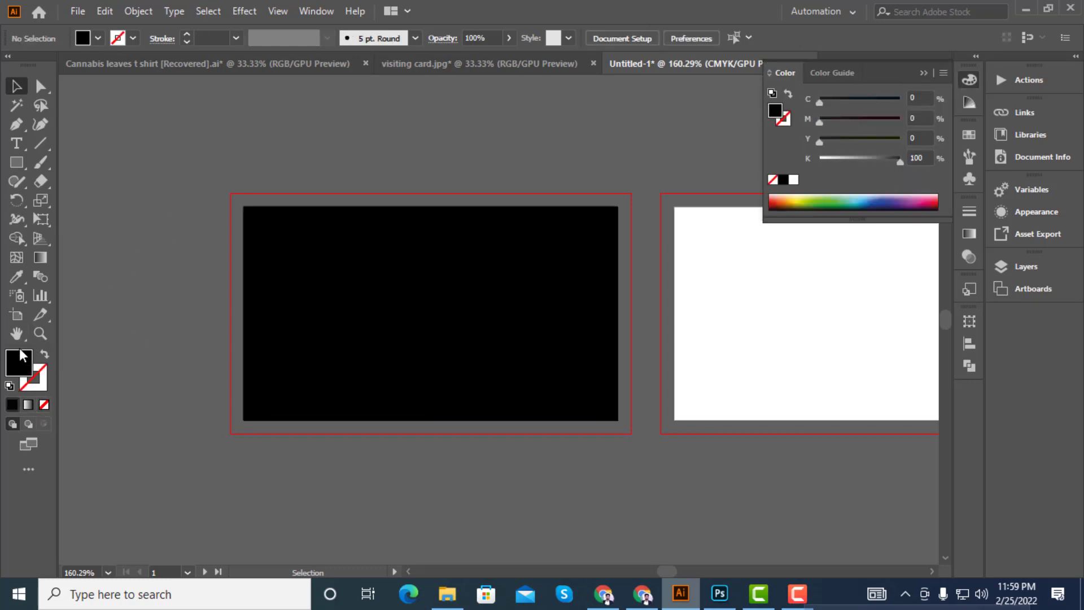
Copy the company logo, name and tag line text and contact icons from the visiting card.jpg document into Untitled-1
left_click(460, 62)
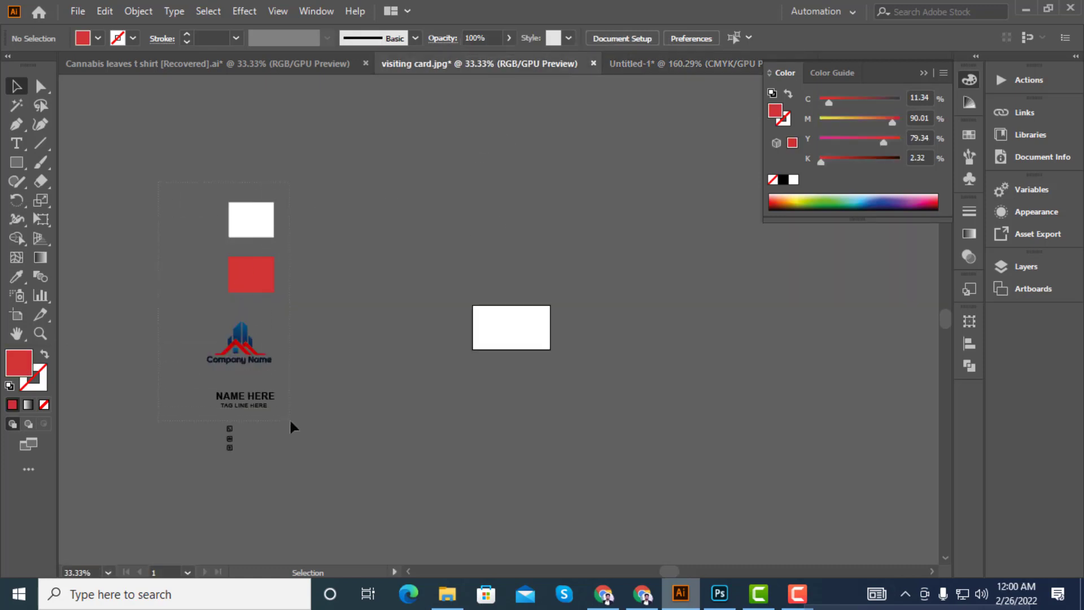
left_click_drag(290, 426, 307, 242)
left_click(341, 225)
left_click_drag(304, 442, 708, 63)
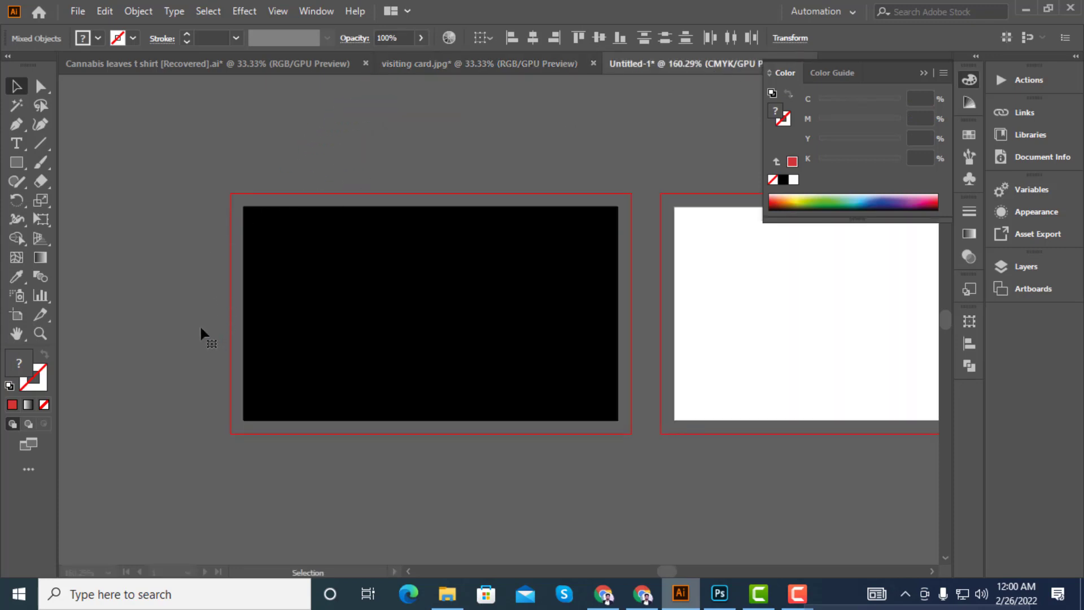
left_click_drag(201, 333, 198, 225)
scroll(491, 338, "down", 2)
scroll(492, 339, "left", 2)
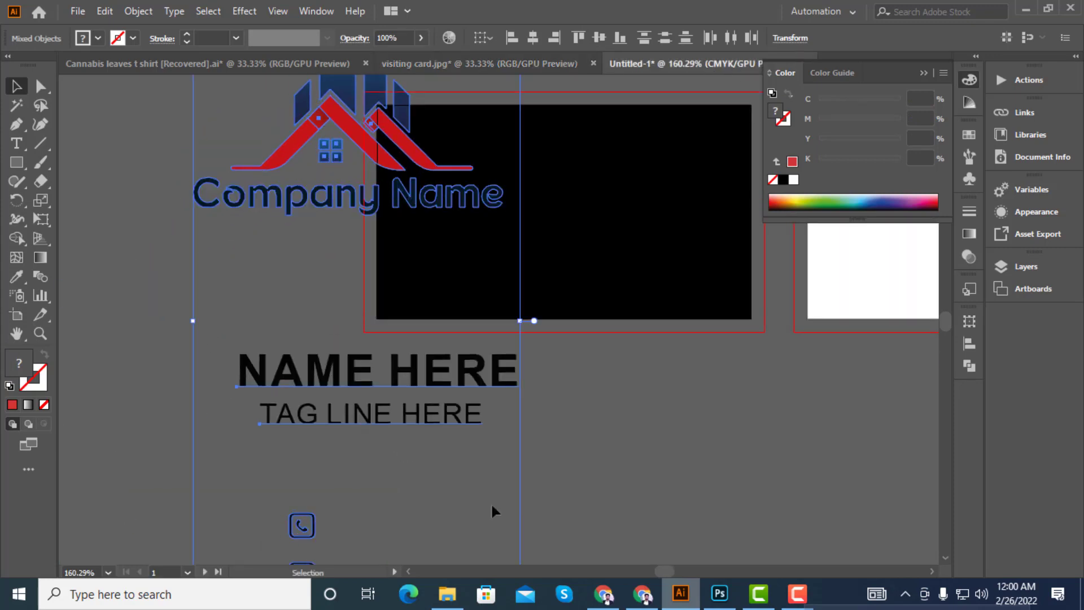
Scale down the copied logo, text and icons and place them on the canvas beside the first artboard
scroll(361, 376, "down", 3)
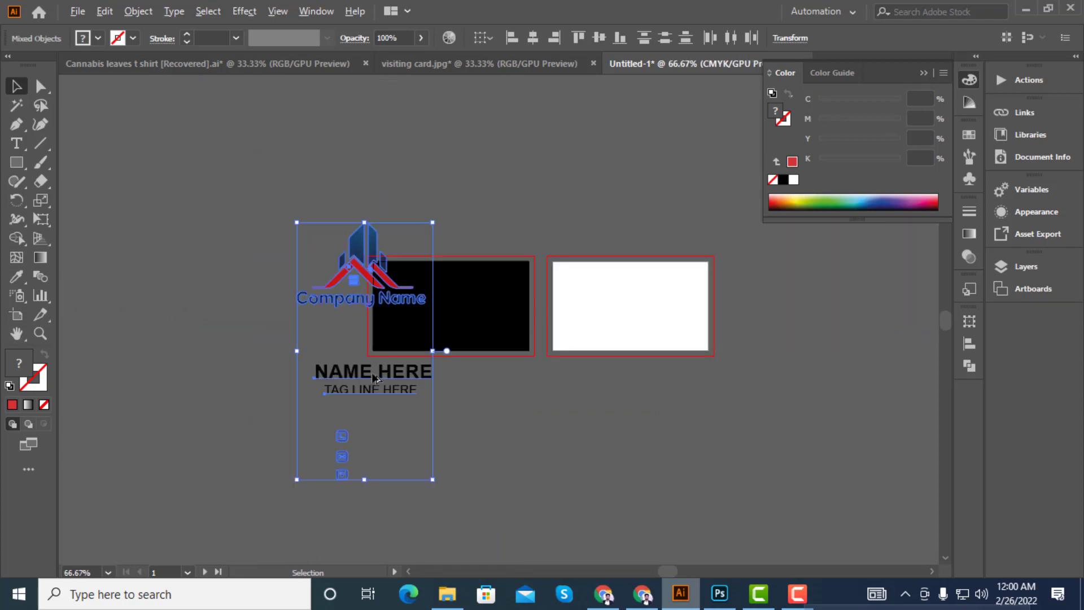
left_click_drag(435, 481, 318, 310)
left_click(352, 323)
Change the fill of the first artboard's rectangle to white
scroll(359, 325, "up", 2)
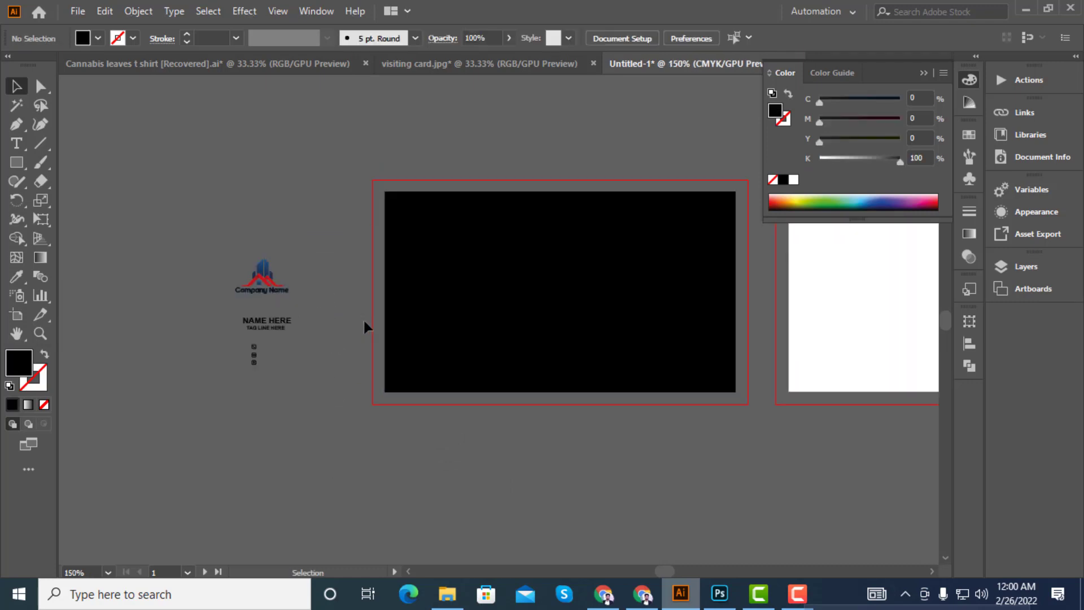
left_click(445, 354)
double_click(32, 363)
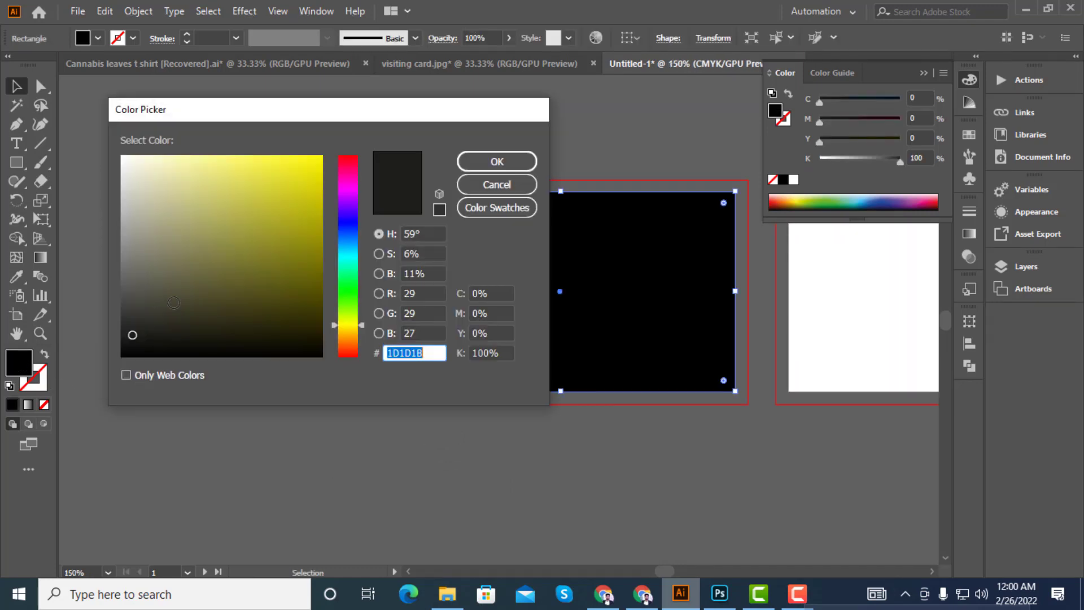
left_click_drag(161, 280, 122, 156)
left_click(497, 162)
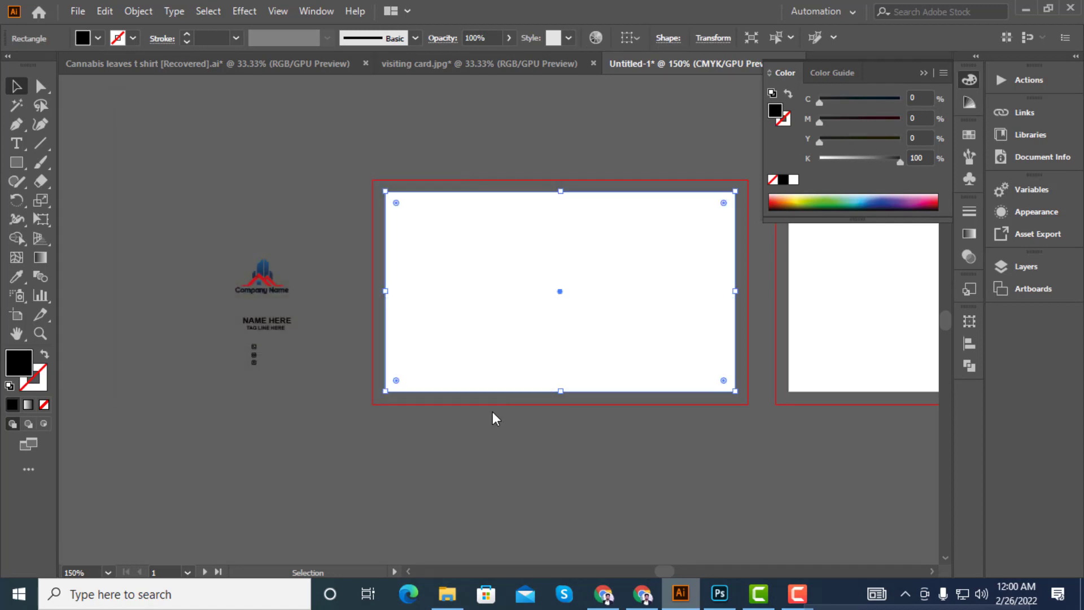
left_click(535, 431)
Offset the white rectangle's path inward by -0.125 in with miter joins
left_click_drag(537, 434, 464, 430)
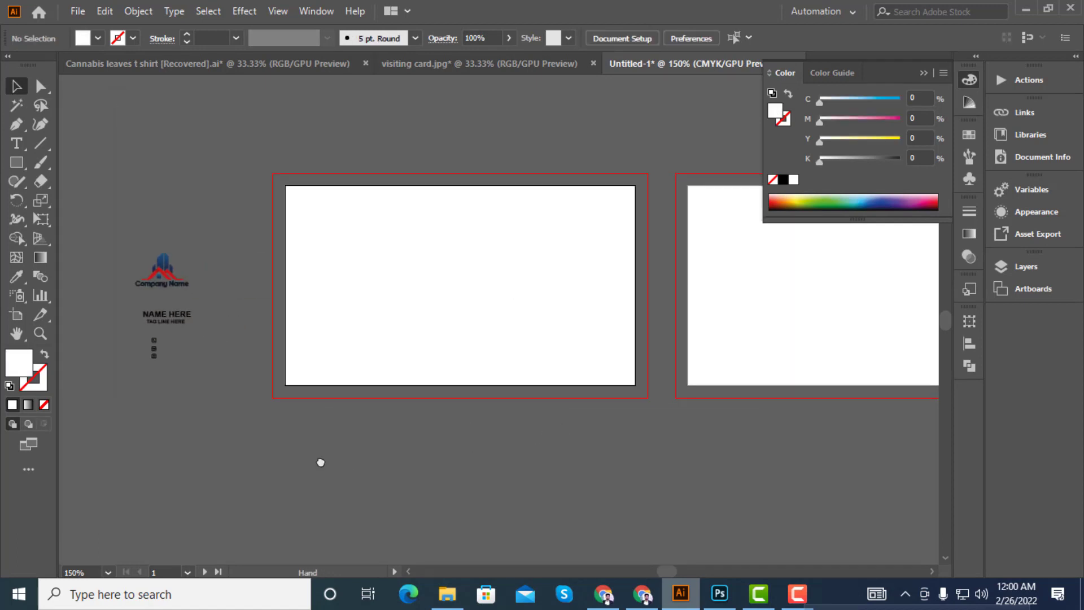
left_click_drag(320, 462, 320, 459)
left_click(309, 314)
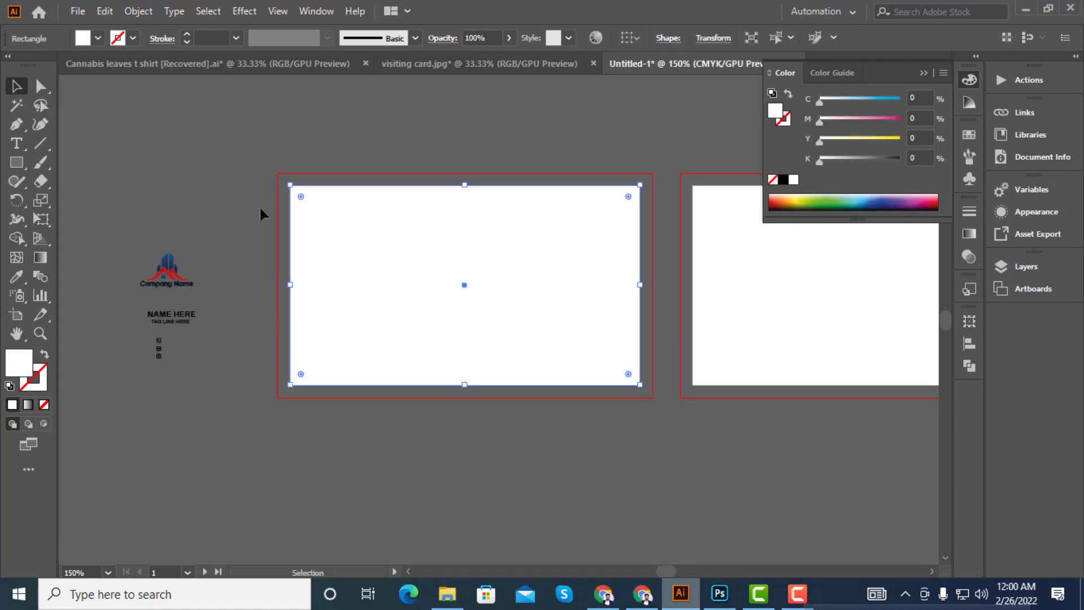
left_click(136, 12)
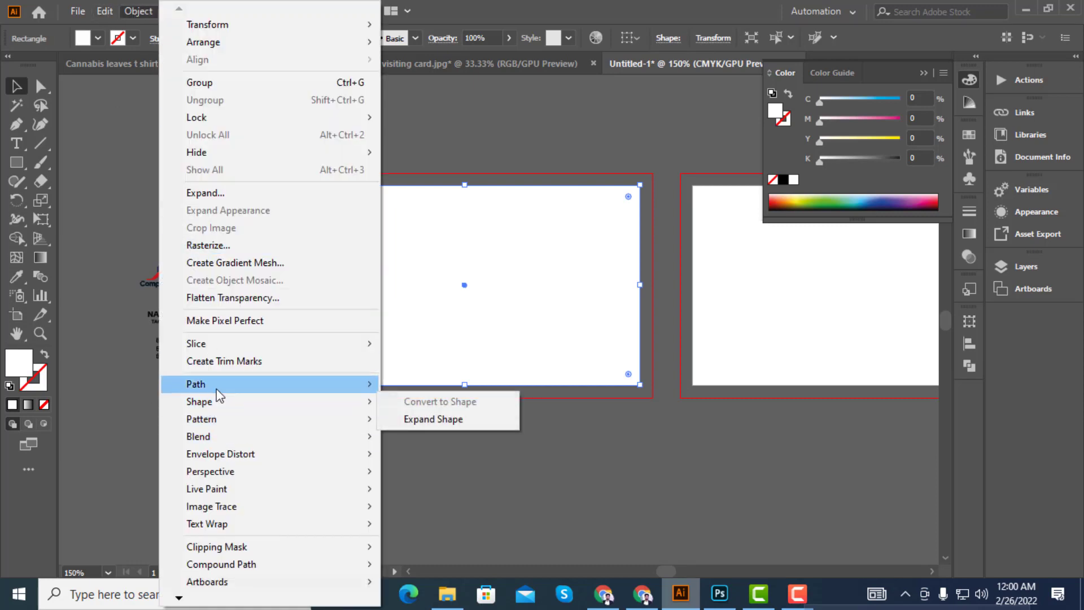
mouse_move(231, 391)
left_click(425, 442)
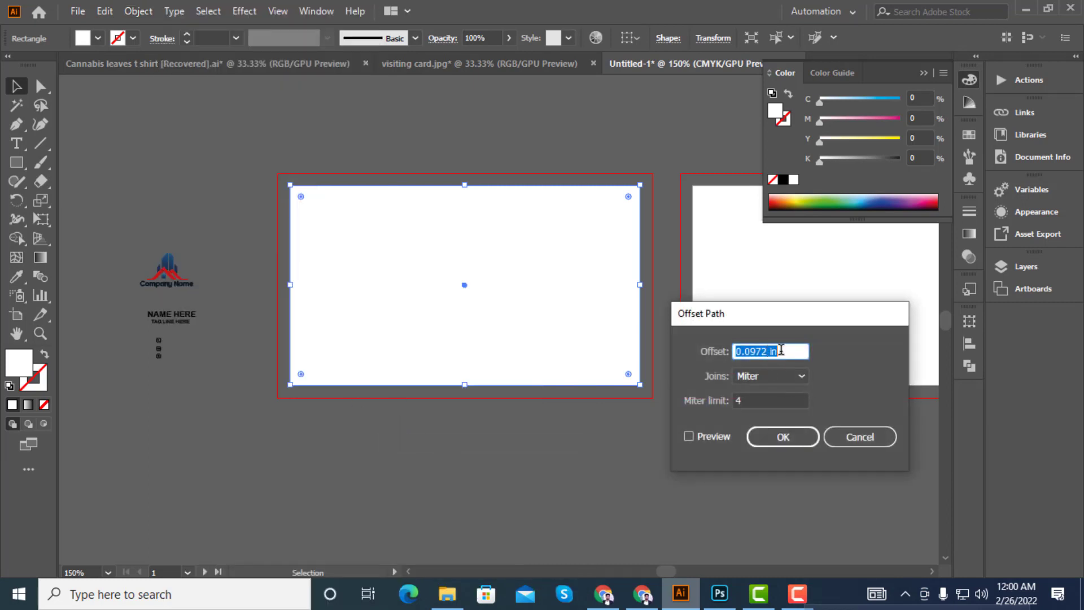
type("-0.")
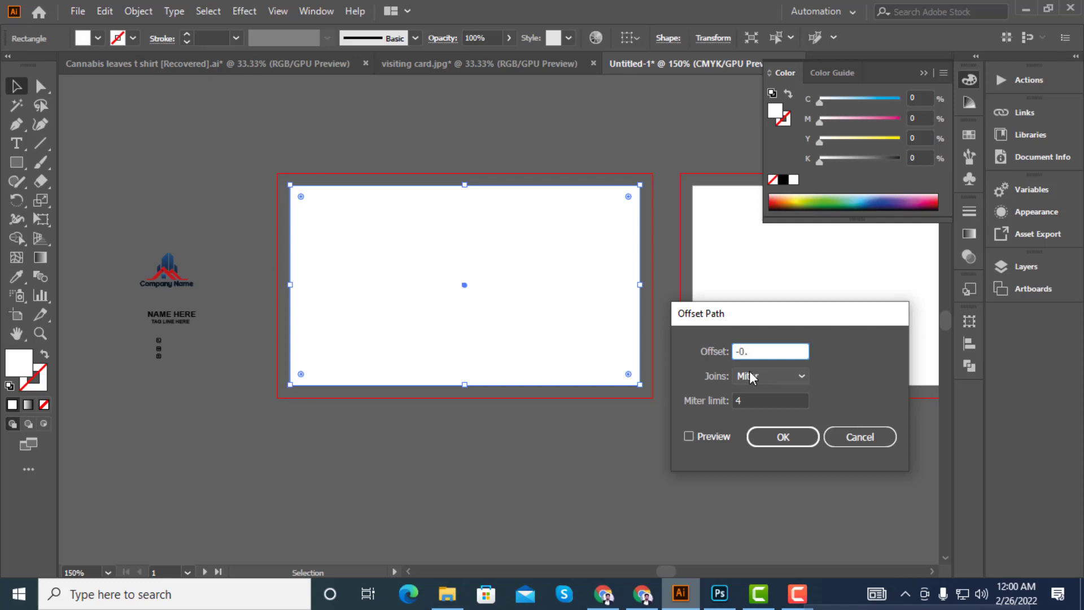
type("125")
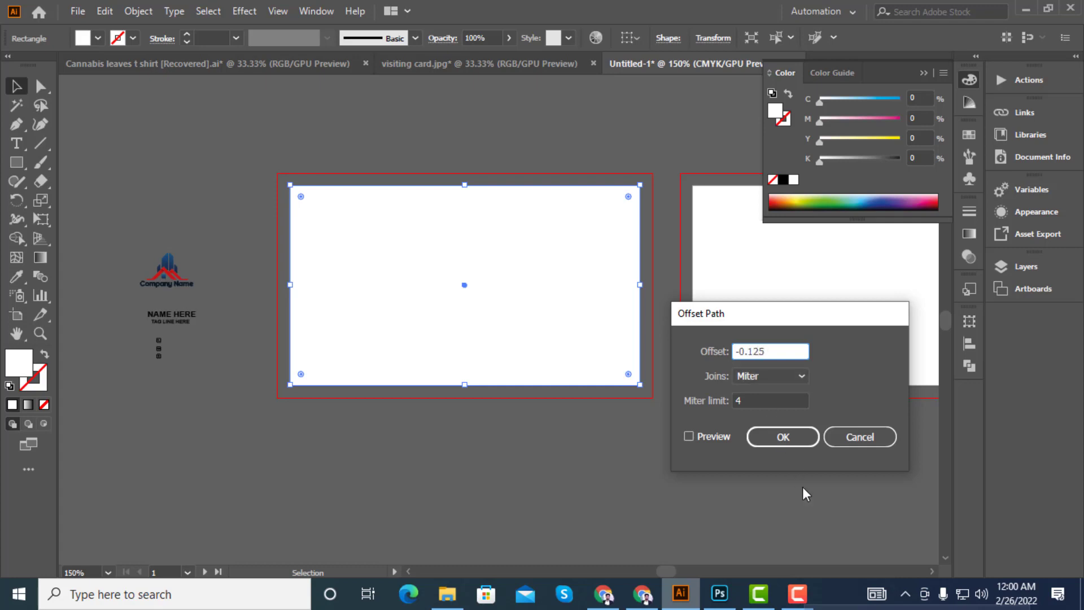
left_click(782, 438)
left_click(587, 455)
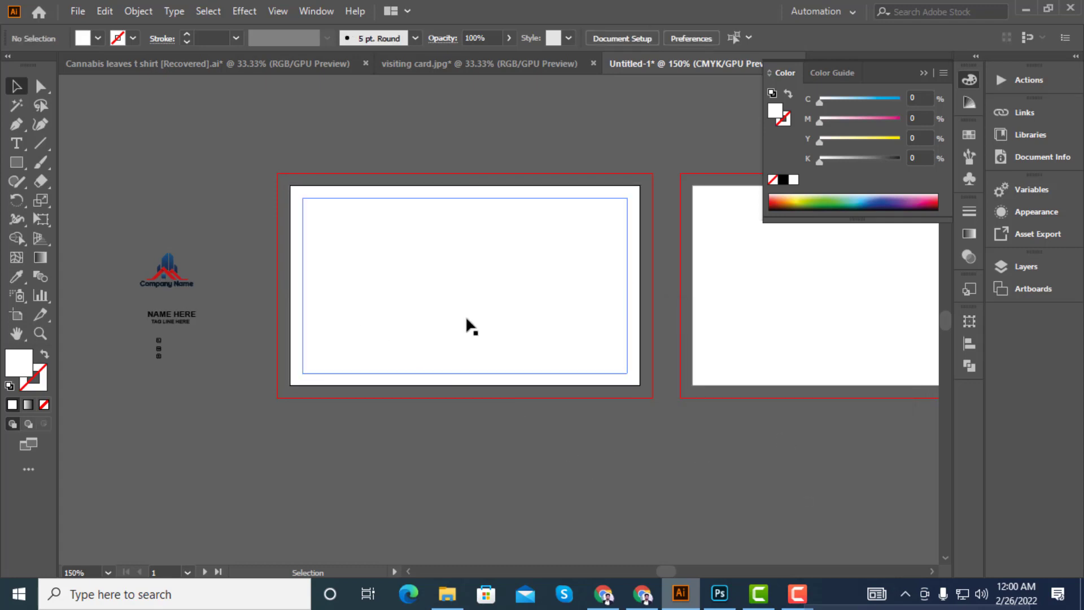
Convert the inset rectangle path into a guide and lock the guides
left_click(401, 196)
right_click(401, 196)
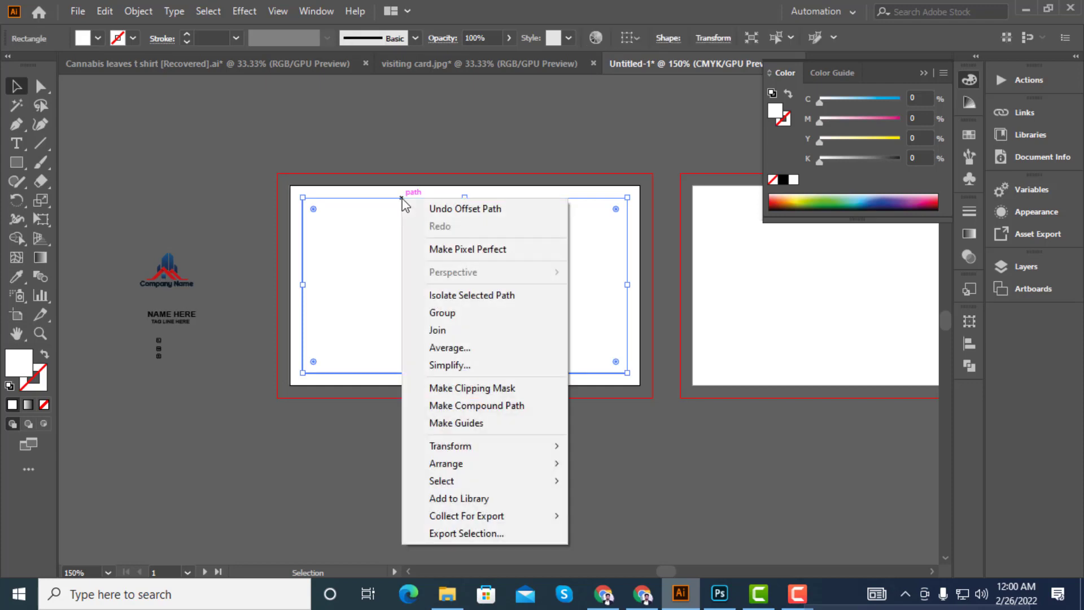
left_click(466, 423)
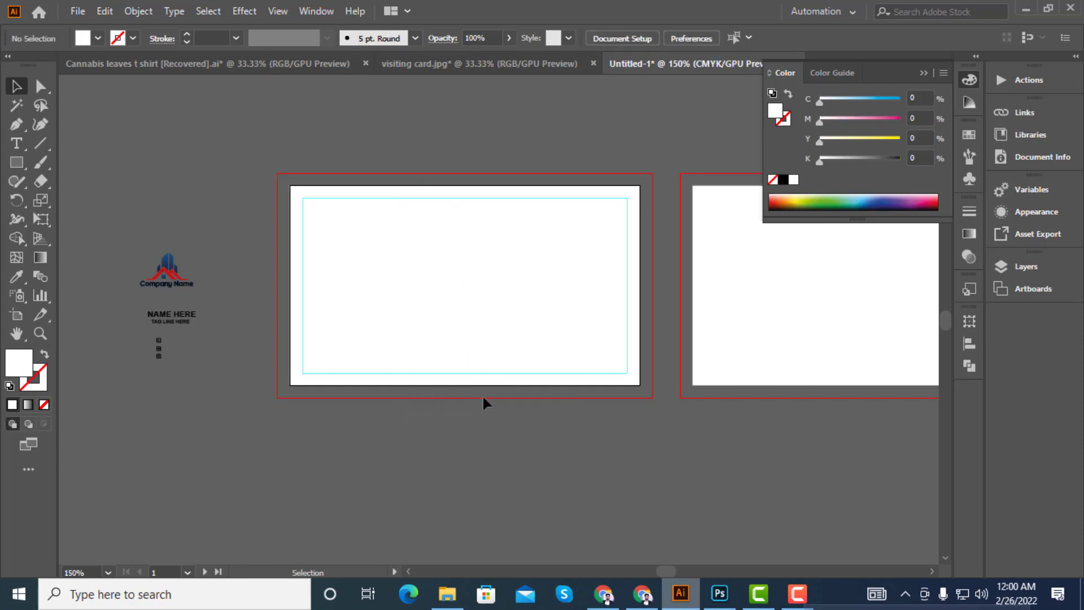
right_click(486, 374)
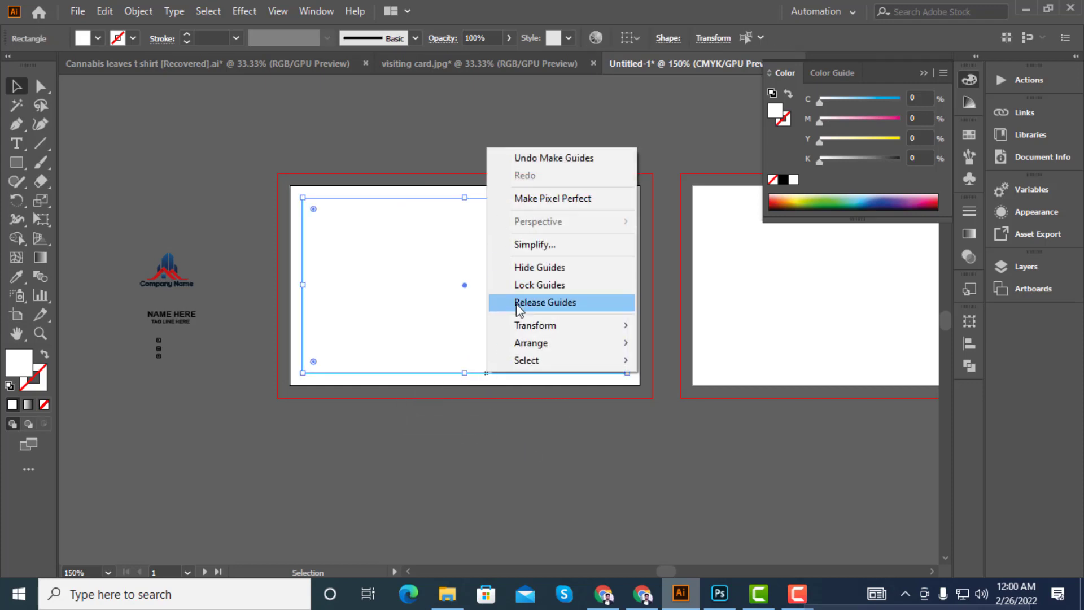
left_click(536, 287)
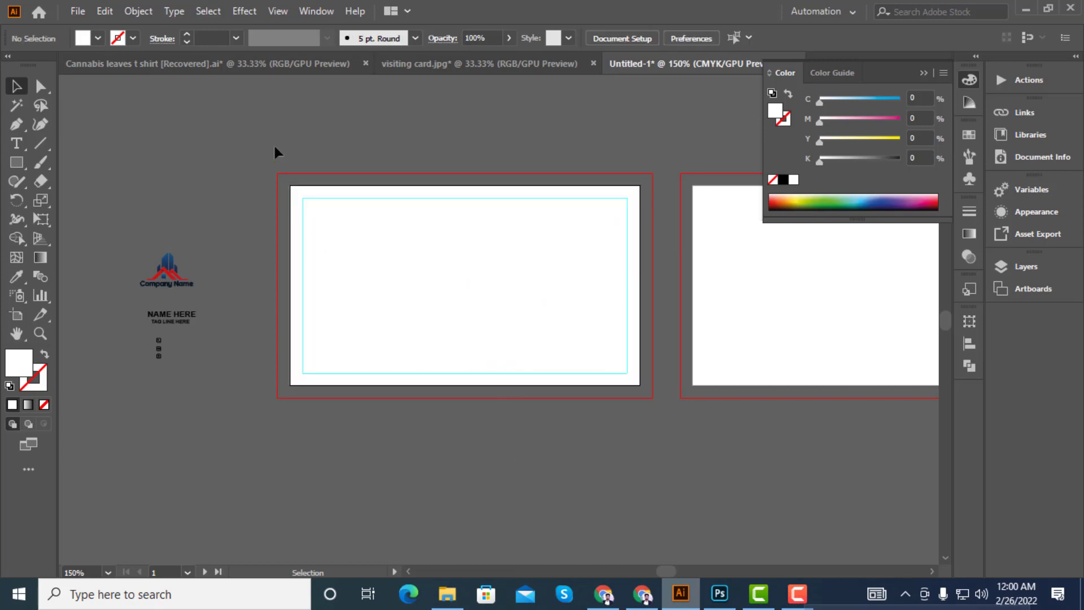
Enlarge the white background rectangle so its edges reach the bleed lines of the first artboard
left_click(508, 380)
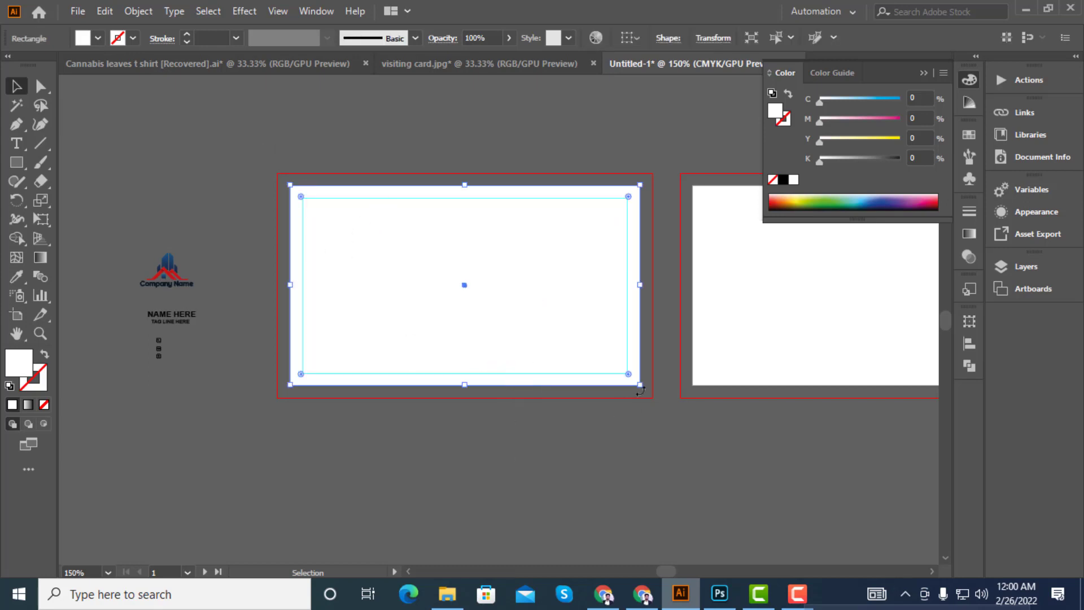
scroll(632, 389, "up", 3, "alt")
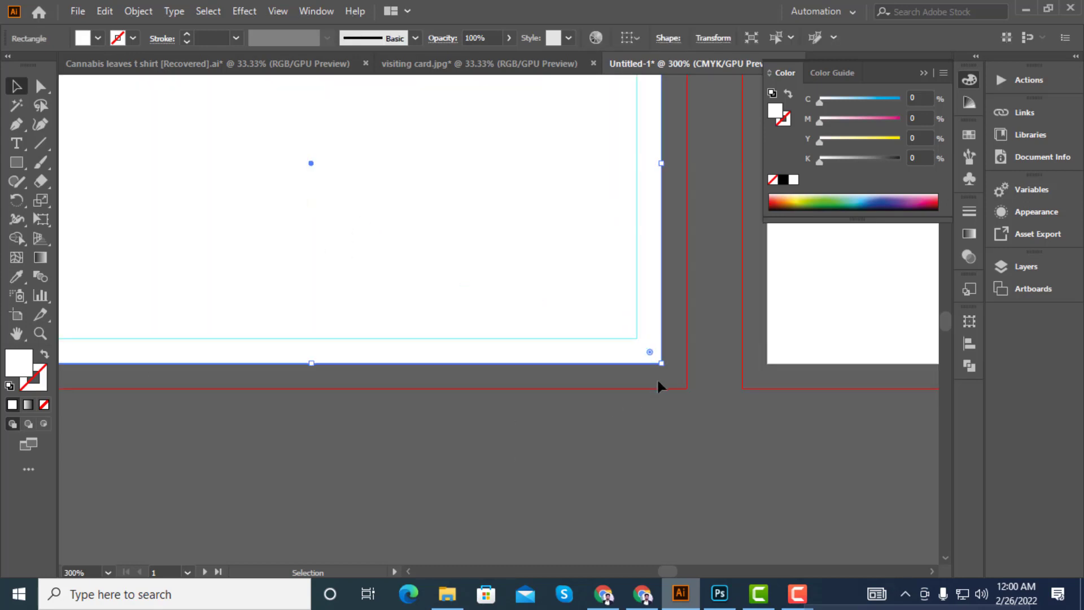
scroll(663, 370, "down", 2, "alt")
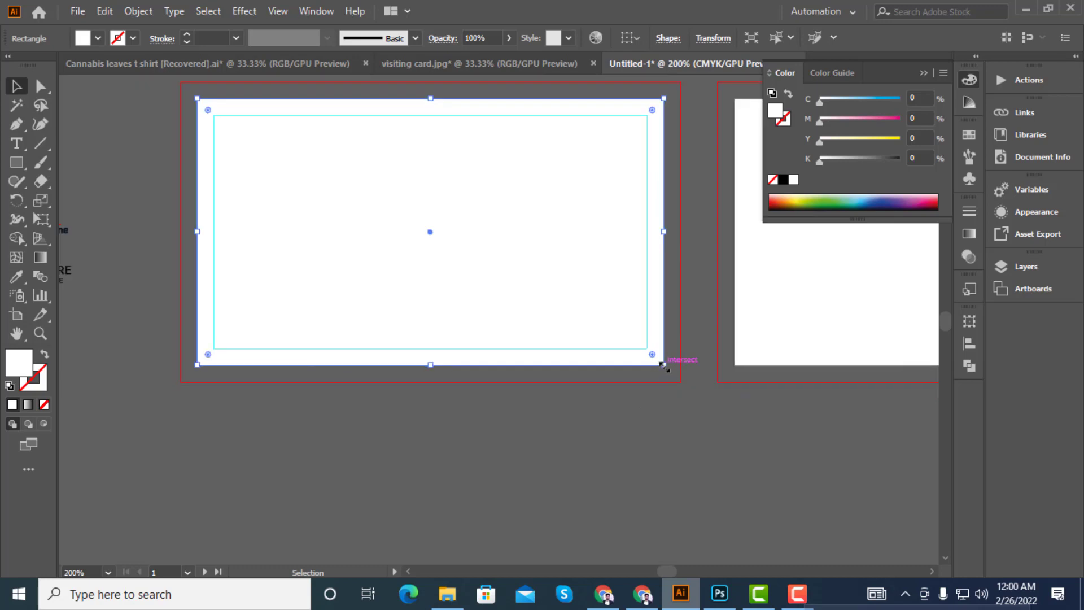
left_click_drag(664, 365, 678, 381)
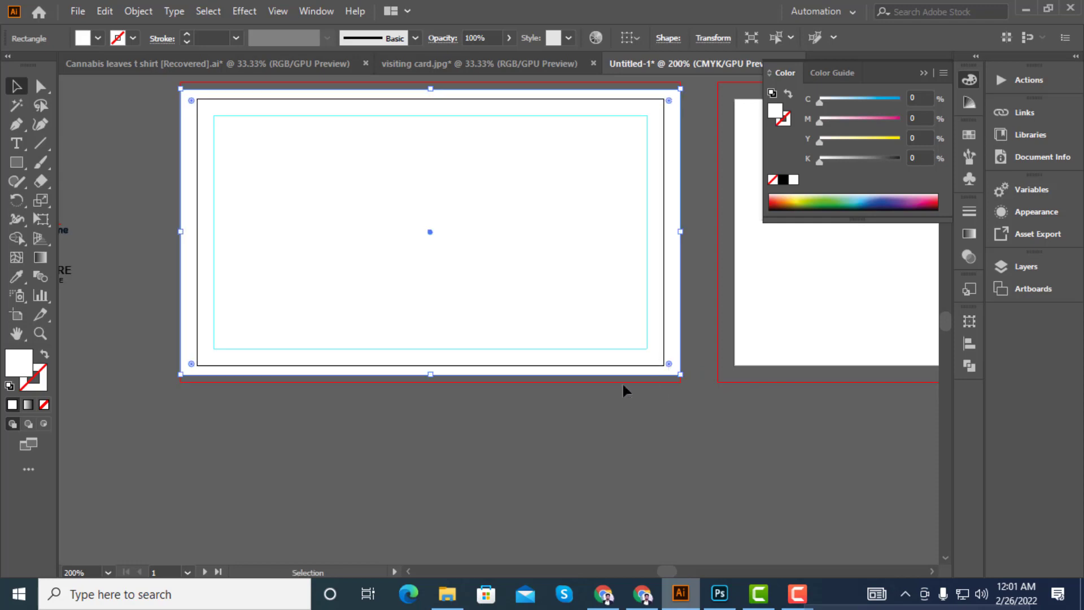
left_click_drag(430, 92, 430, 110)
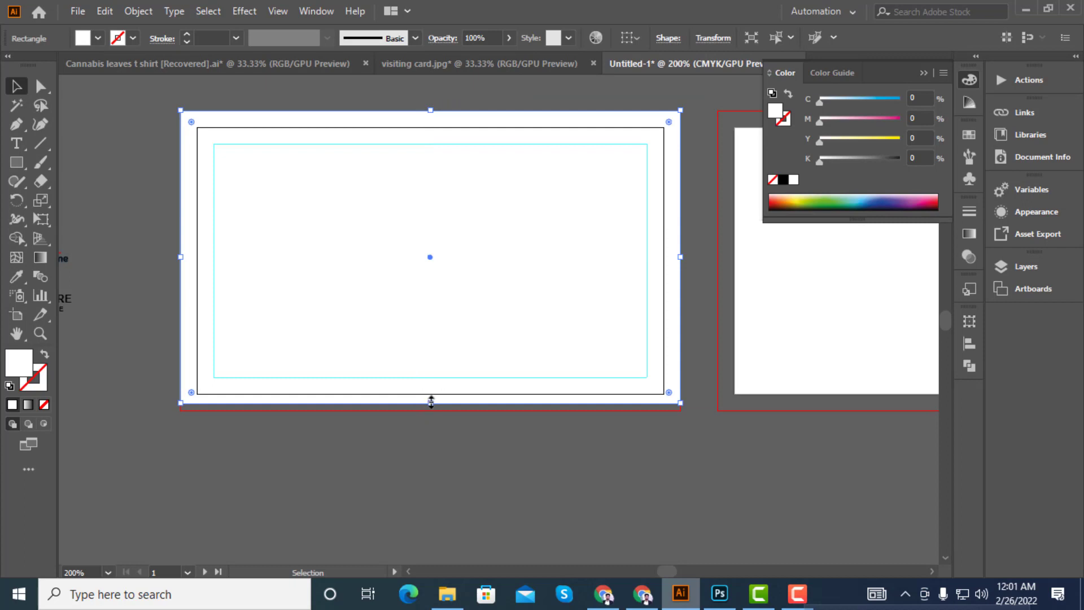
mouse_move(430, 401)
left_mouse_down()
mouse_move(433, 423)
mouse_move(430, 411)
left_mouse_up()
left_click(384, 463)
left_click(399, 413)
left_click(418, 424)
Draw a closed wavy shape with the Pen tool across the first card's lower part, extending past the bleed, with its middle anchor about X 1.75, Y 1.84 in
scroll(285, 222, "down", 2)
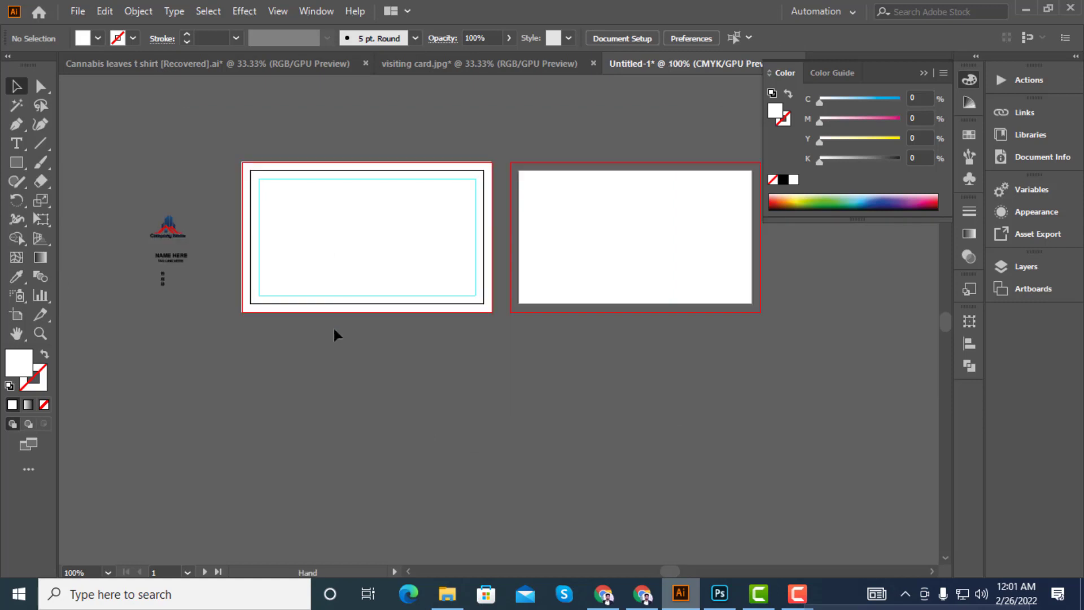
left_click_drag(307, 286, 356, 286)
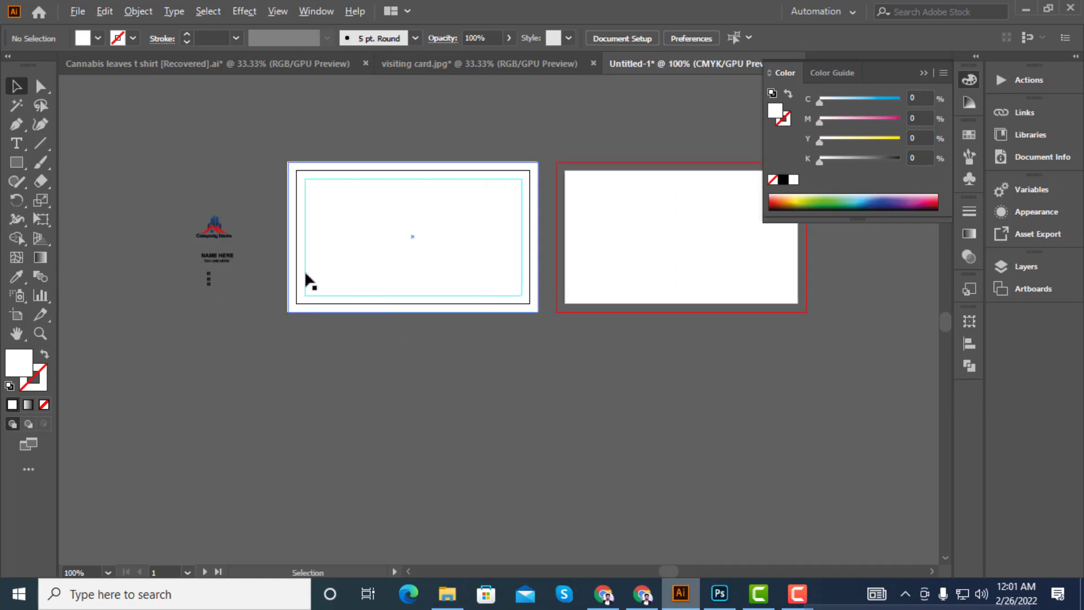
scroll(315, 293, "up", 1)
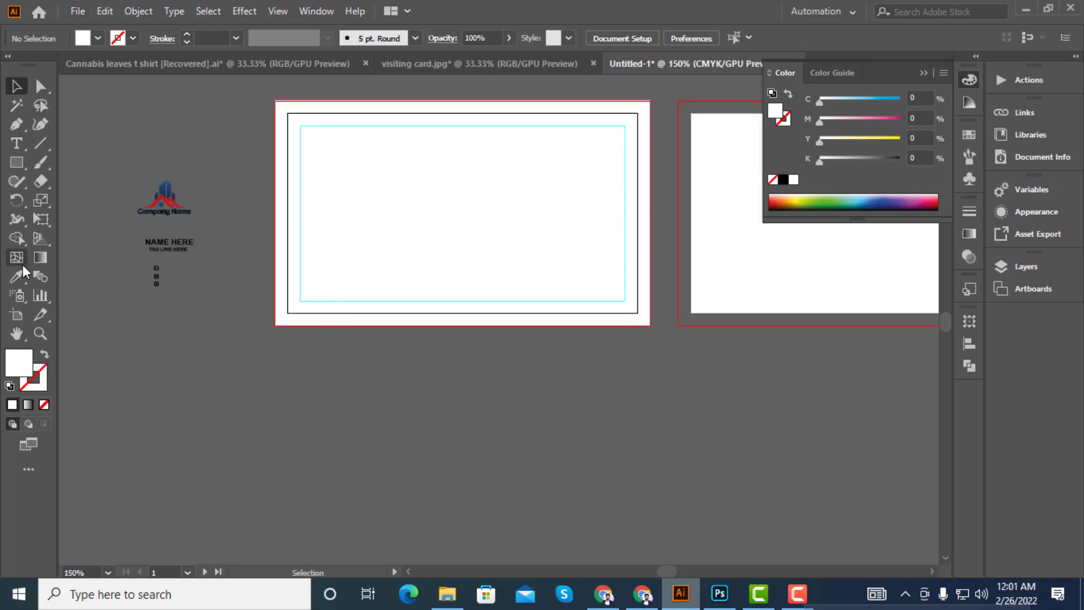
left_click(22, 127)
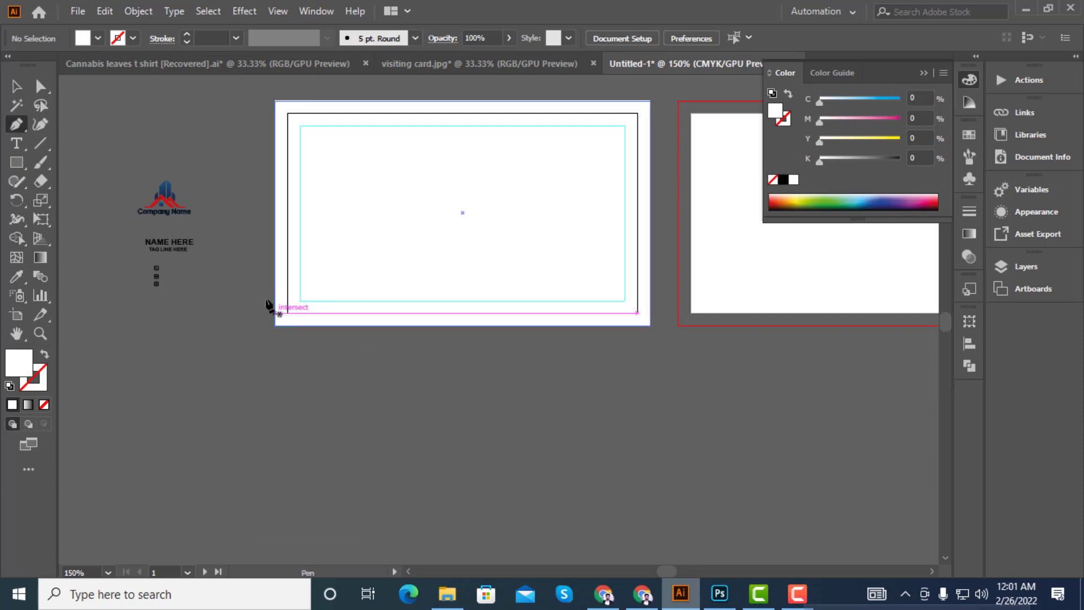
left_click(155, 274)
left_click(262, 274)
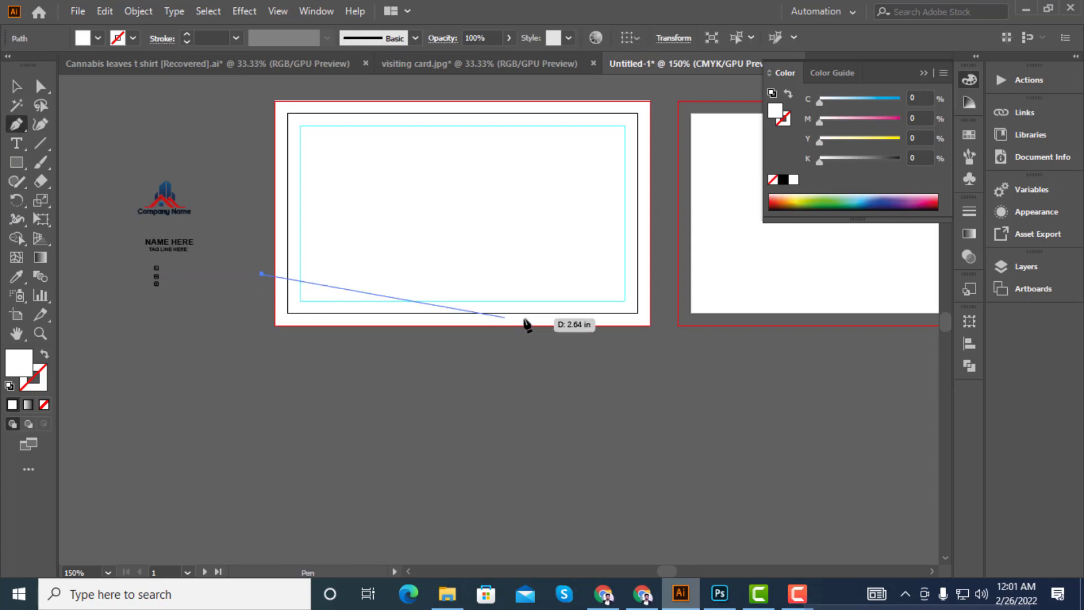
left_click_drag(463, 297, 552, 276)
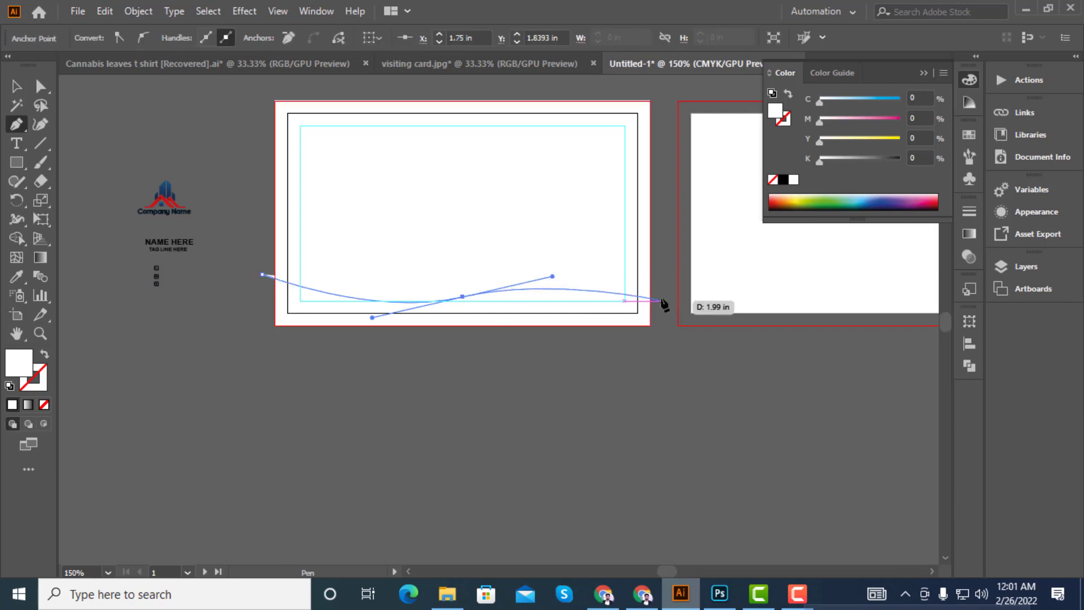
left_click_drag(662, 301, 679, 302)
left_click(677, 374)
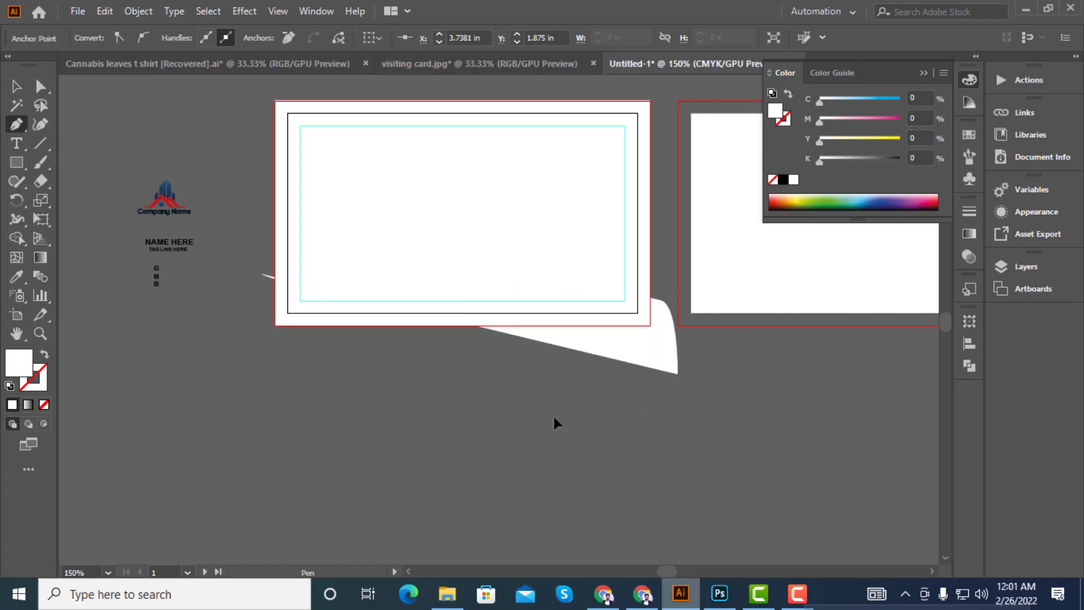
left_click_drag(565, 414, 541, 416)
left_click_drag(274, 399, 260, 399)
left_click(200, 353)
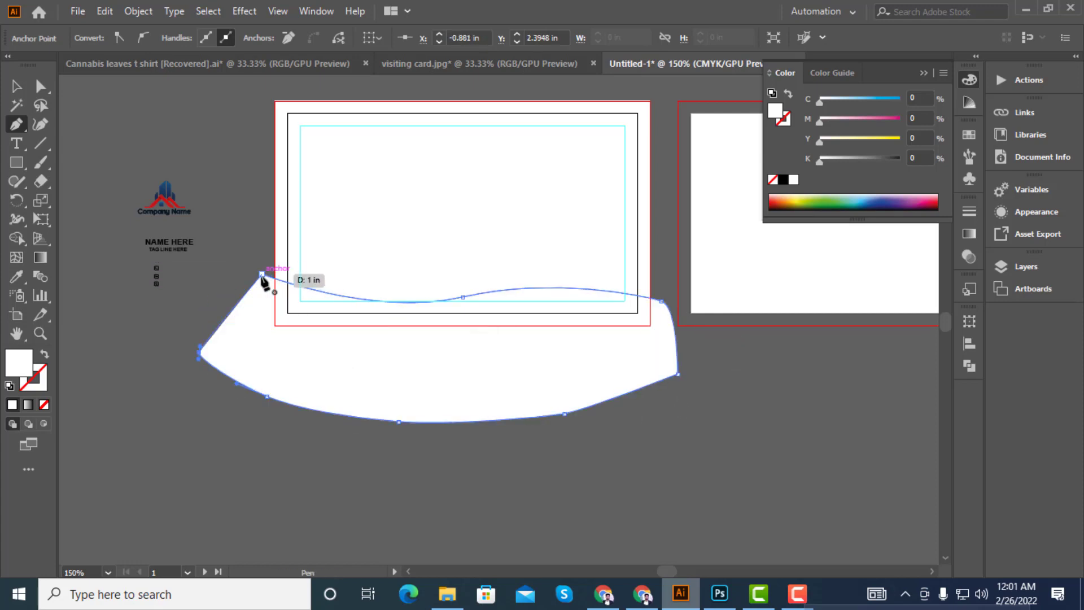
Trim away the part of the wavy shape outside the white background rectangle using Shape Builder
left_click(17, 86)
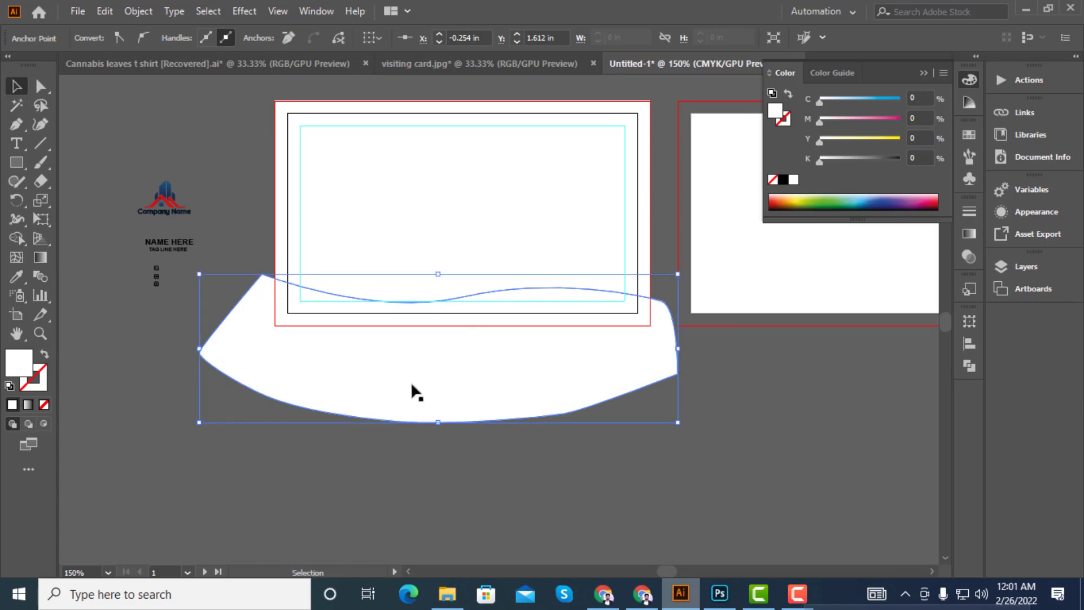
left_click(493, 459)
left_click_drag(607, 496, 414, 247)
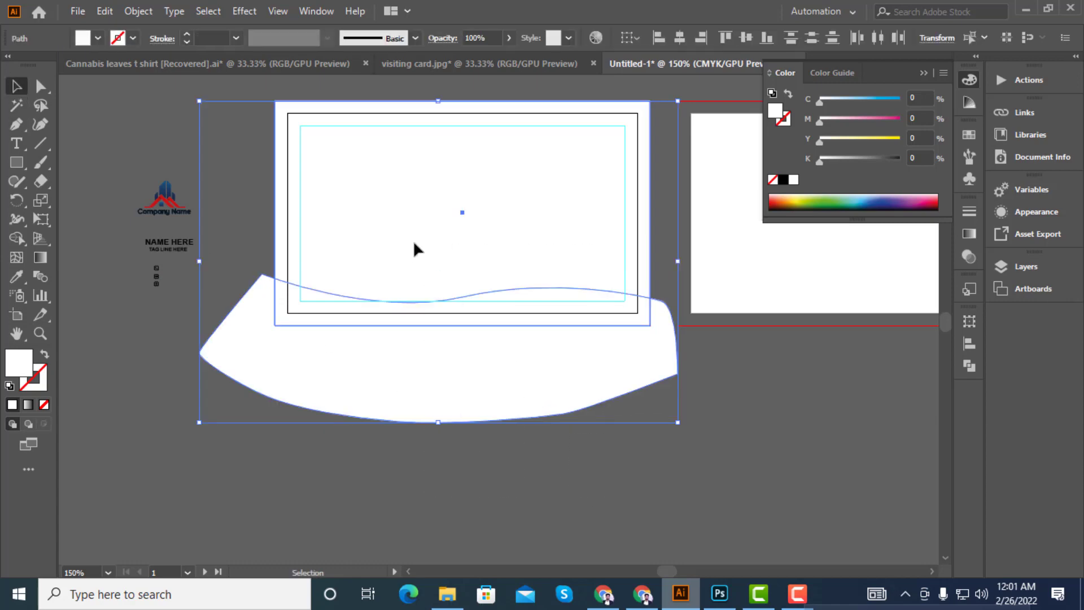
left_click(16, 237)
left_click(401, 382, "alt")
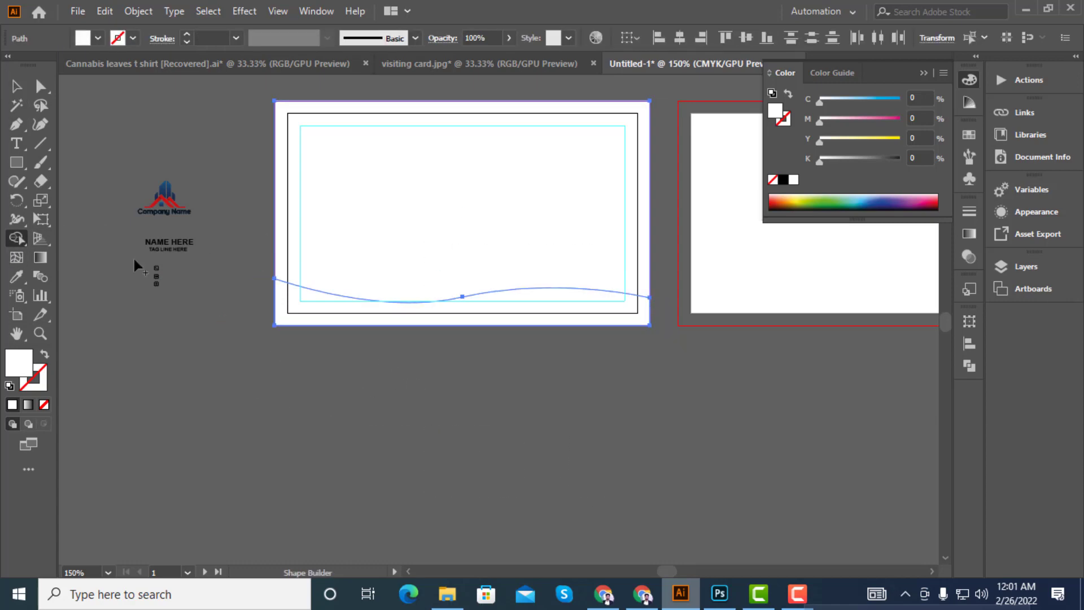
left_click(16, 86)
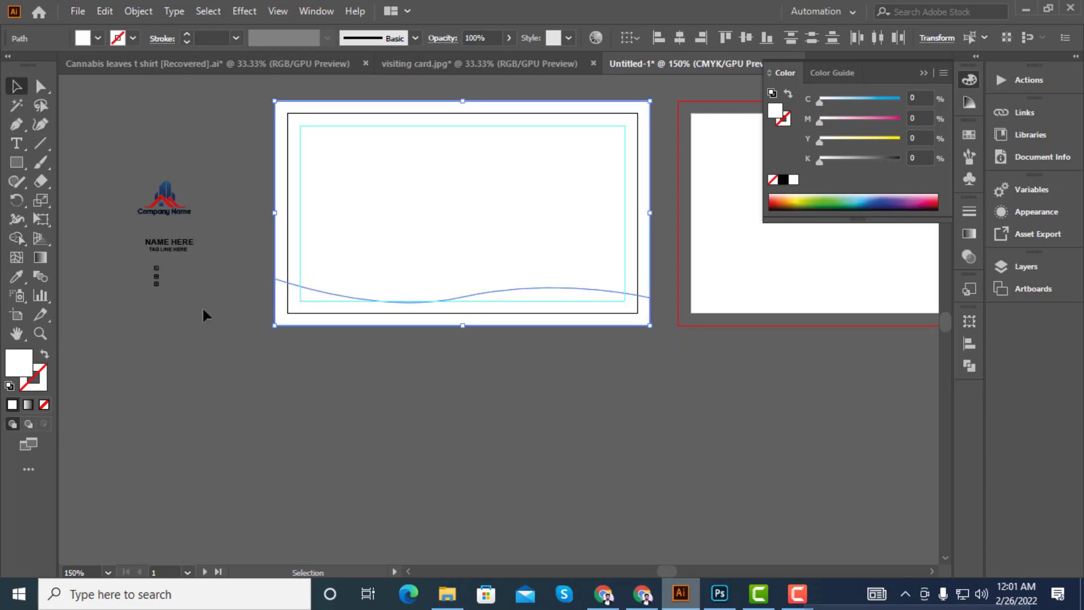
Fill the wavy band along the card's lower edge with the red sampled from the logo's roof using the Eyedropper
left_click(299, 322)
left_click(16, 276)
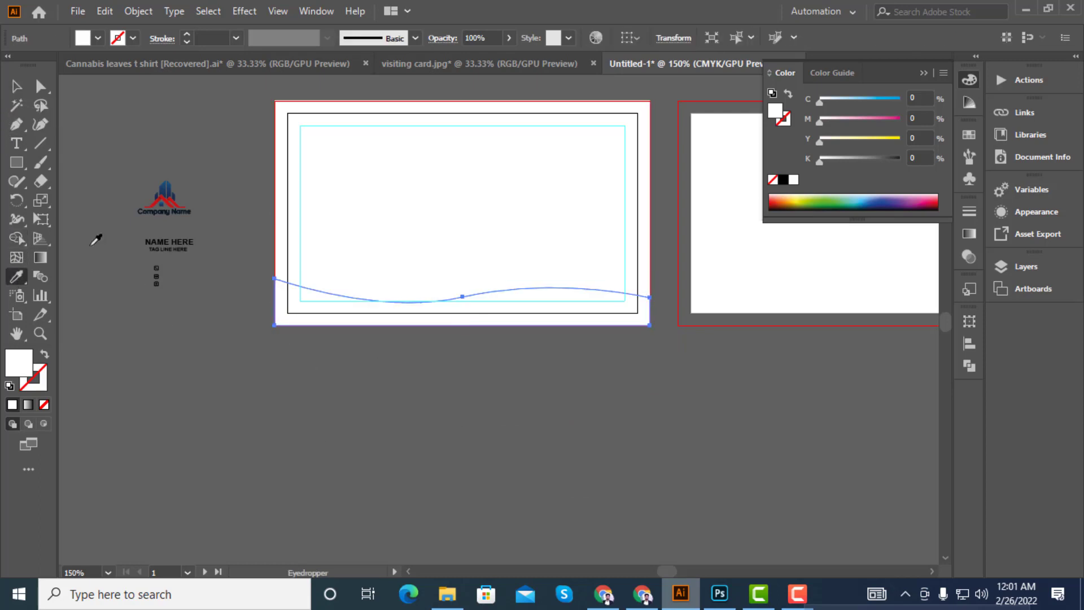
scroll(146, 203, "up", 4)
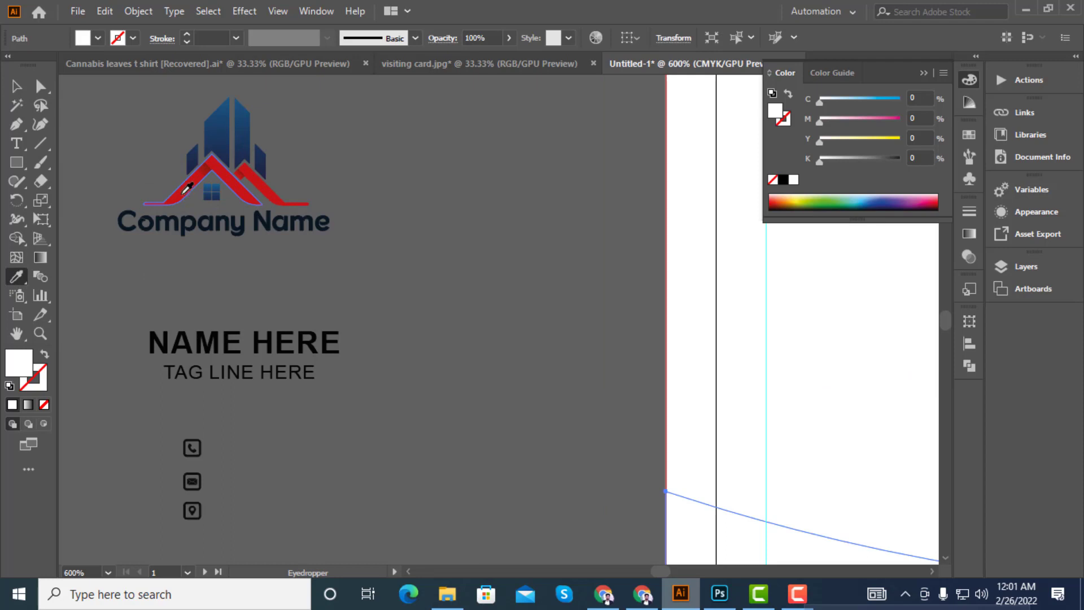
left_click(187, 188)
scroll(187, 188, "down", 4)
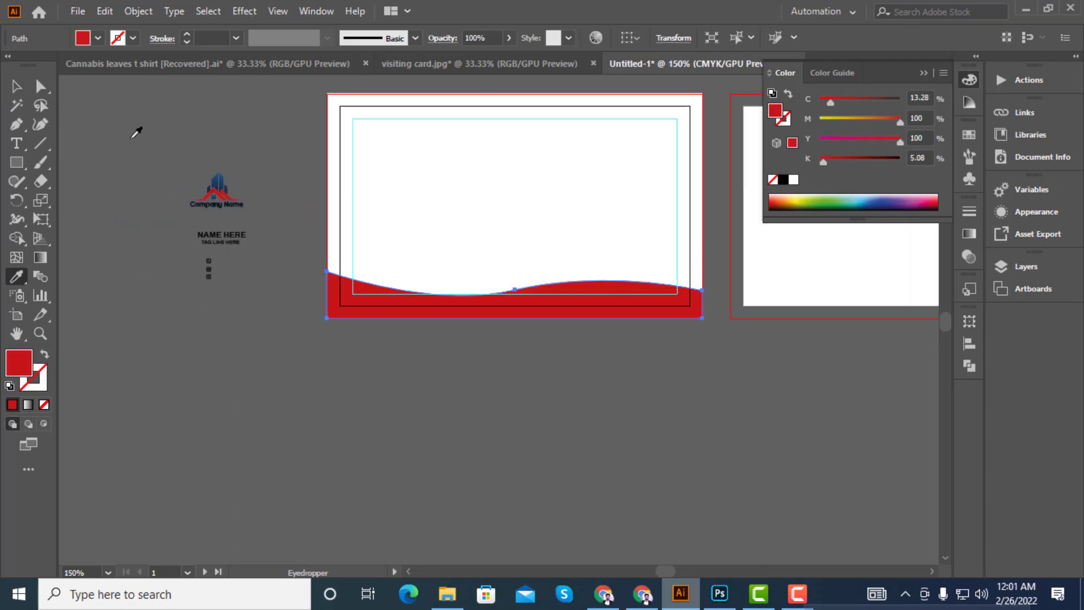
Reshape the right end of the red band's wavy edge slightly by adjusting its curve handle
left_click(16, 85)
left_click(40, 86)
left_click(519, 248)
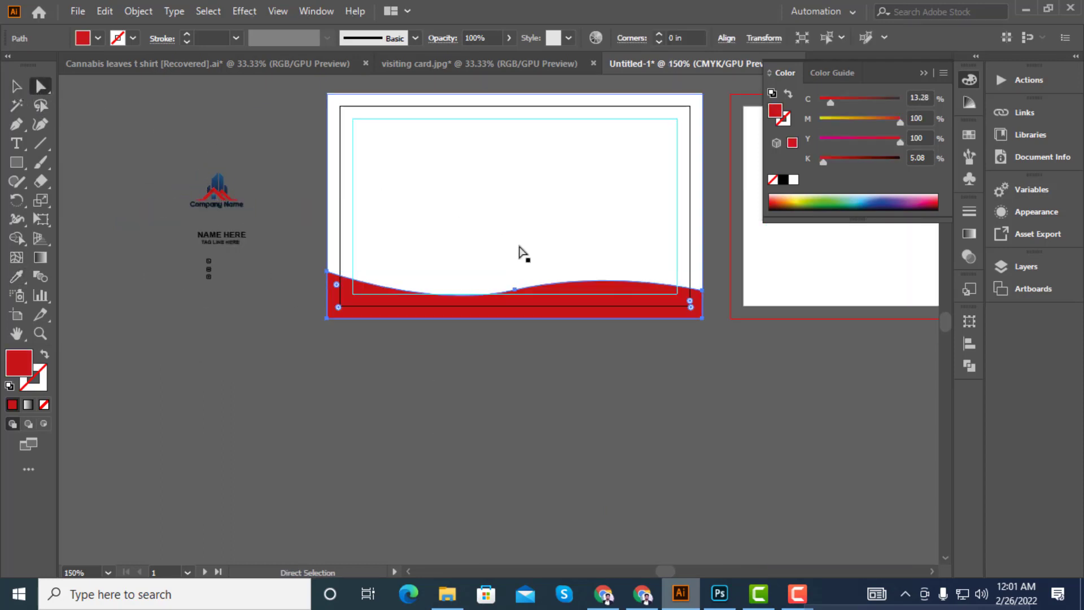
scroll(545, 294, "up", 1)
left_click(506, 288)
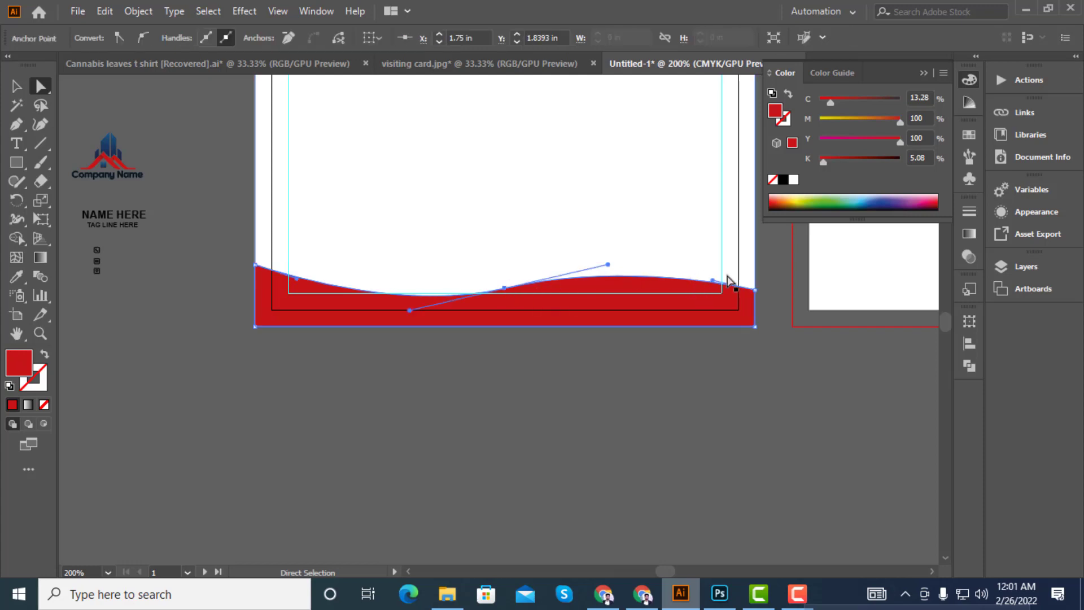
left_click_drag(714, 283, 719, 280)
left_click(688, 363)
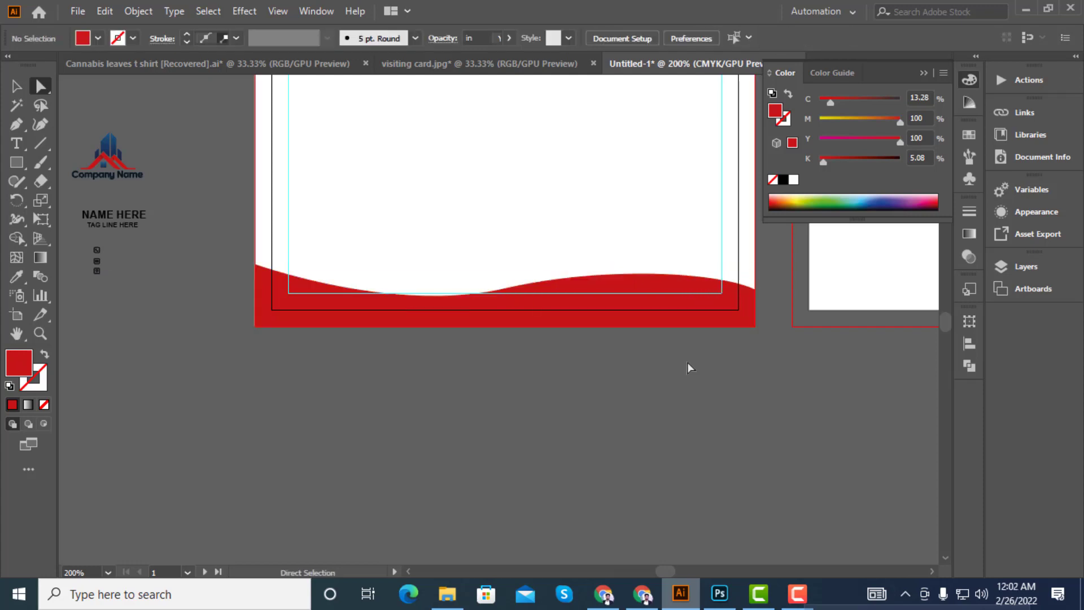
Draw a second Pen curve just above the red band, from the card's left trim edge through about X 1.73, Y 1.78 in to the right margin guide
scroll(398, 324, "up", 1)
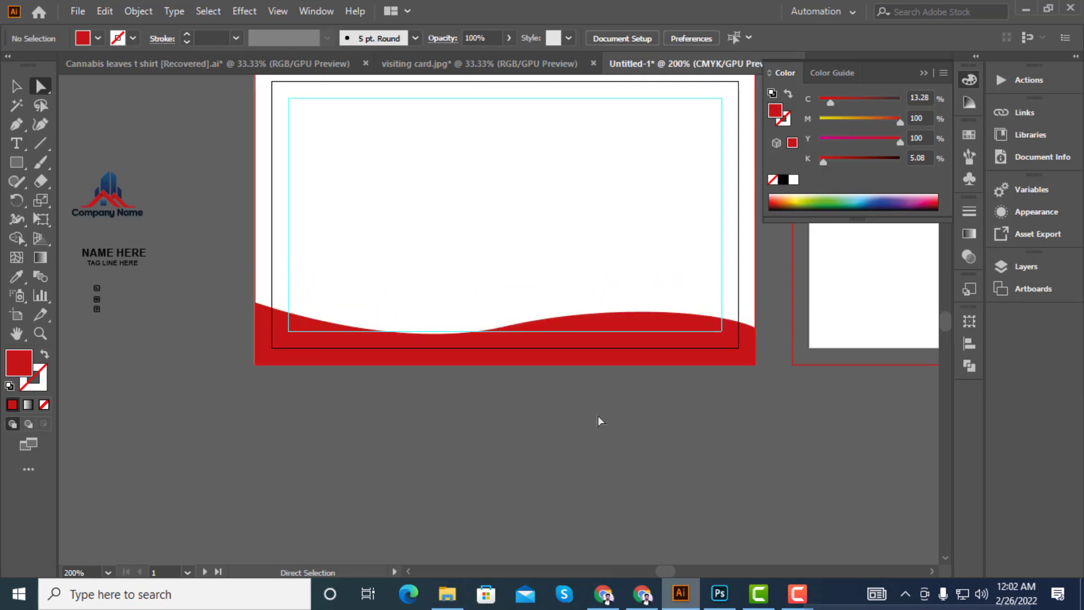
scroll(440, 378, "up", 1)
key("ctrl+equal")
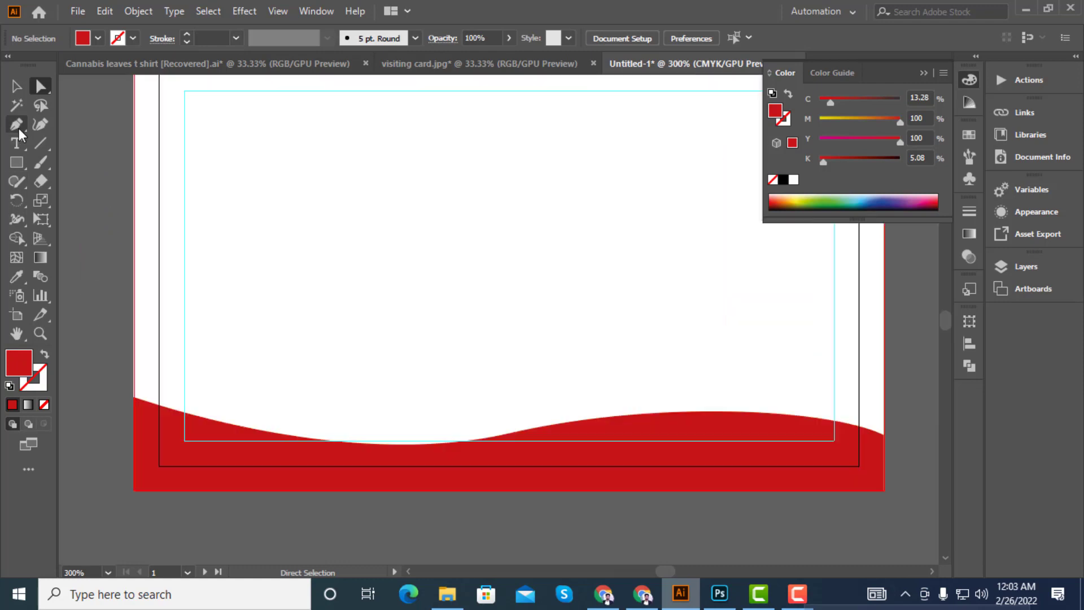
left_click(18, 125)
scroll(152, 355, "down", 1)
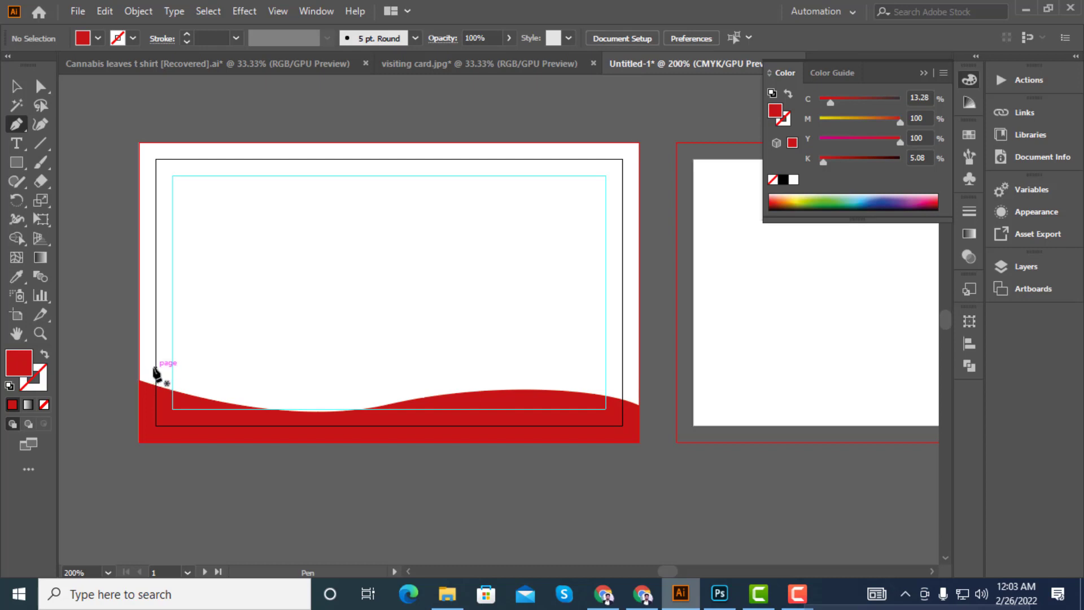
left_click(155, 369)
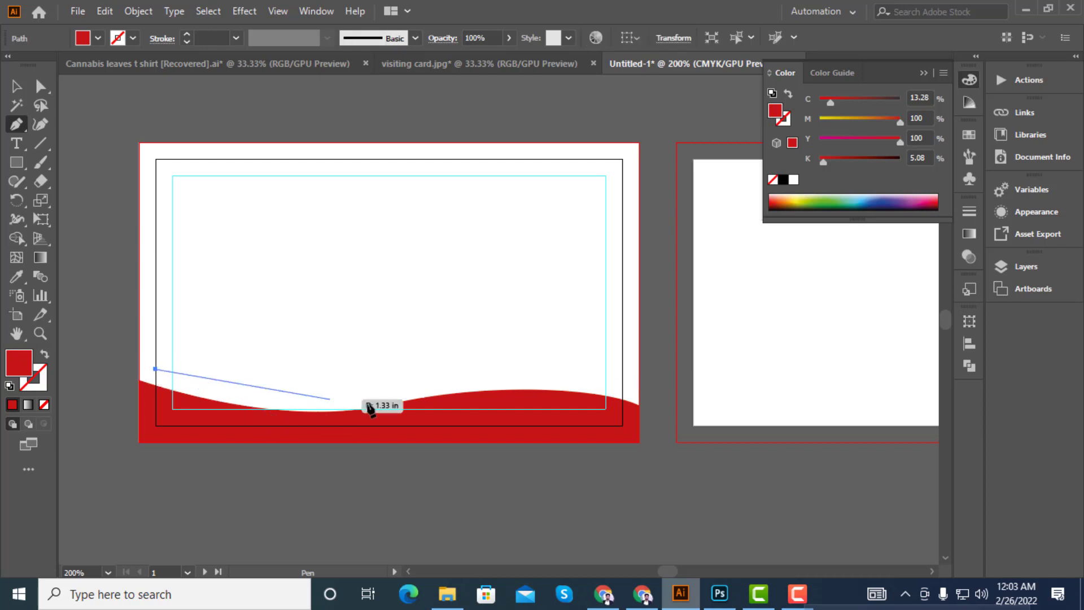
left_click_drag(386, 397, 514, 373)
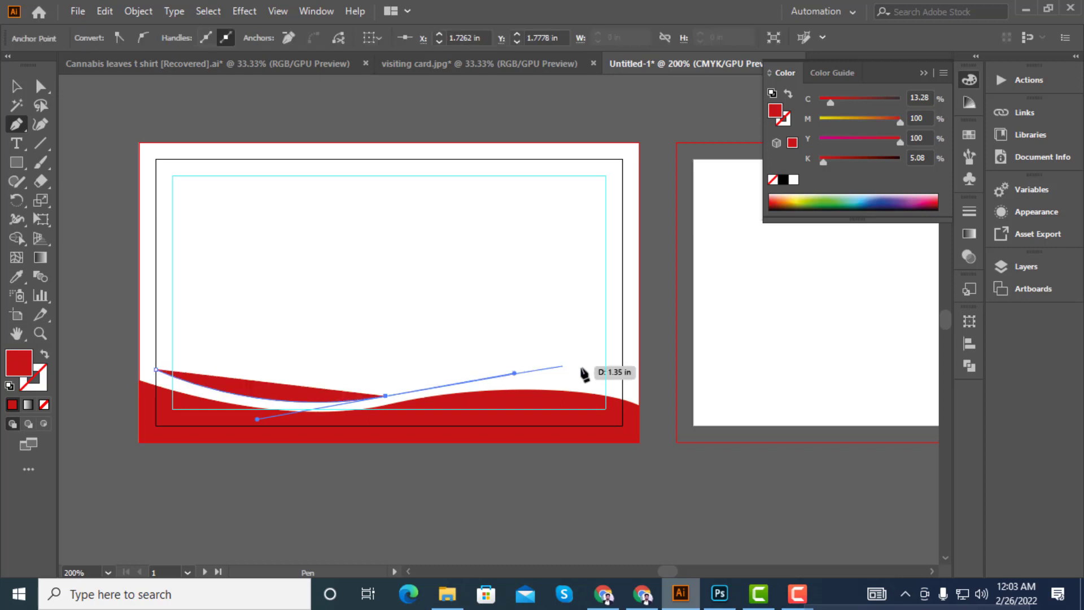
left_click_drag(605, 386, 662, 390)
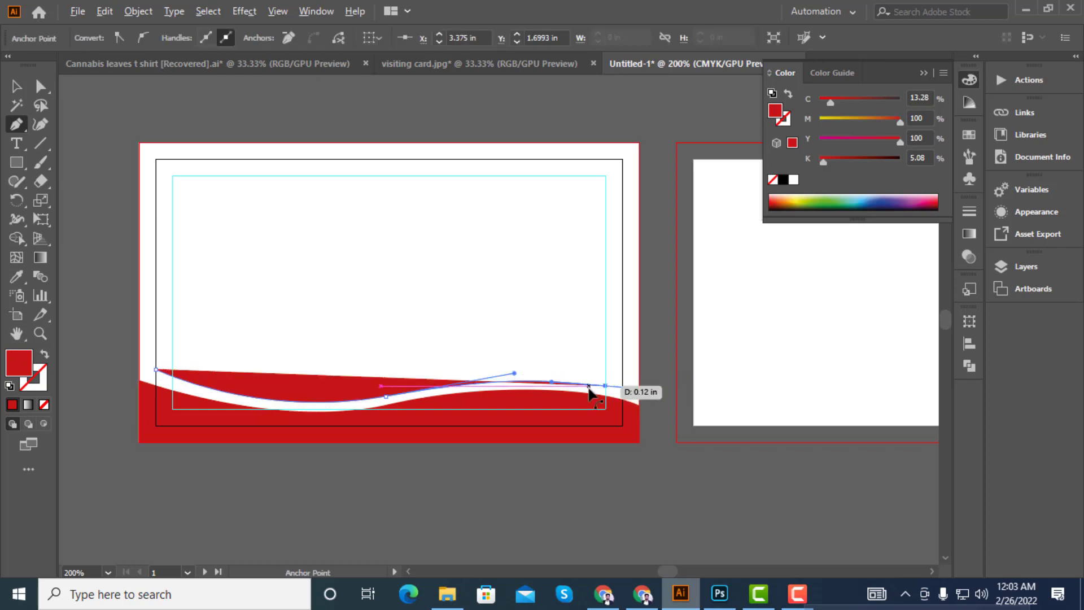
Convert the curve's right end to a corner and draw a wavy return path to the starting anchor, closing a thin red ribbon
scroll(591, 388, "up", 2)
left_click(623, 386)
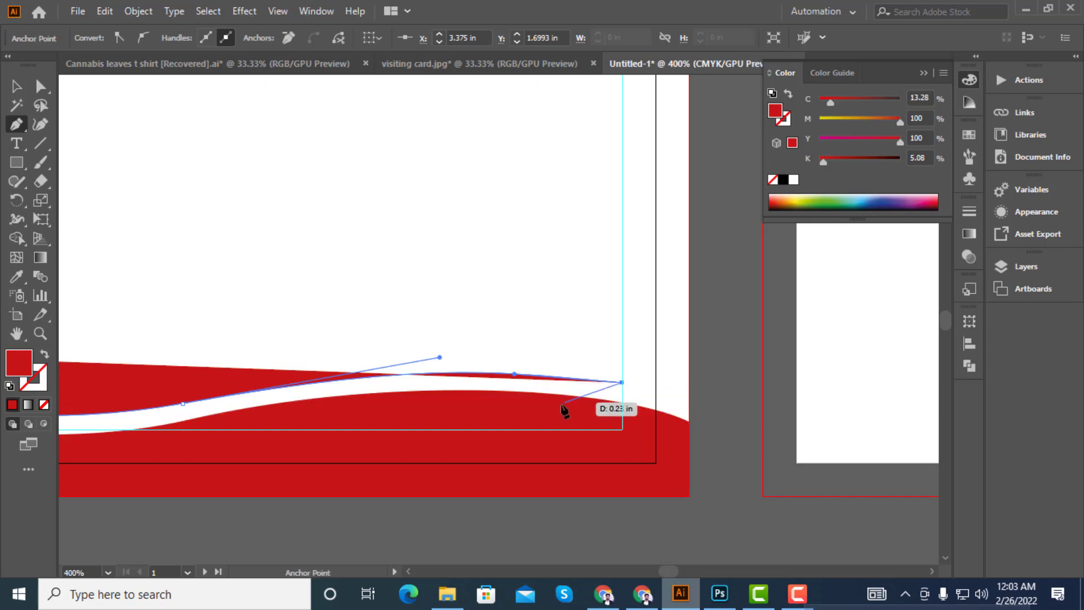
scroll(559, 410, "down", 1)
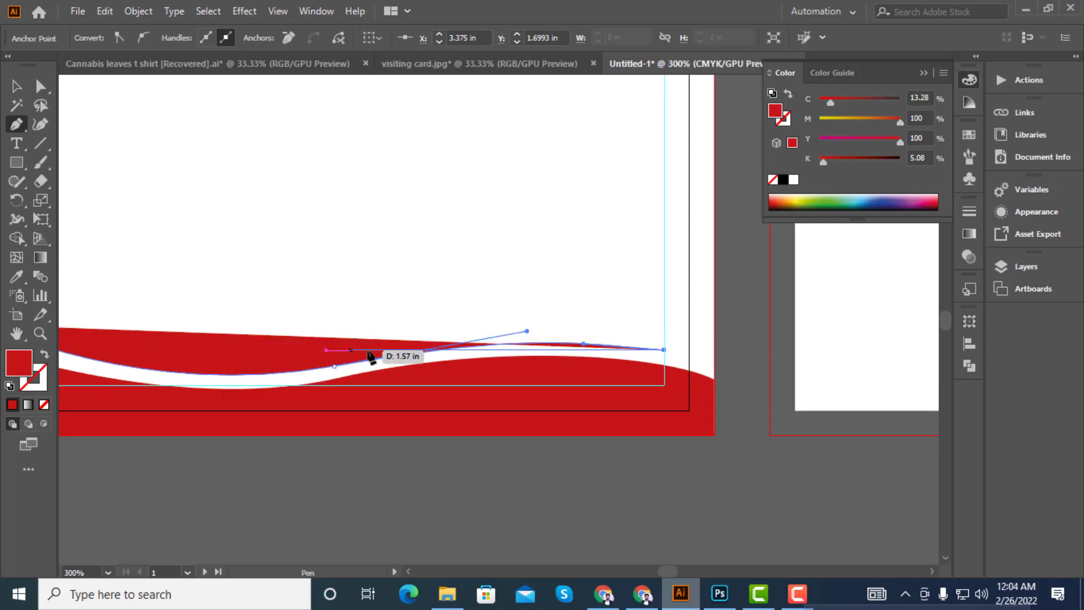
scroll(389, 353, "down", 3)
scroll(384, 354, "up", 3)
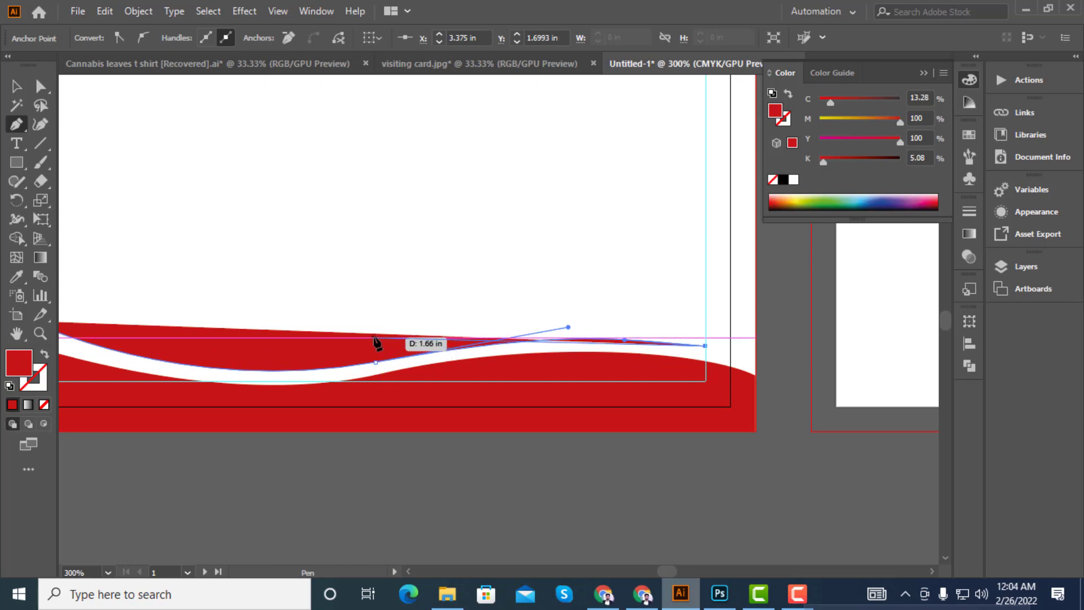
left_click_drag(380, 342, 356, 389)
mouse_move(178, 329)
left_mouse_down()
mouse_move(269, 338)
mouse_move(178, 329)
left_mouse_up()
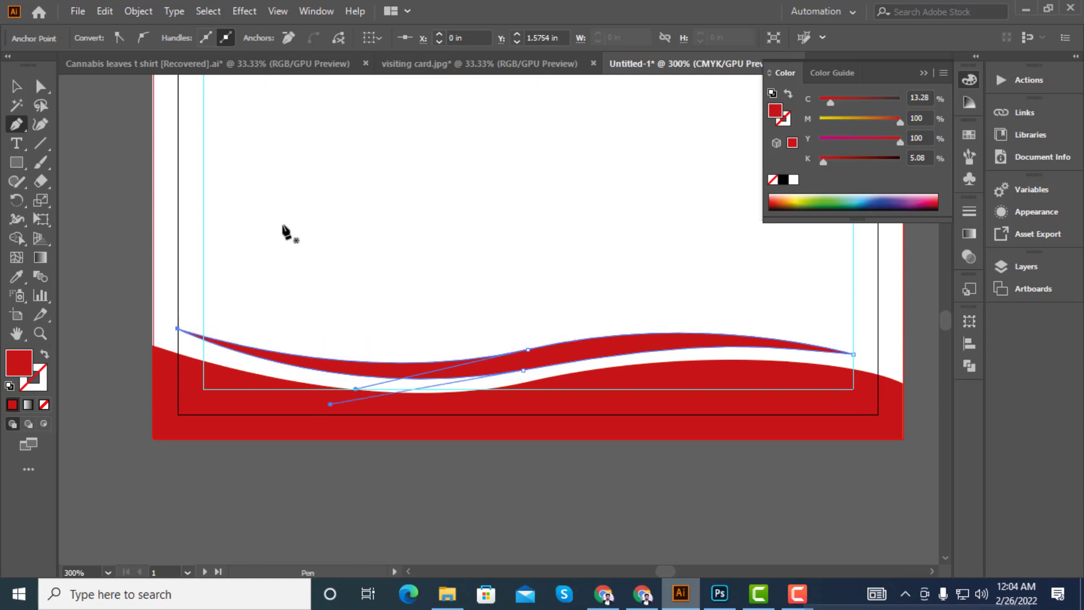
Shift the thin red ribbon slightly to the left above the red band
left_click(16, 86)
left_click(86, 136)
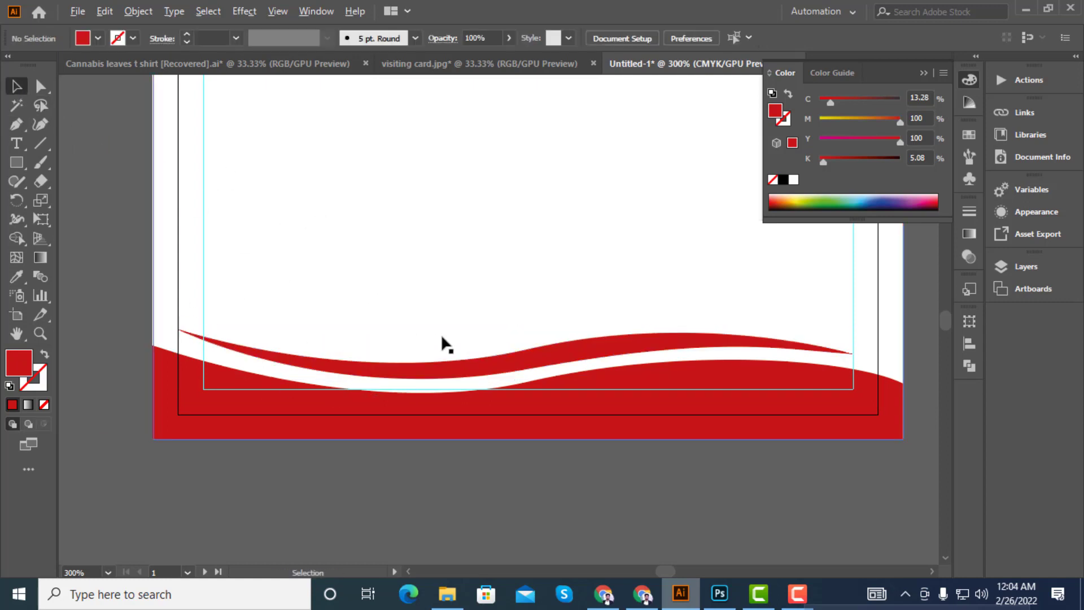
left_click(512, 366)
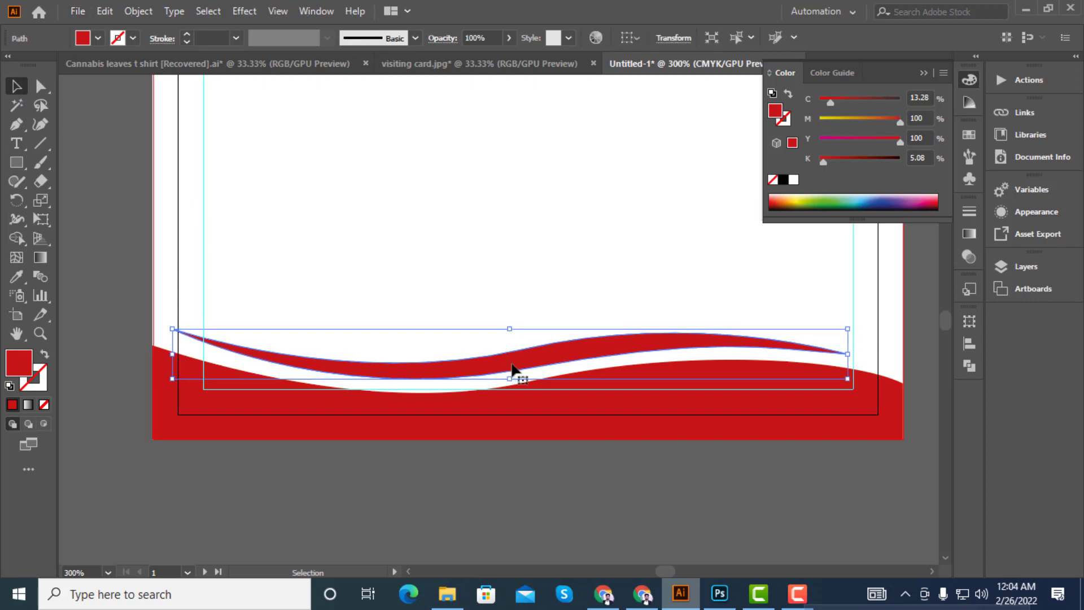
left_click(118, 274)
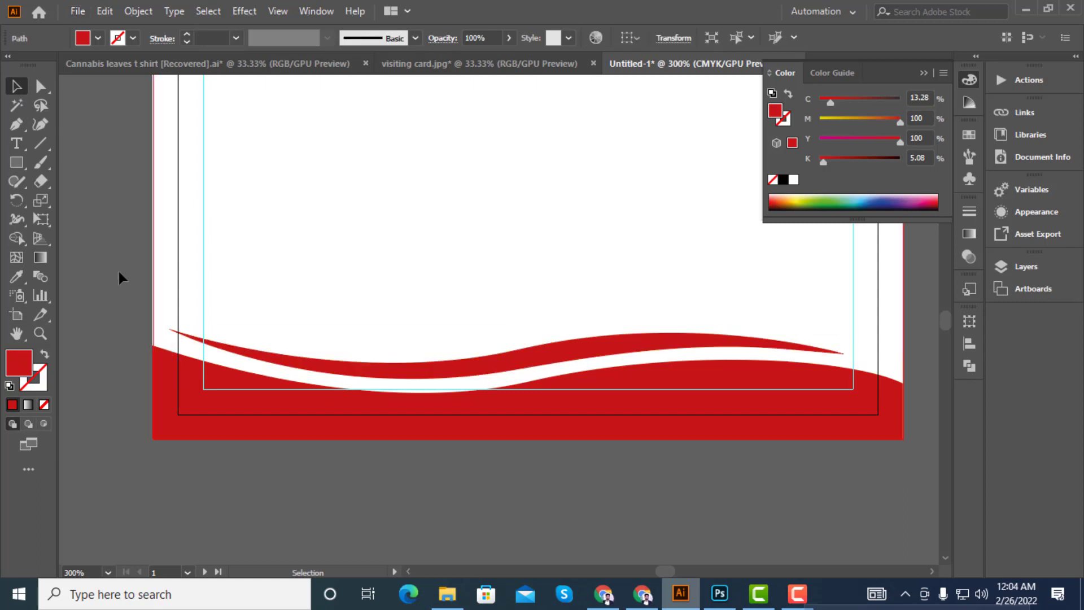
Lengthen the right curve handle of the middle anchor on the thin ribbon's upper edge to smooth its wave
scroll(155, 280, "up", 1)
left_click(515, 402)
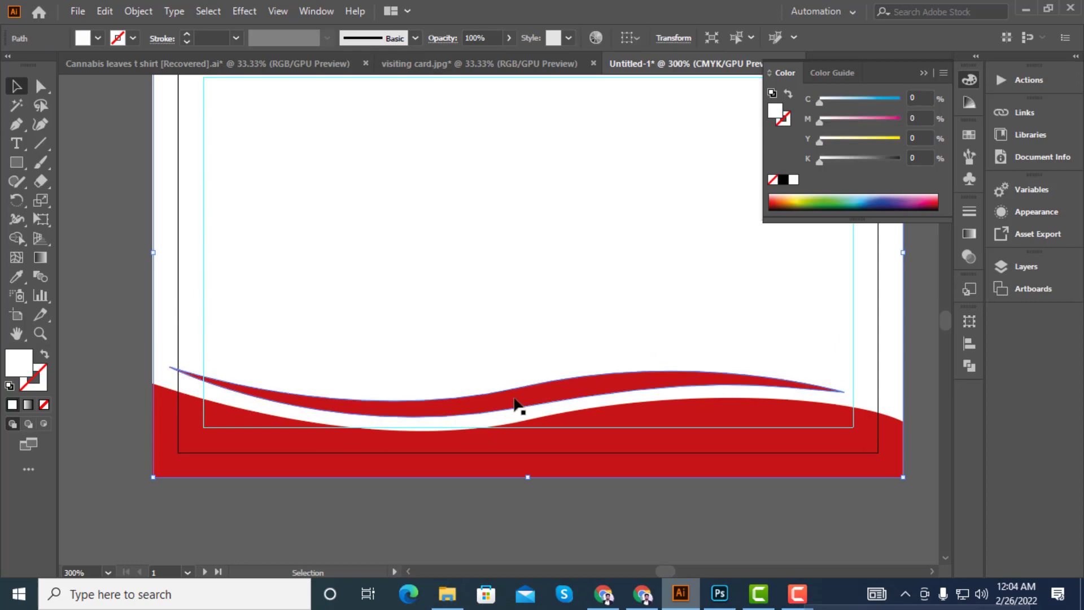
left_click(514, 398)
left_click(40, 86)
left_click(519, 390)
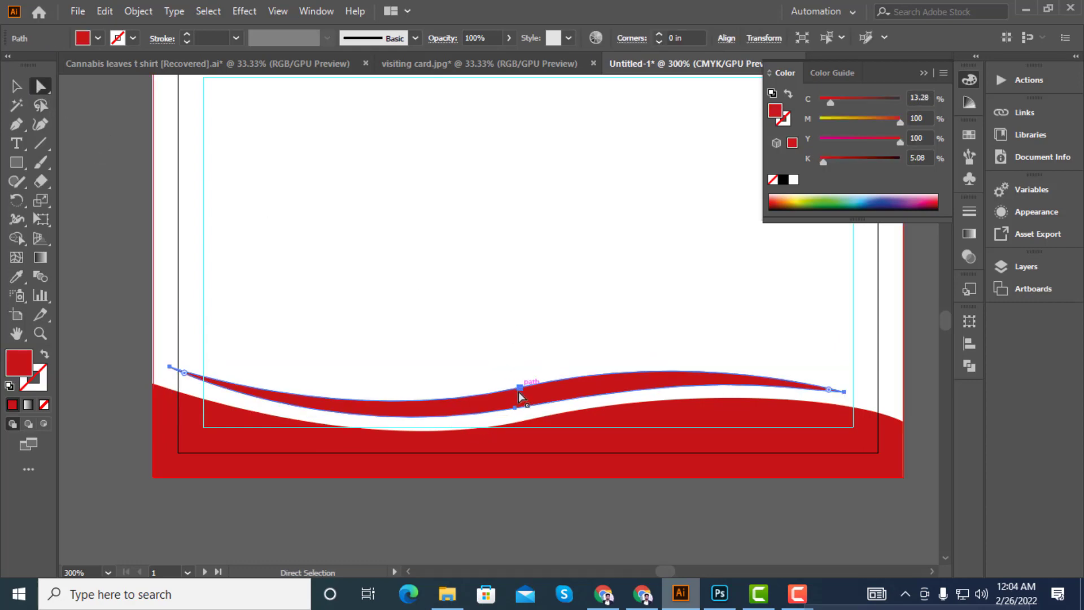
left_click(520, 390)
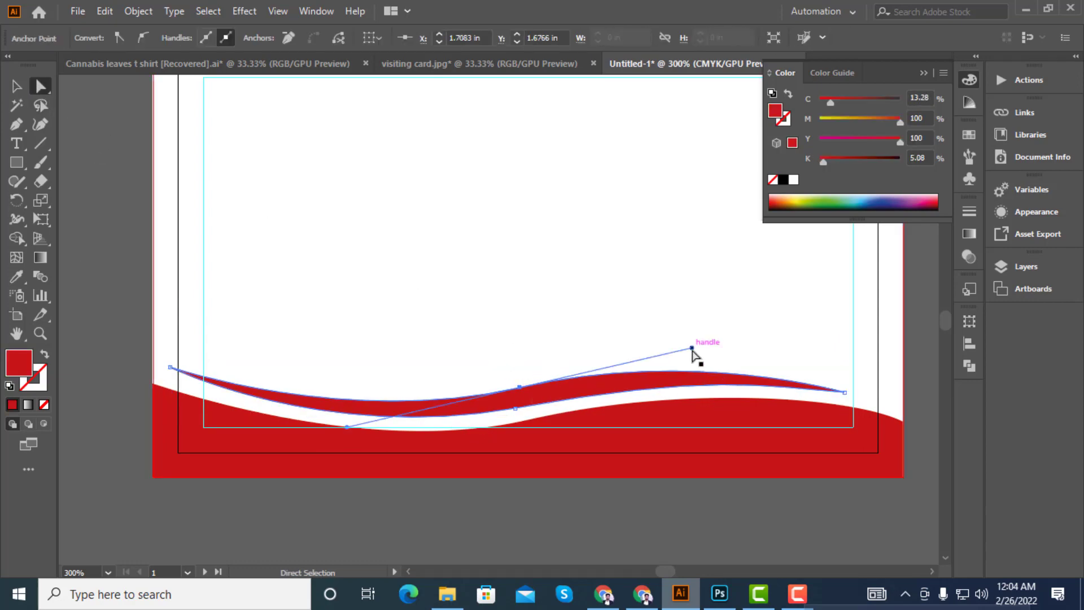
left_click_drag(691, 348, 712, 345)
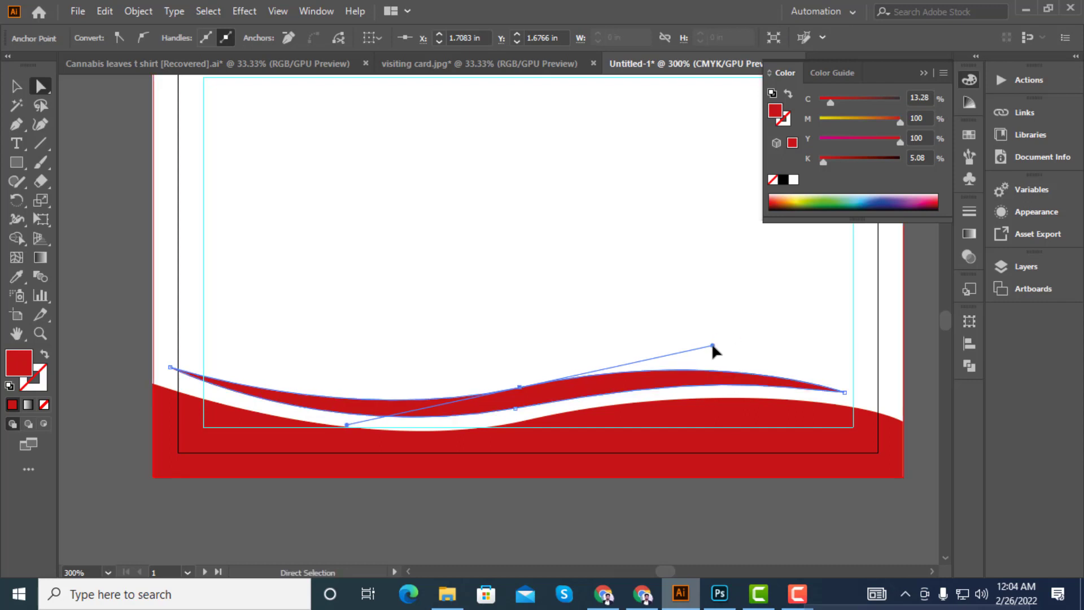
Draw a straight vertical Pen line about 0.88 in long near the middle of the front card, above the wavy shapes
scroll(200, 259, "down", 1)
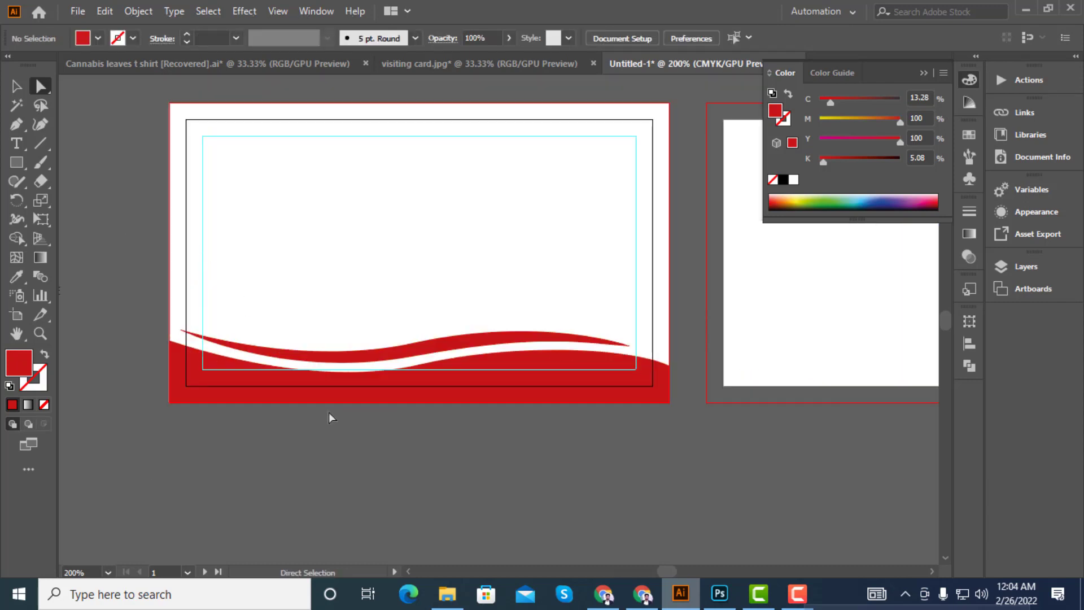
left_click(12, 127)
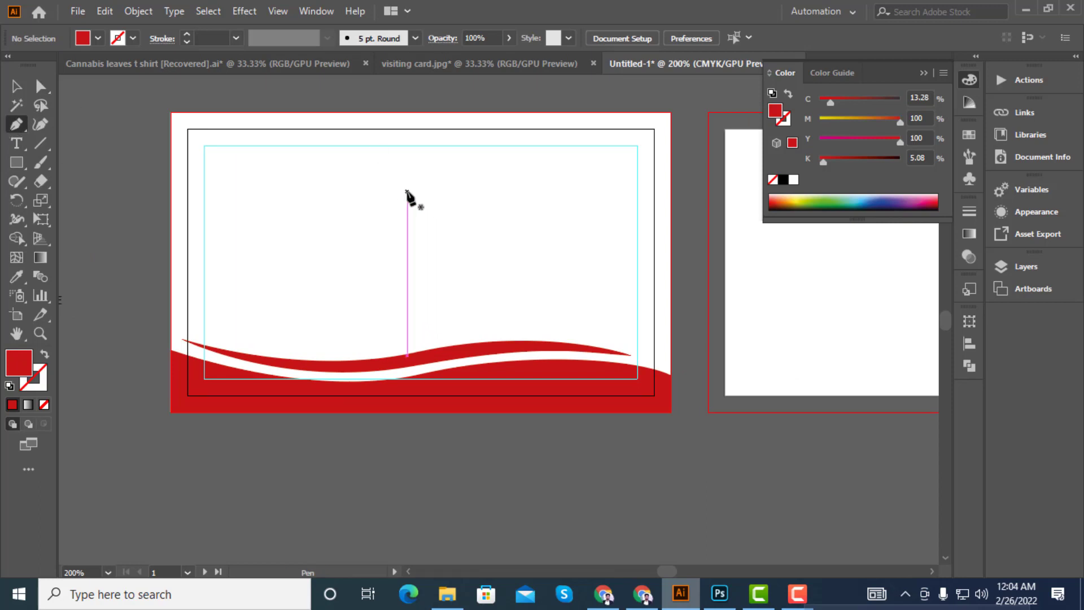
left_click(407, 191)
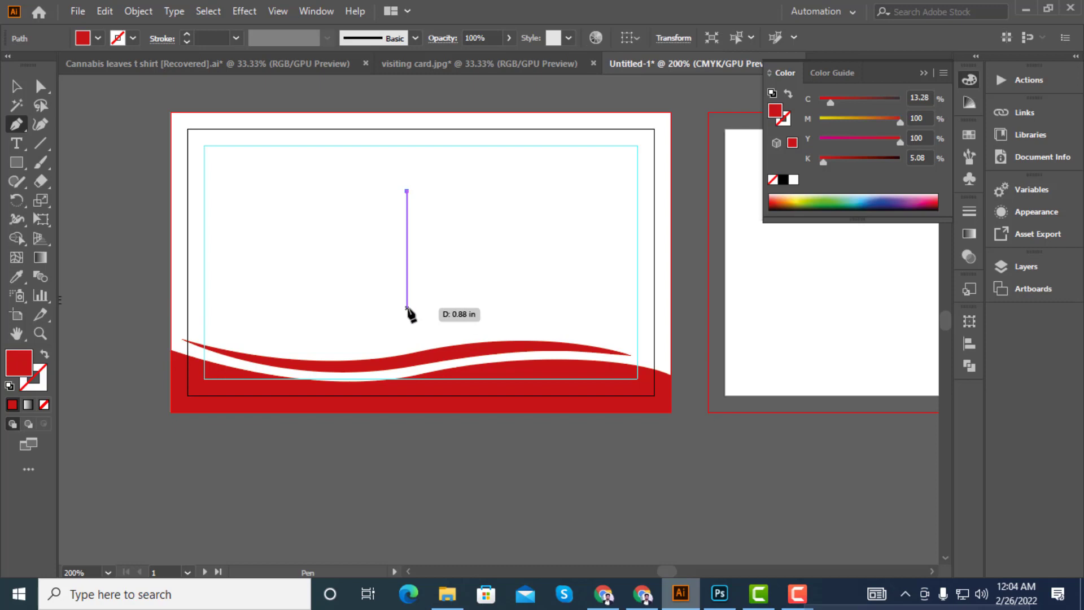
left_click(407, 308)
key("v")
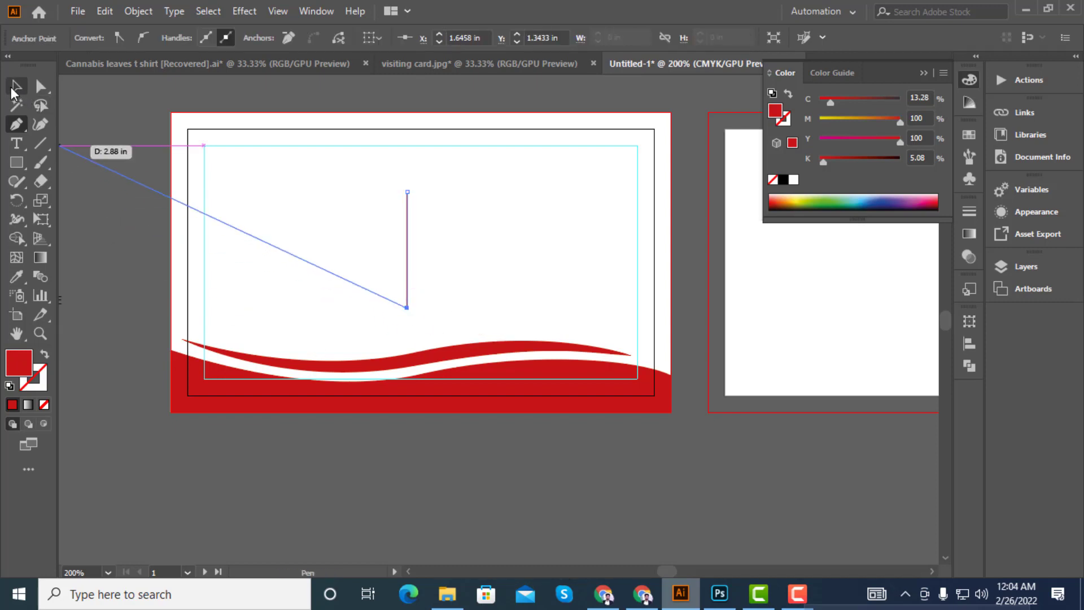
left_click(78, 131)
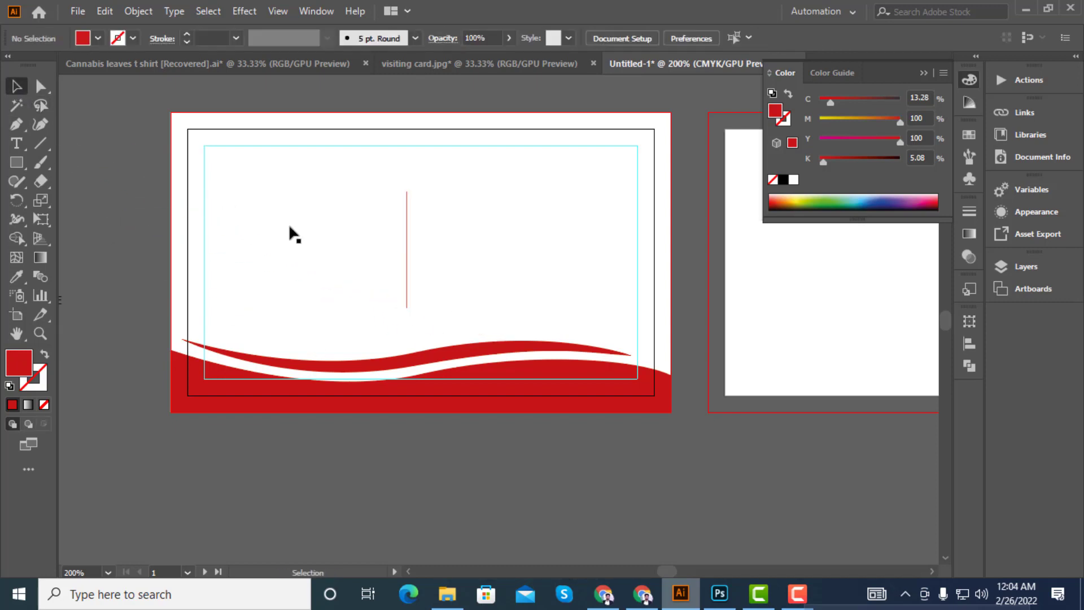
left_click(406, 274)
left_click(38, 384)
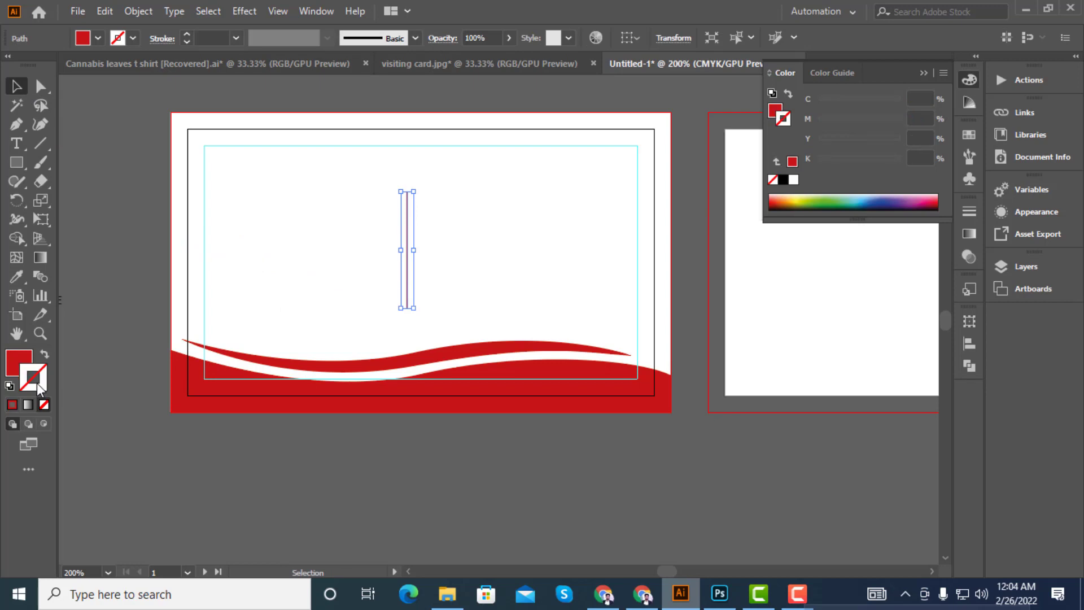
left_click(17, 364)
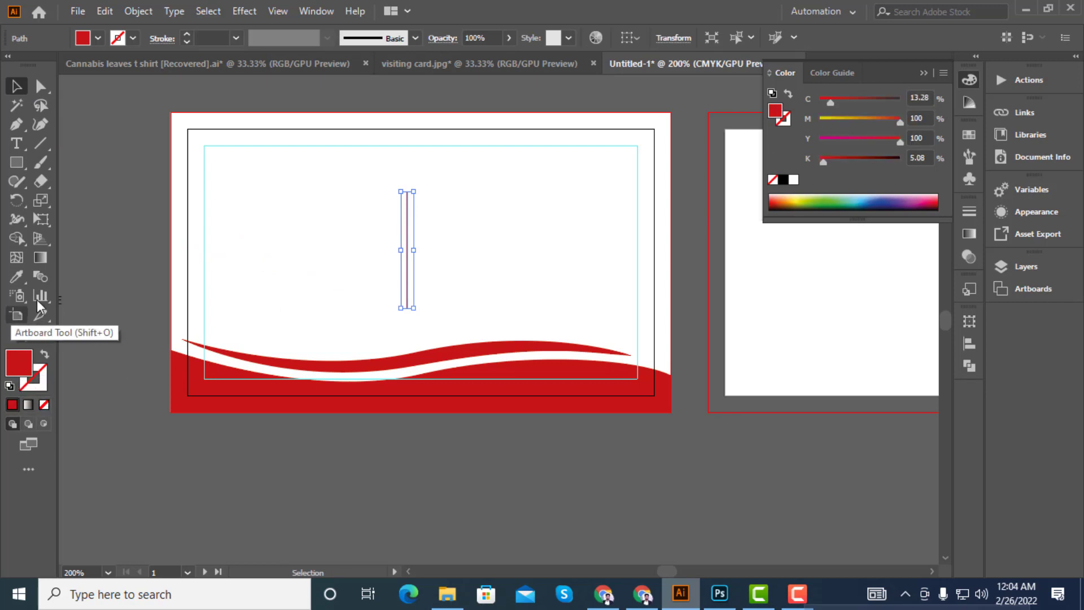
left_click(373, 243)
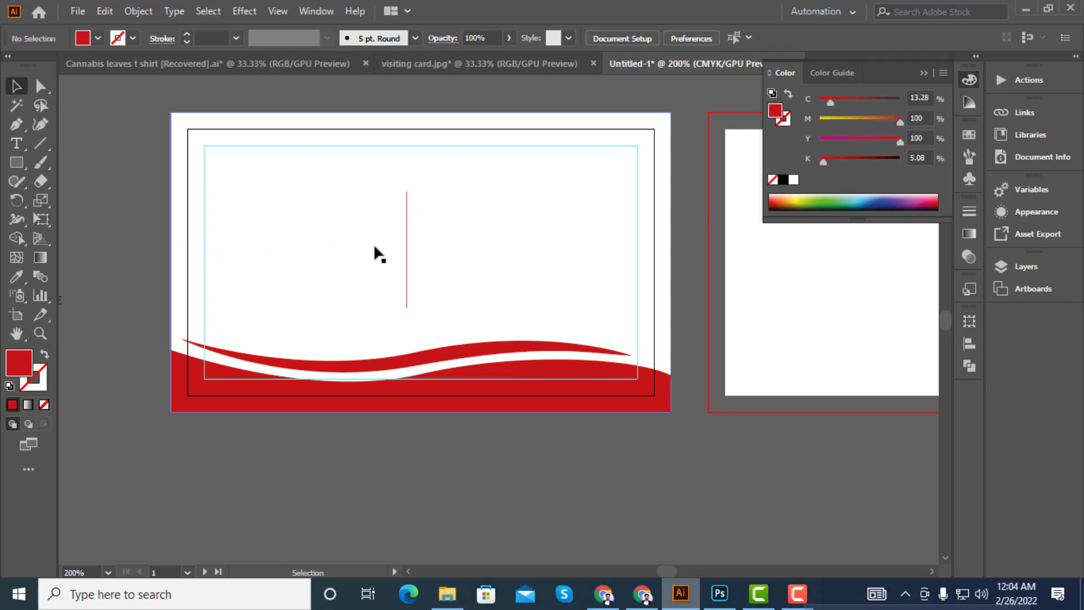
Swap the vertical line's fill and stroke, then set its stroke colour to dark navy 0C0621
left_click(406, 249)
left_click(35, 377)
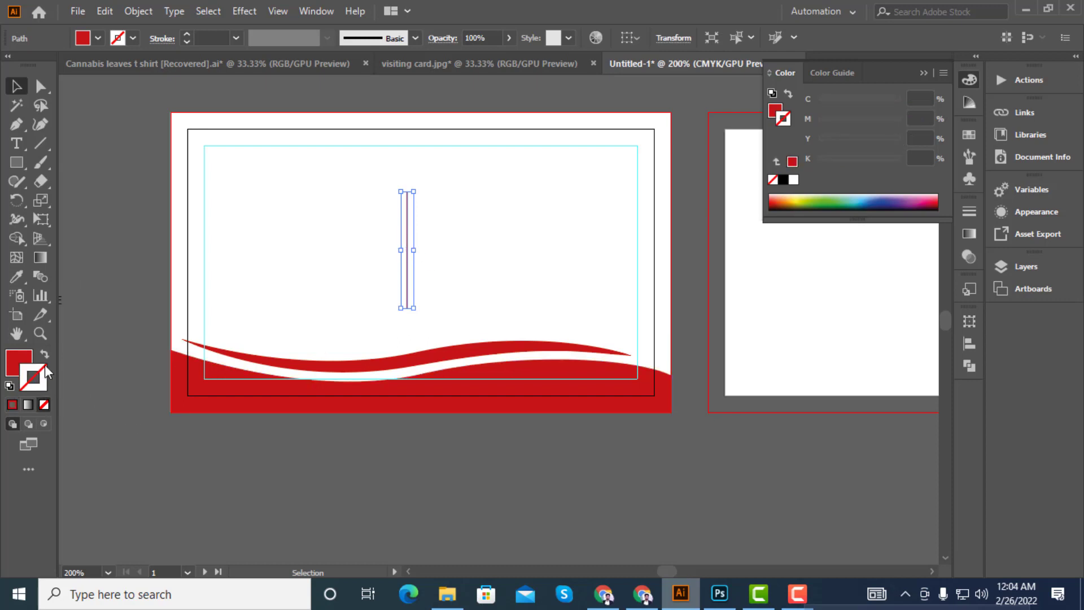
left_click(45, 354)
double_click(33, 385)
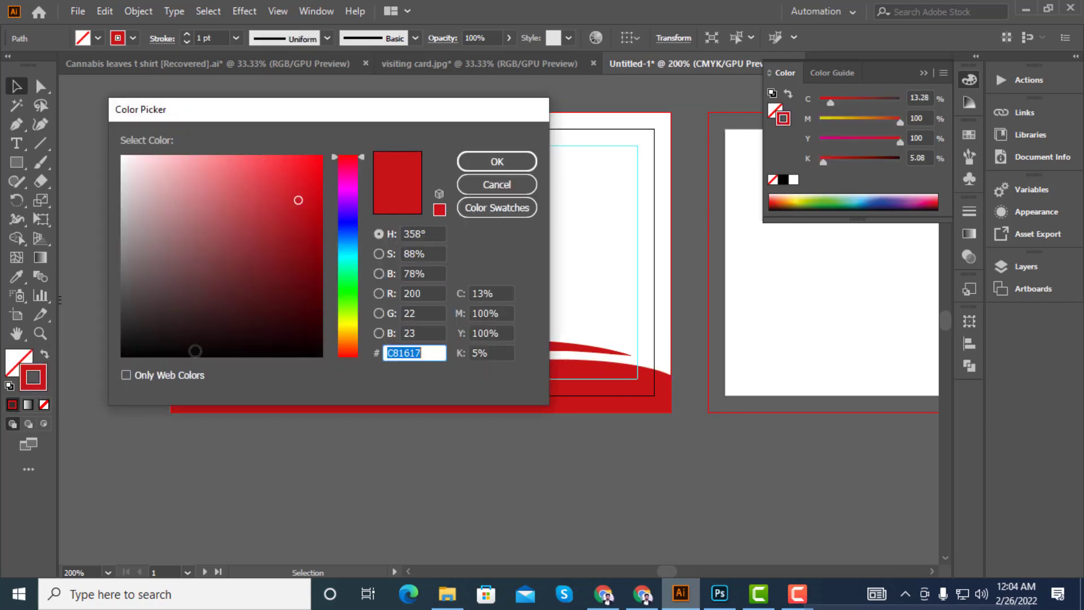
left_click_drag(349, 231, 349, 216)
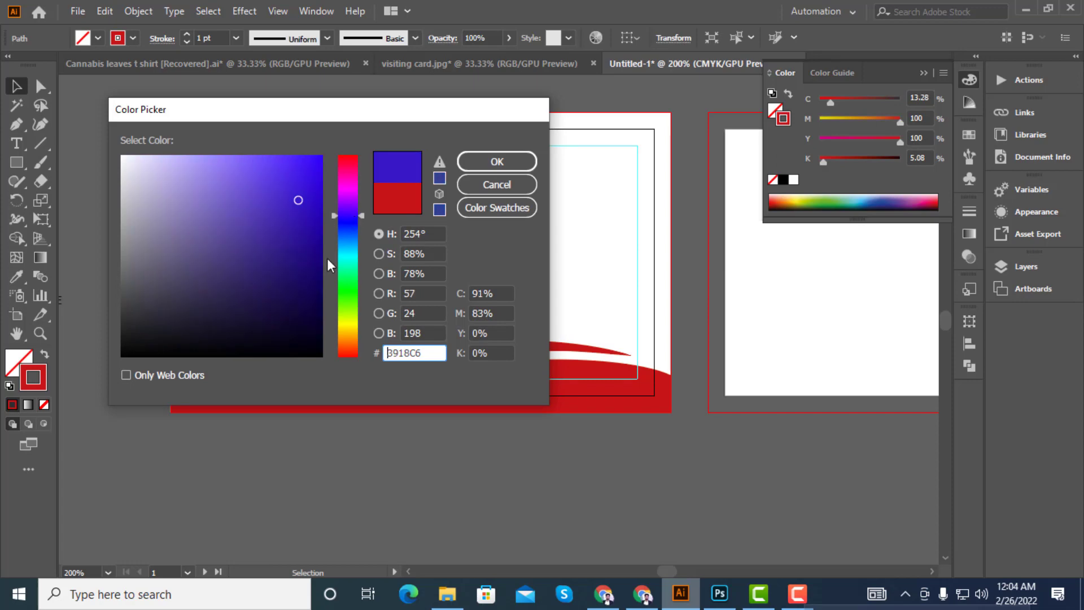
left_click_drag(291, 305, 285, 331)
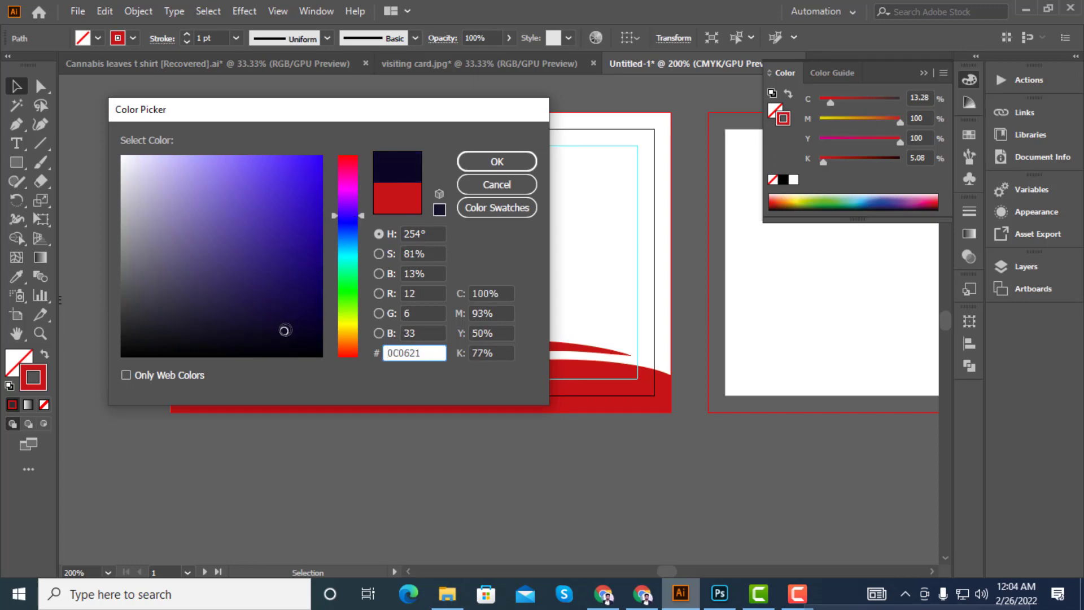
left_click(504, 166)
left_click(396, 461)
Set the vertical divider line's stroke weight to 0.75 pt
scroll(355, 314, "down", 1)
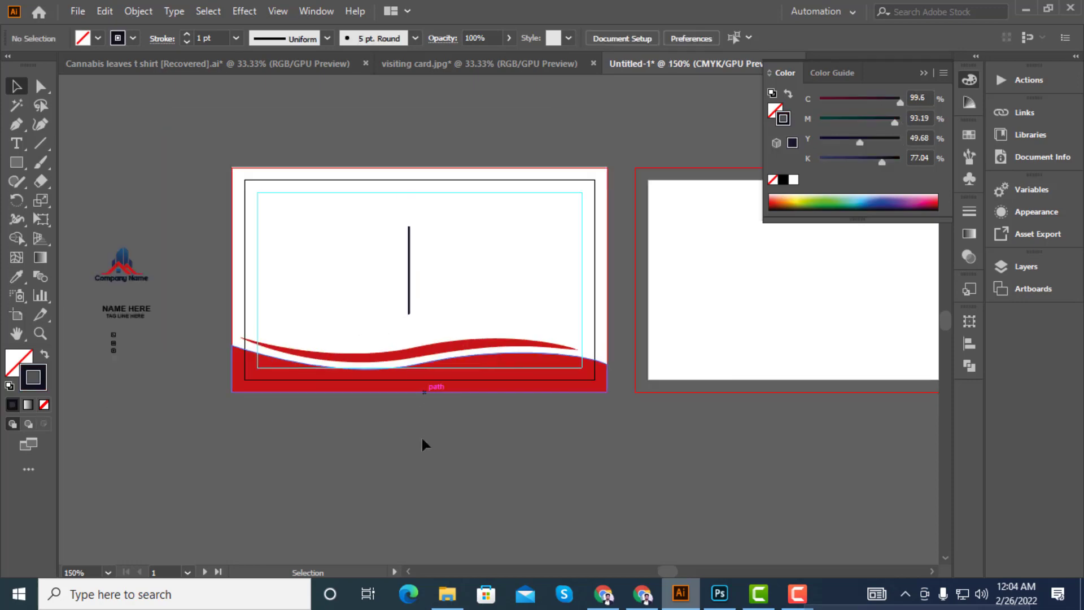
scroll(440, 449, "left", 2)
scroll(446, 305, "up", 1)
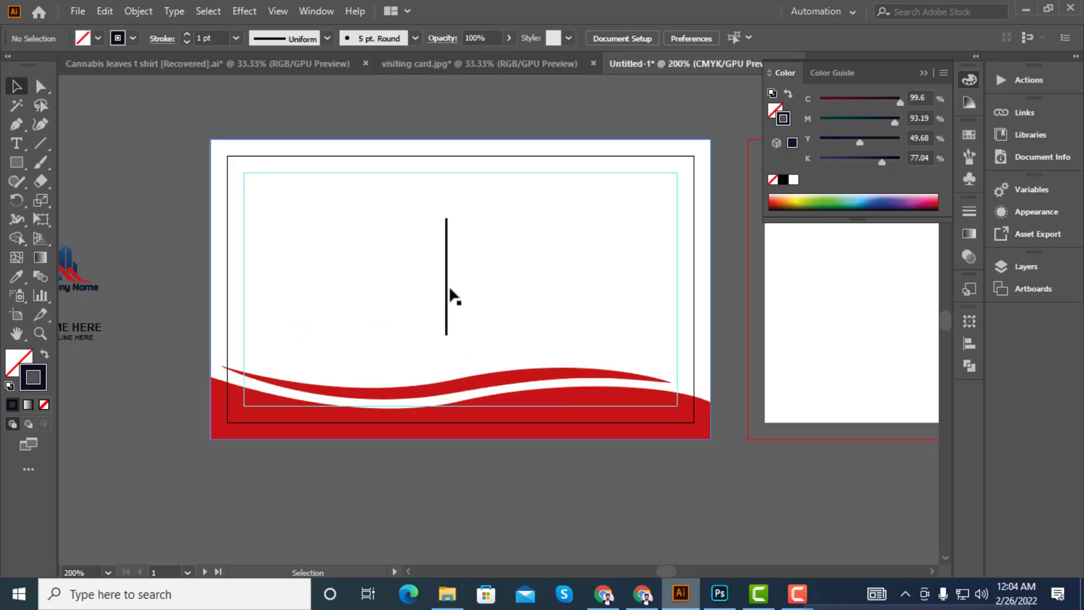
left_click(447, 289)
left_click(216, 33)
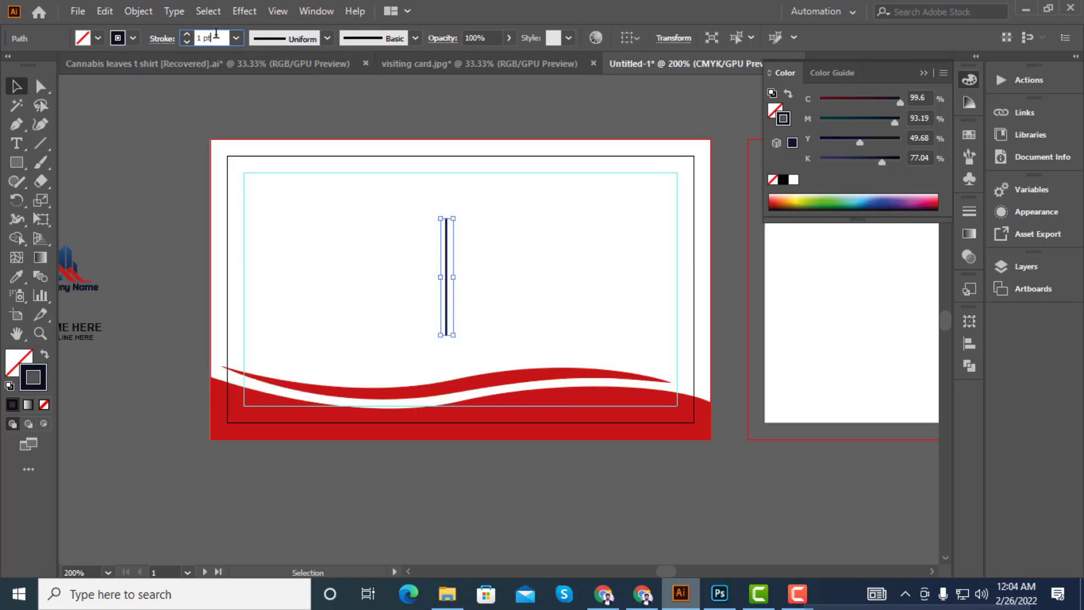
type("0.75")
key("Return")
left_click(124, 151)
Move the company logo onto the card left of the divider line and enlarge it to about 0.88 × 0.58 in
scroll(200, 212, "down", 1)
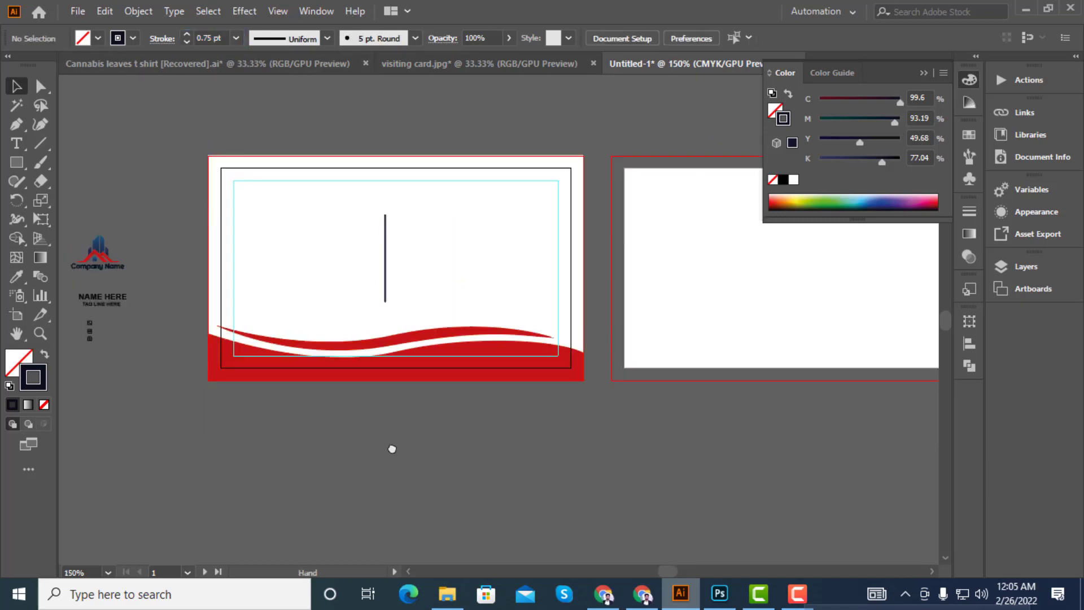
scroll(392, 447, "down", 1)
left_click_drag(124, 248, 388, 310)
scroll(341, 260, "up", 1)
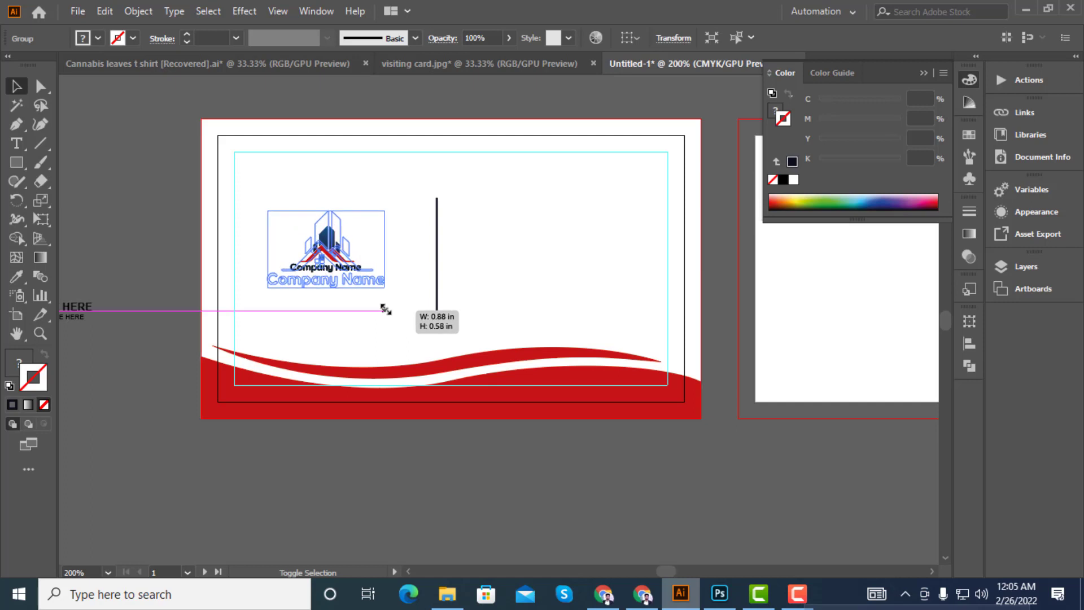
left_click(114, 198)
left_click_drag(320, 260, 330, 266)
left_click(140, 231)
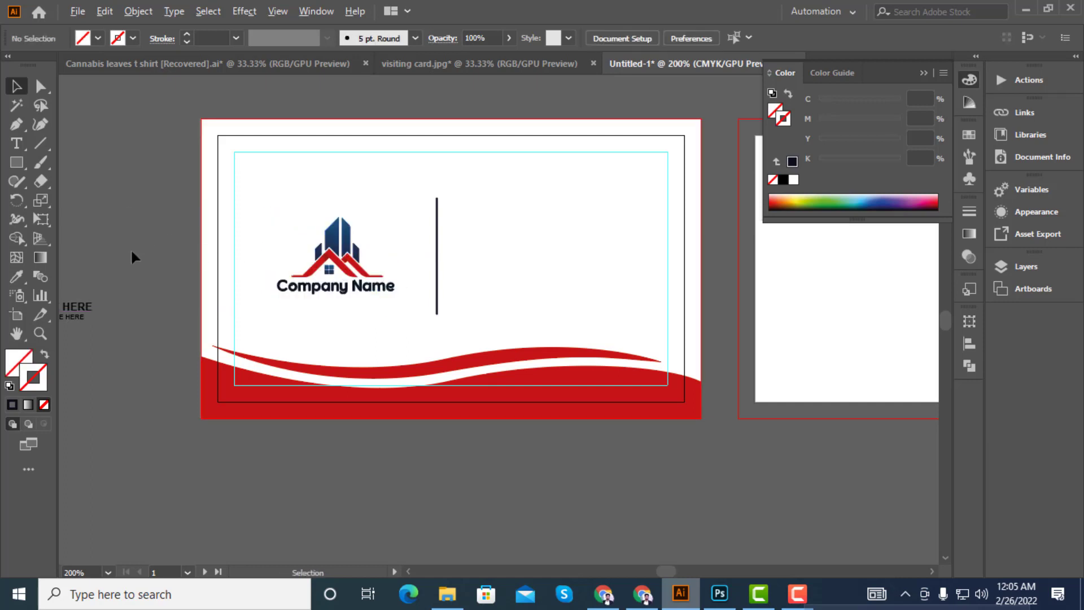
Move the NAME HERE text onto the card right of the divider line and set its font size to 11 pt
scroll(133, 247, "down", 1)
scroll(137, 293, "down", 2)
left_click_drag(89, 232, 447, 151)
left_click(751, 37)
type("7")
key("Return")
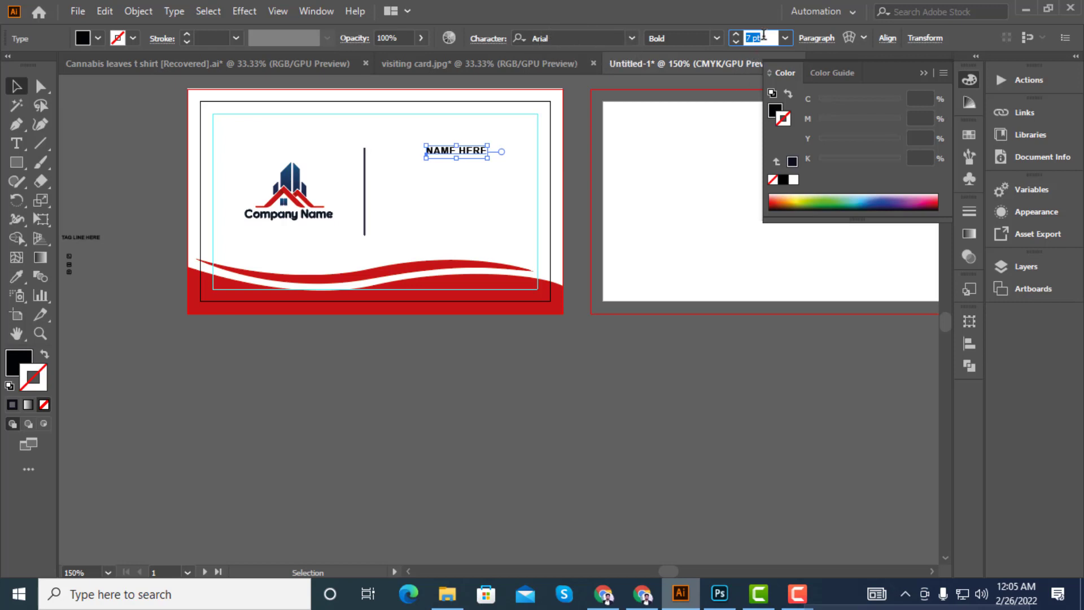
left_click(641, 419)
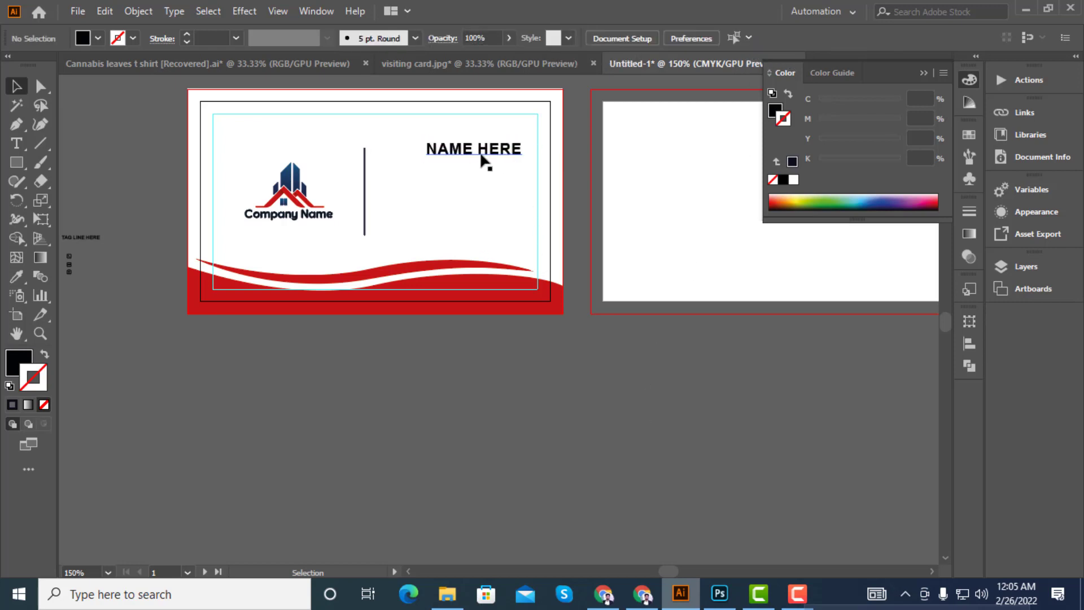
Shift the NAME HERE text left toward the divider line, aligned near the line's upper end
mouse_move(483, 158)
left_mouse_down()
mouse_move(467, 152)
mouse_move(478, 150)
left_mouse_up()
left_click(583, 357)
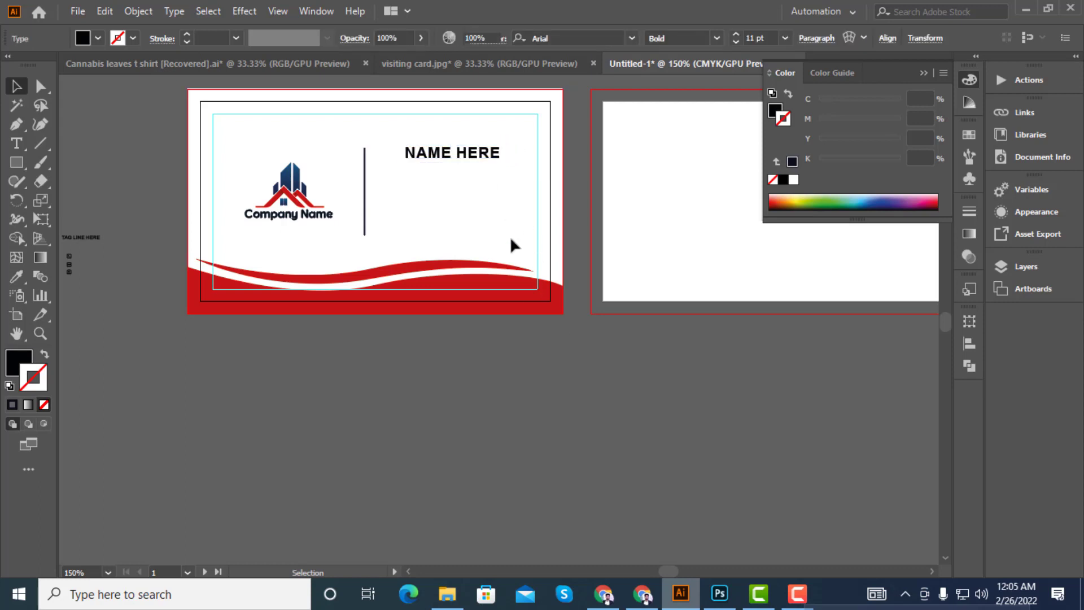
left_click(474, 160)
left_click_drag(477, 167, 477, 161)
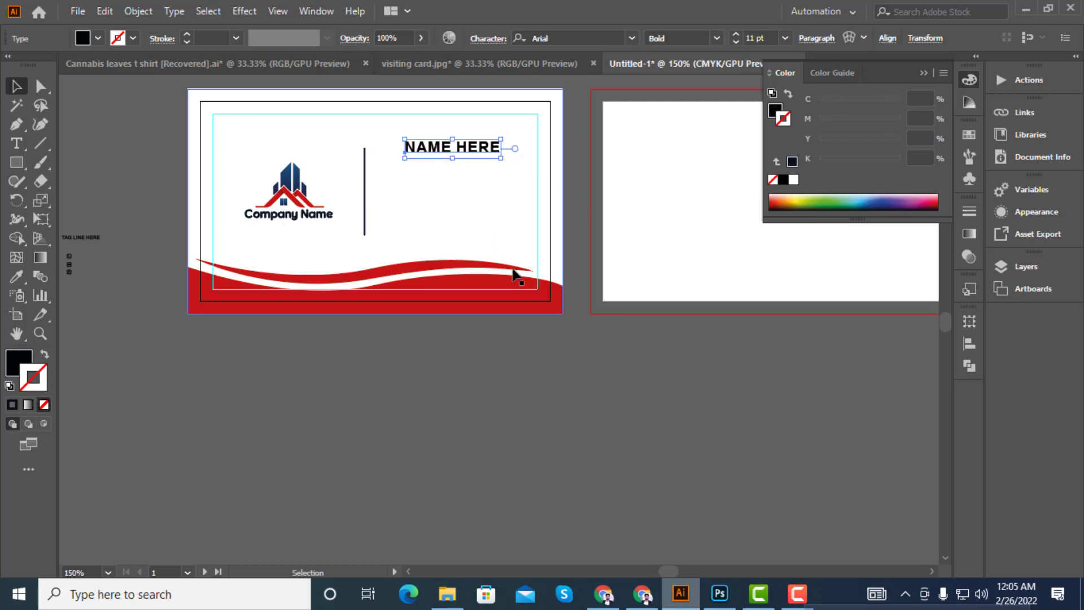
left_click(659, 368)
Place the TAG LINE HERE text just below NAME HERE and set its font size to 8 pt
left_click_drag(86, 241, 454, 162)
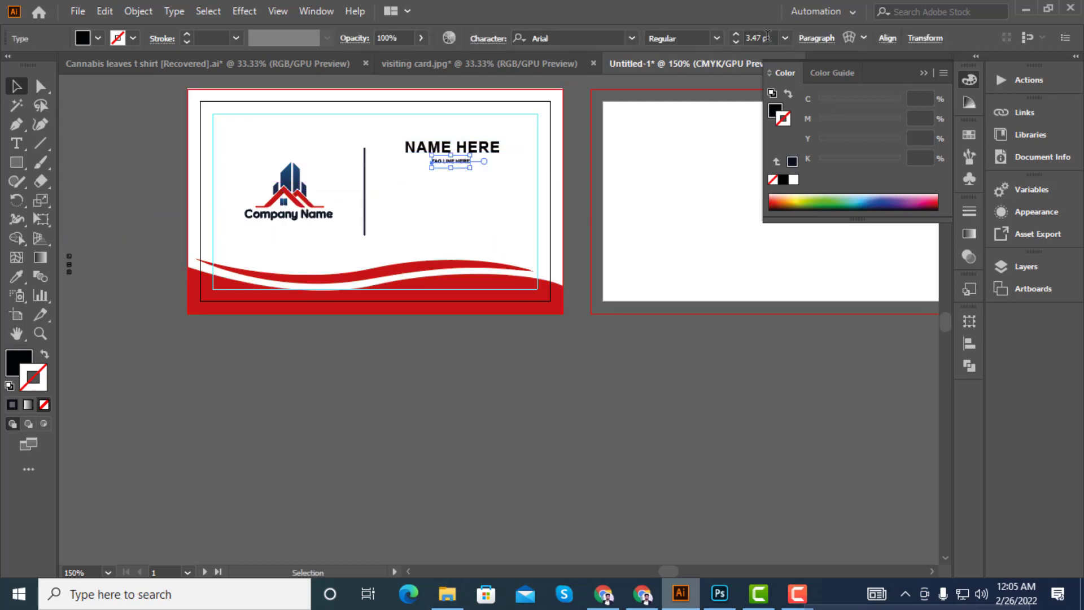
left_click(767, 37)
type("12")
key("Return")
left_click(602, 345)
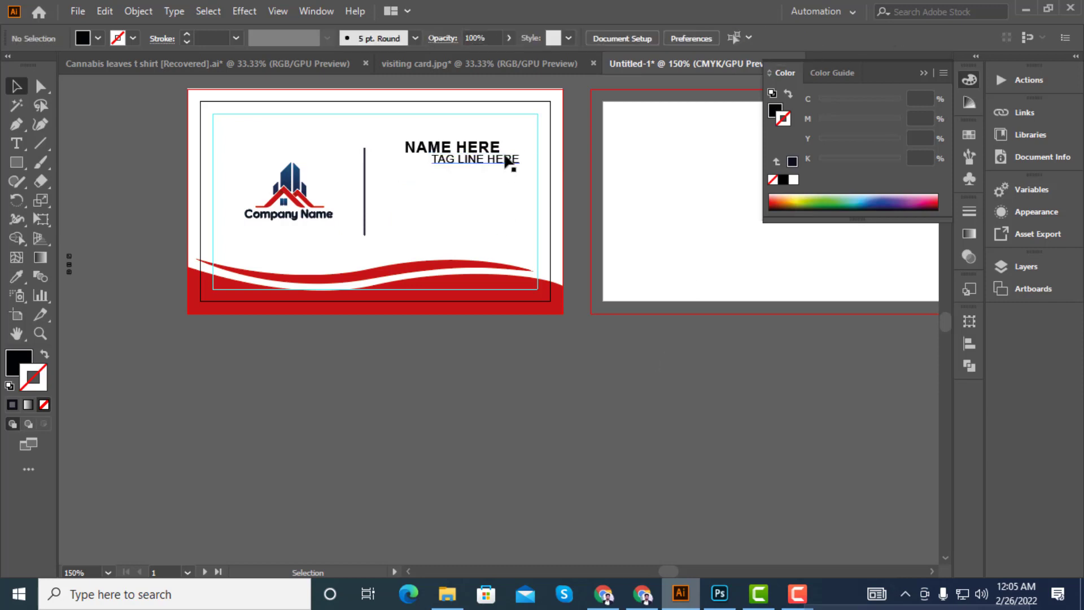
left_click_drag(506, 162, 491, 167)
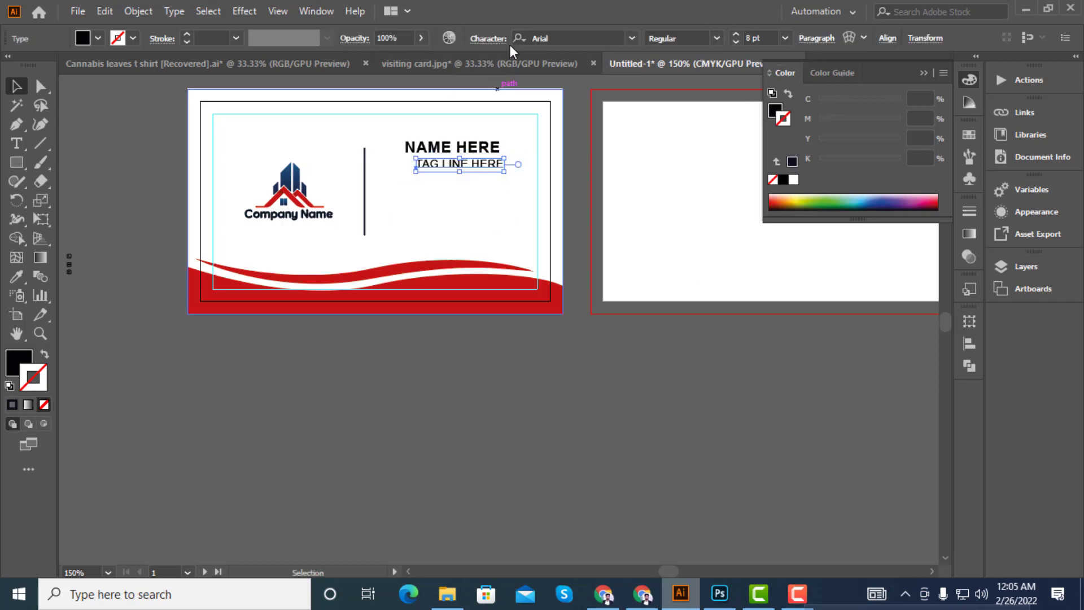
Turn off All Caps for the tag line and capitalise its letters so it reads "Tag line Here"
left_click(489, 42)
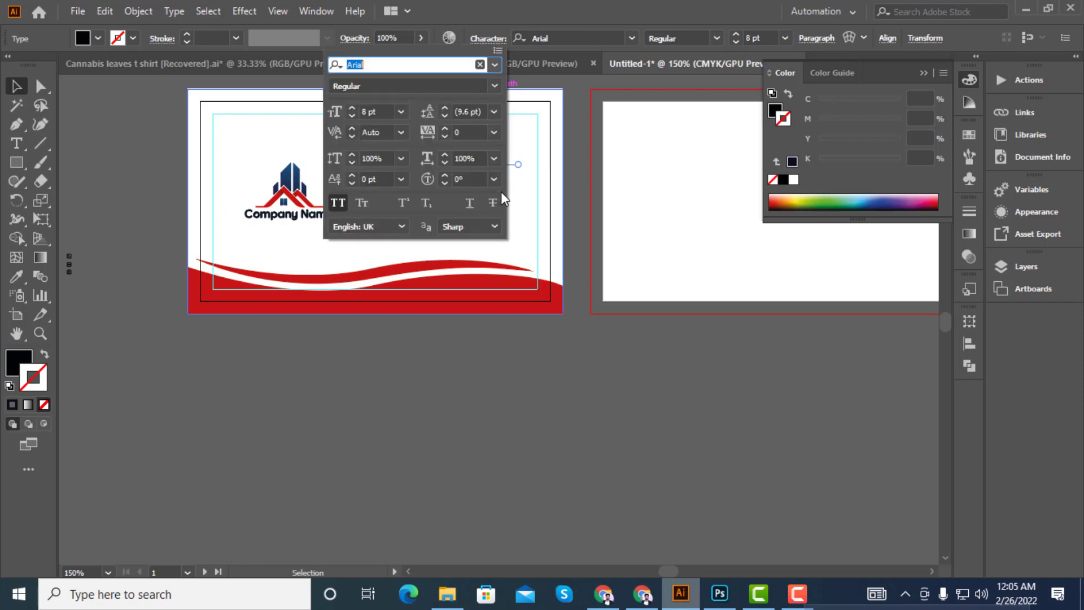
left_click(338, 203)
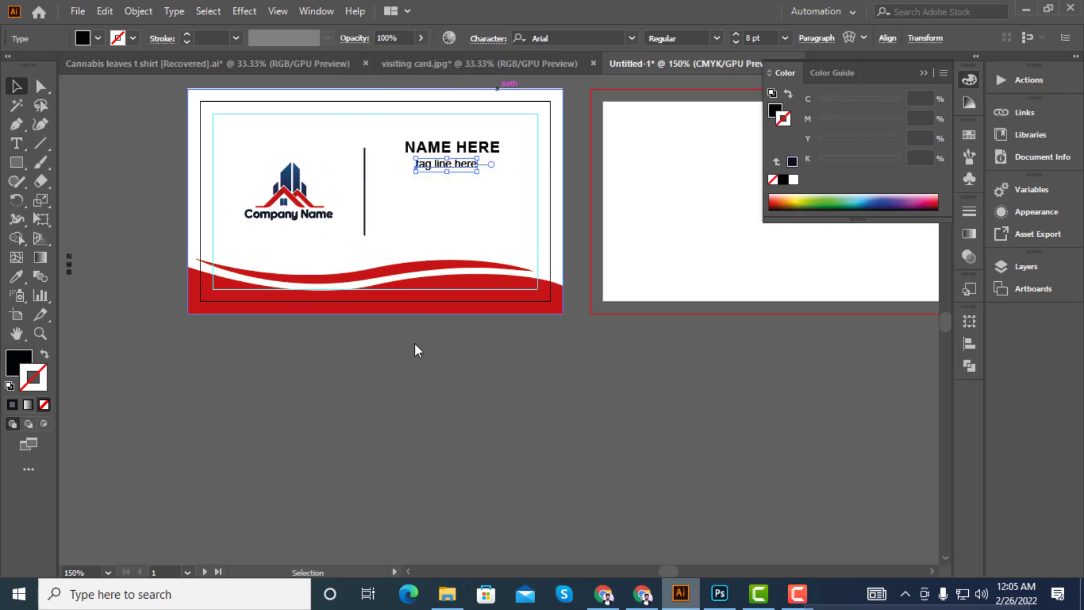
scroll(402, 163, "up", 2)
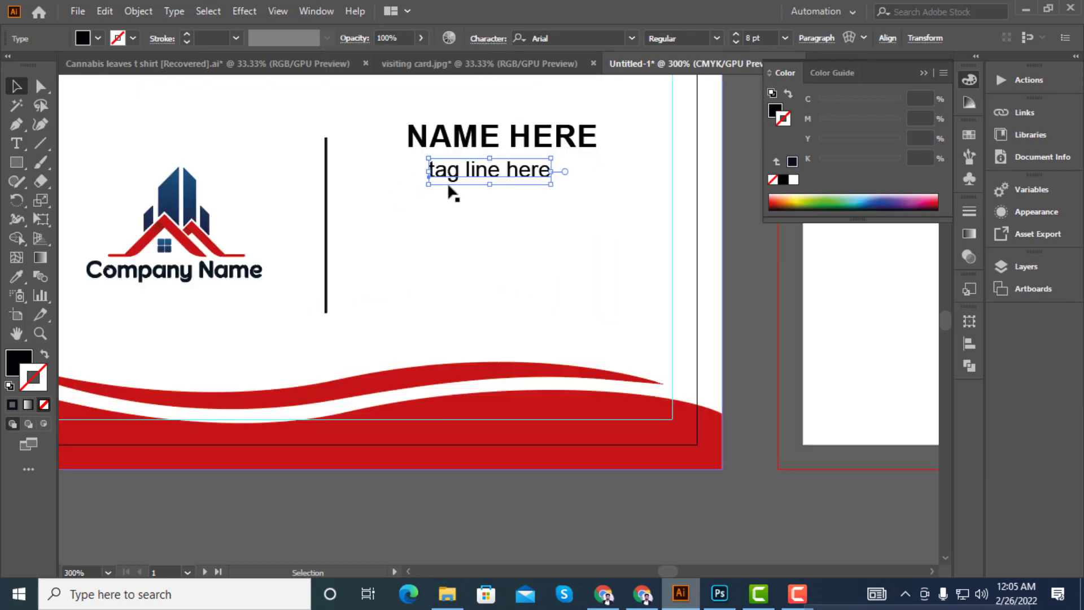
double_click(438, 178)
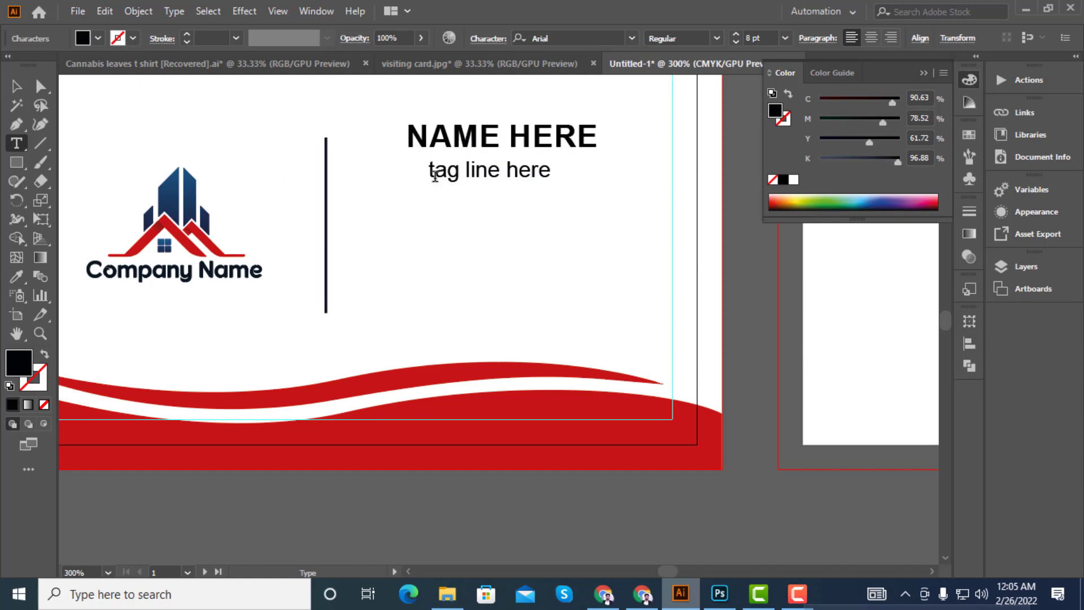
key("BackSpace")
type("T")
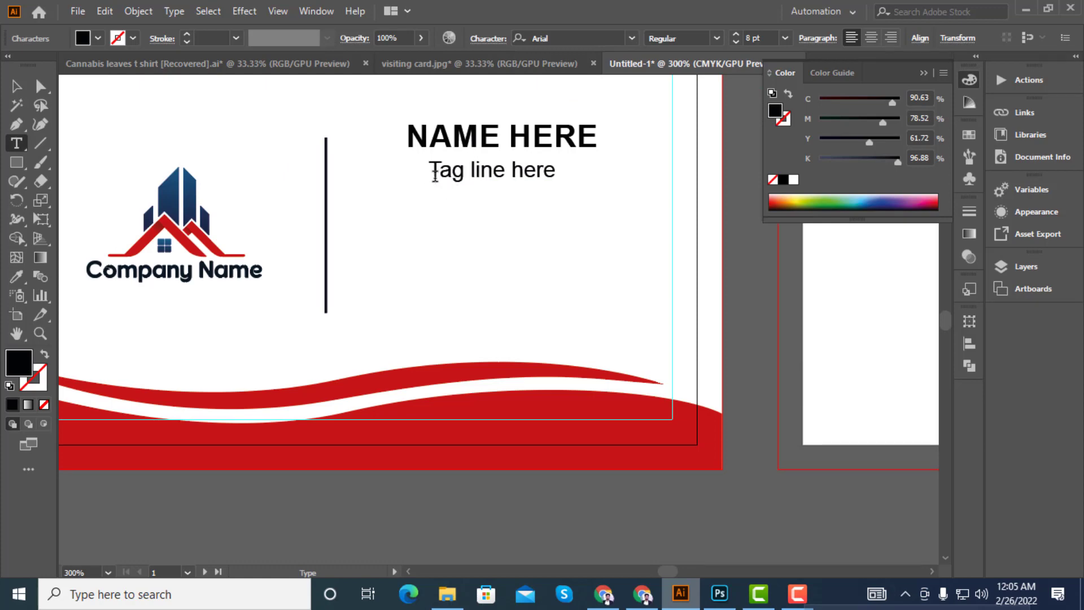
left_click(525, 171)
key("BackSpace")
type("H")
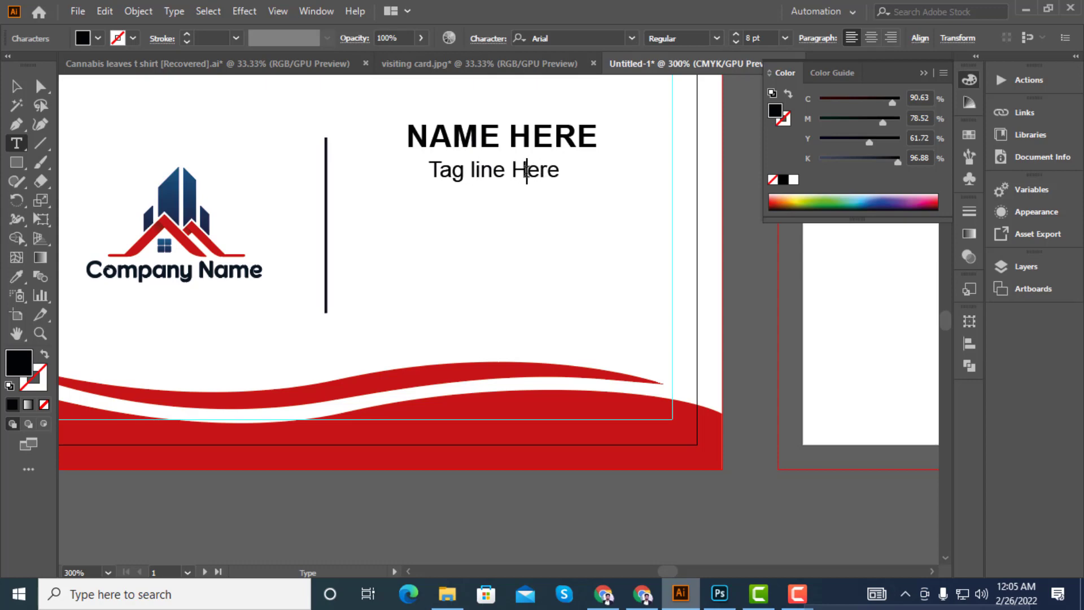
left_click(16, 86)
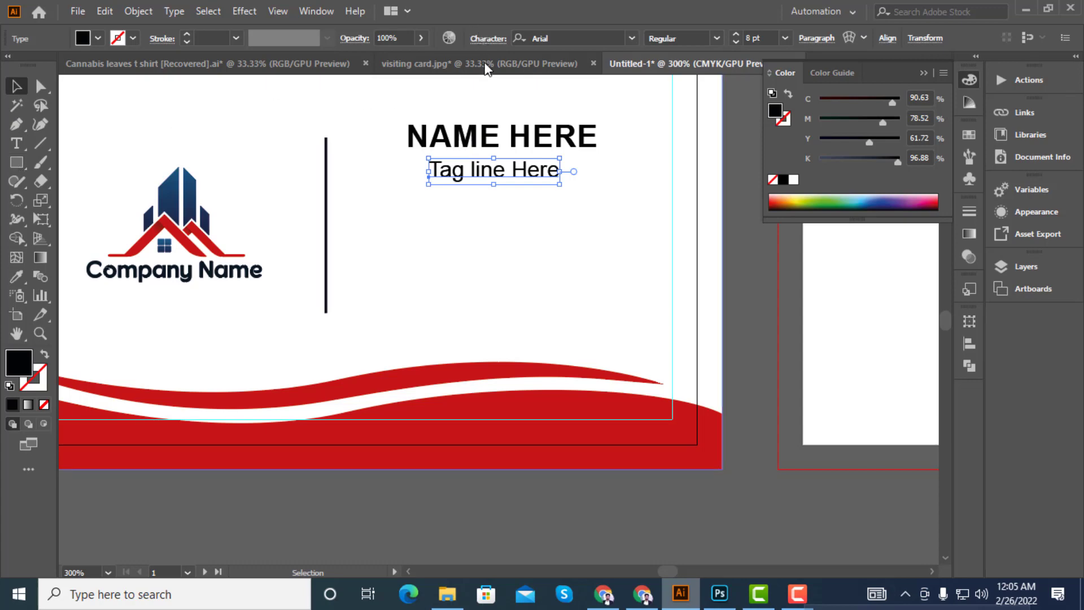
Set the tag line's tracking to 50 and nudge it slightly up toward the name
left_click(488, 38)
left_click(494, 132)
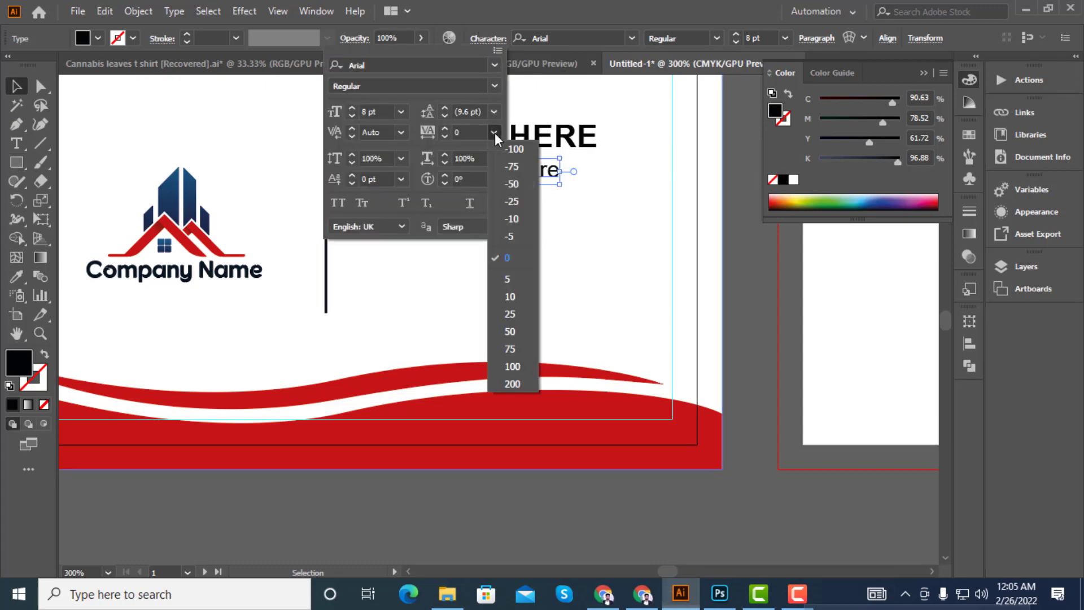
left_click(510, 332)
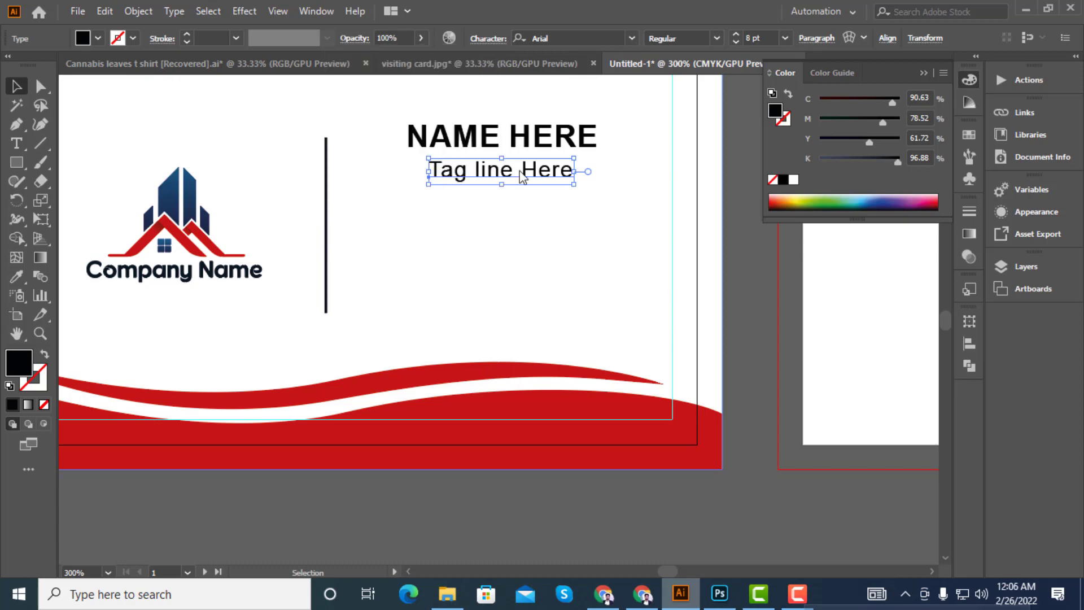
key("Up")
key("Up")
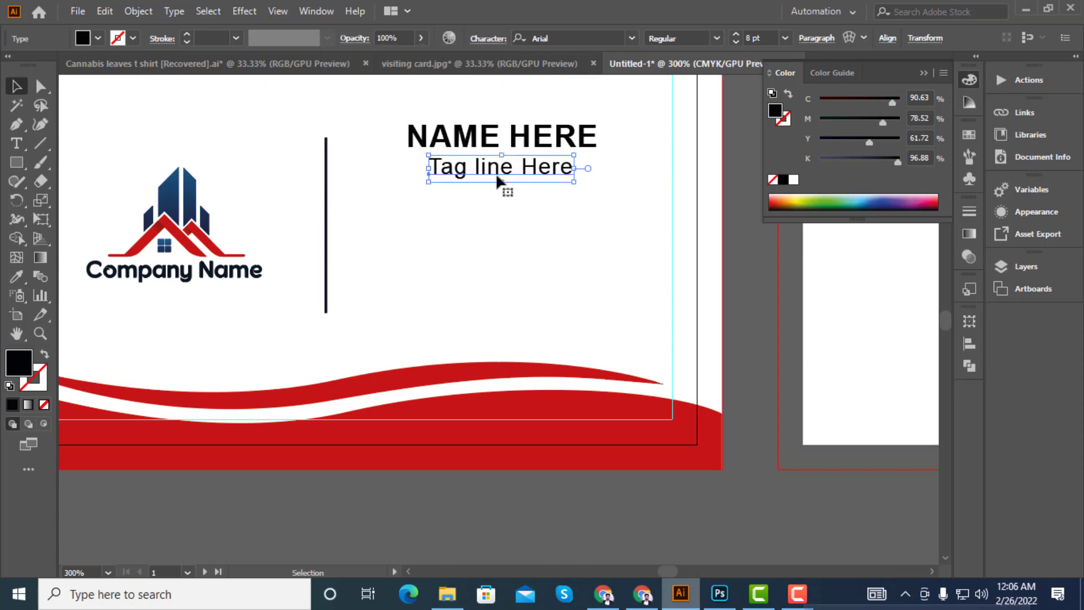
Nudge the tag line one more increment up toward NAME HERE
key("Up")
left_click(737, 289)
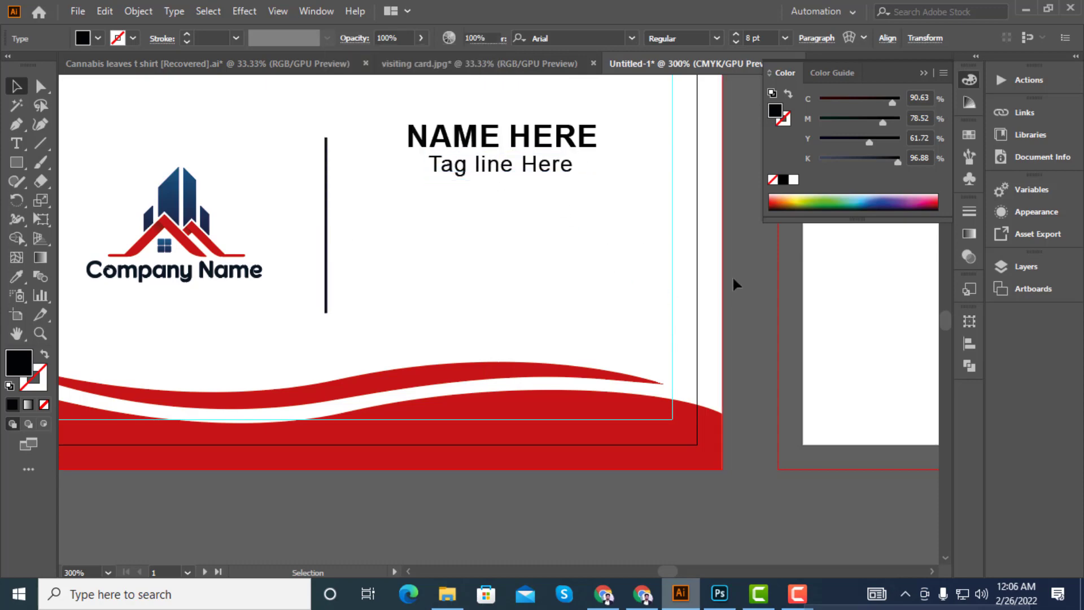
left_click(474, 172)
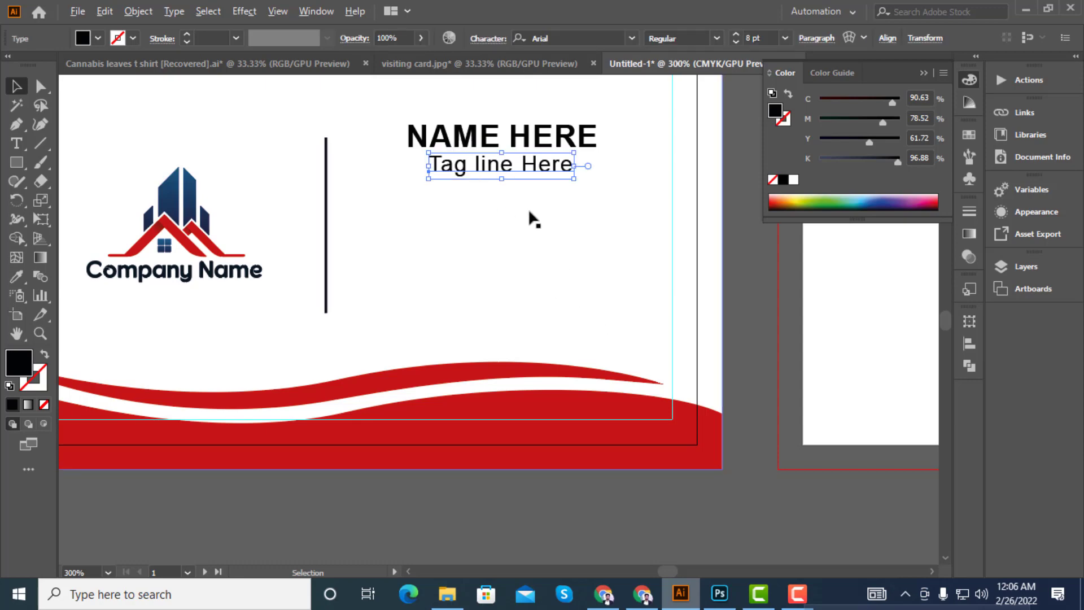
Move the group of phone, mail and location icons from the pasteboard onto the card's front, below the name text
key("ctrl+minus")
key("ctrl+minus")
left_click(625, 392)
left_click_drag(194, 320, 215, 353)
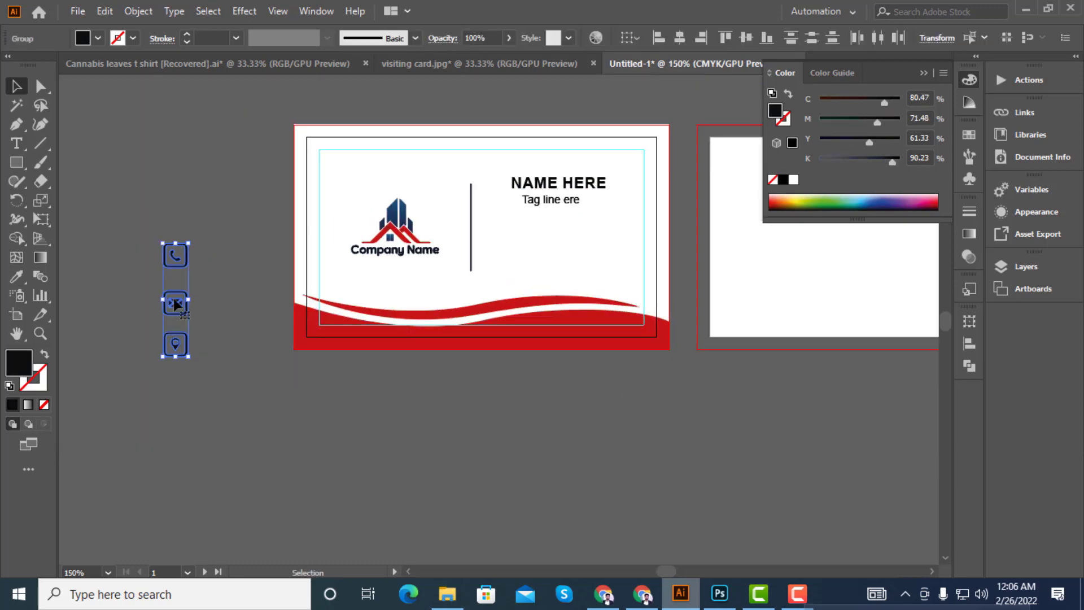
left_click_drag(177, 303, 513, 257)
Scale down the contact icon group and position it below the tag line, between the divider line and the text
key("ctrl+plus")
key("ctrl+plus")
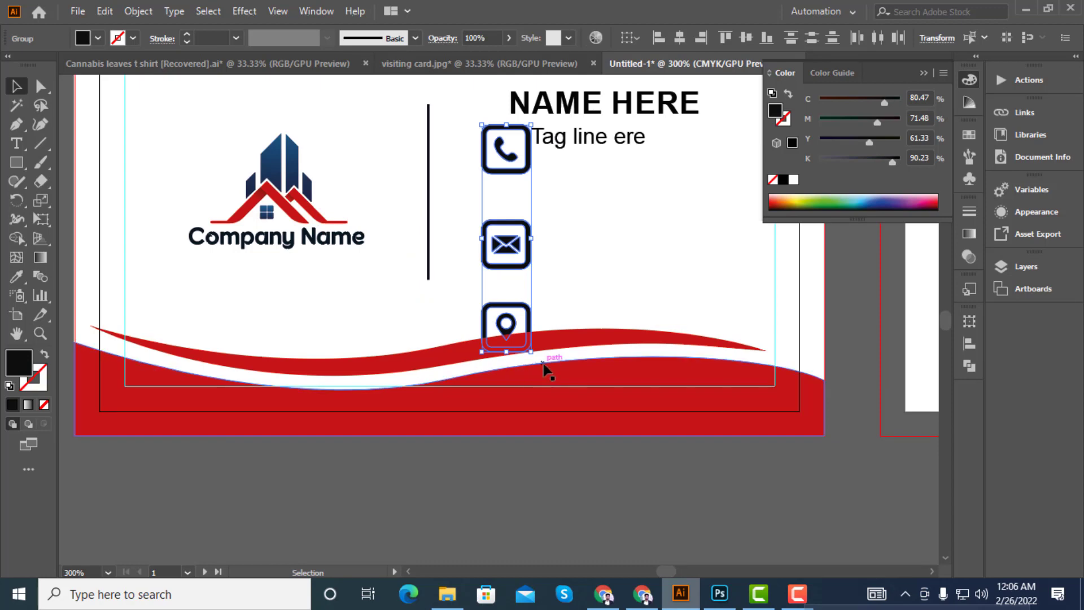
scroll(542, 390, "up", 2)
left_click_drag(531, 409, 520, 353)
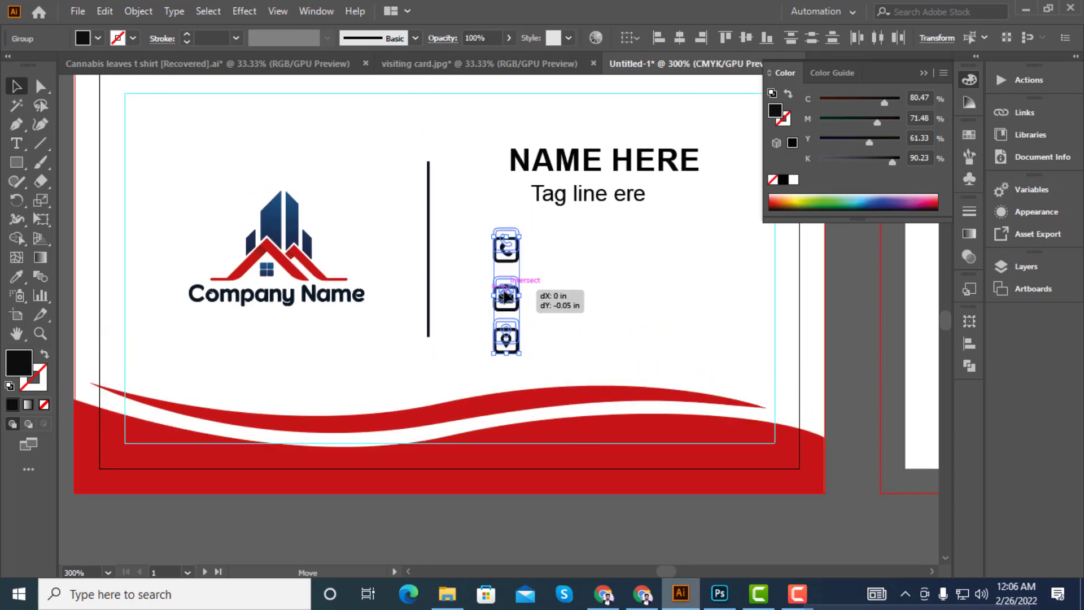
left_click(535, 367)
key("ctrl+minus")
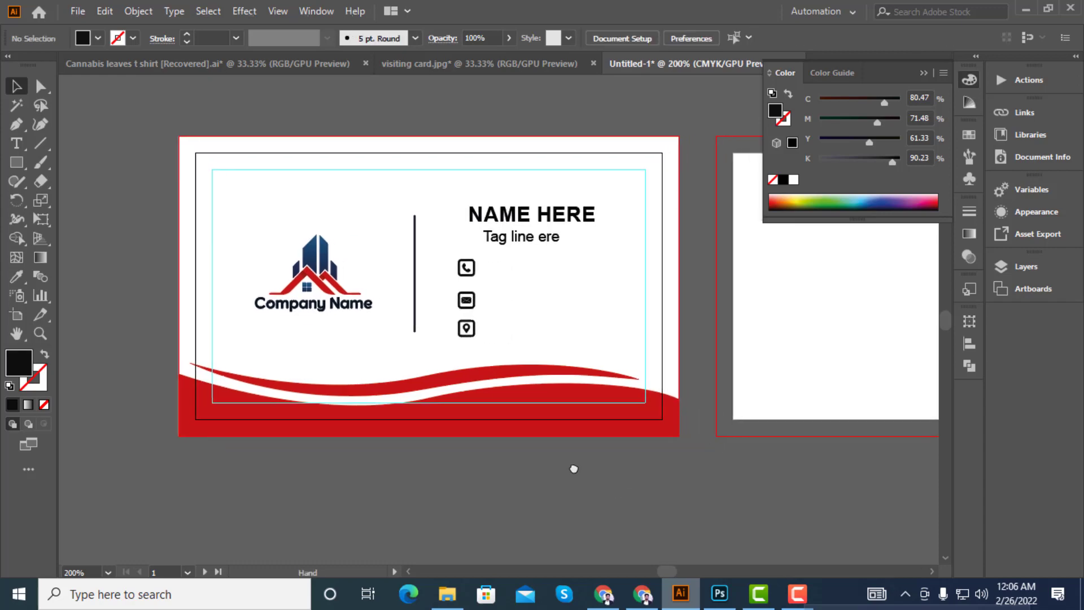
Enlarge the tag line text to 10.46 pt and shift it right under NAME HERE
key("ctrl+plus")
left_click(497, 218)
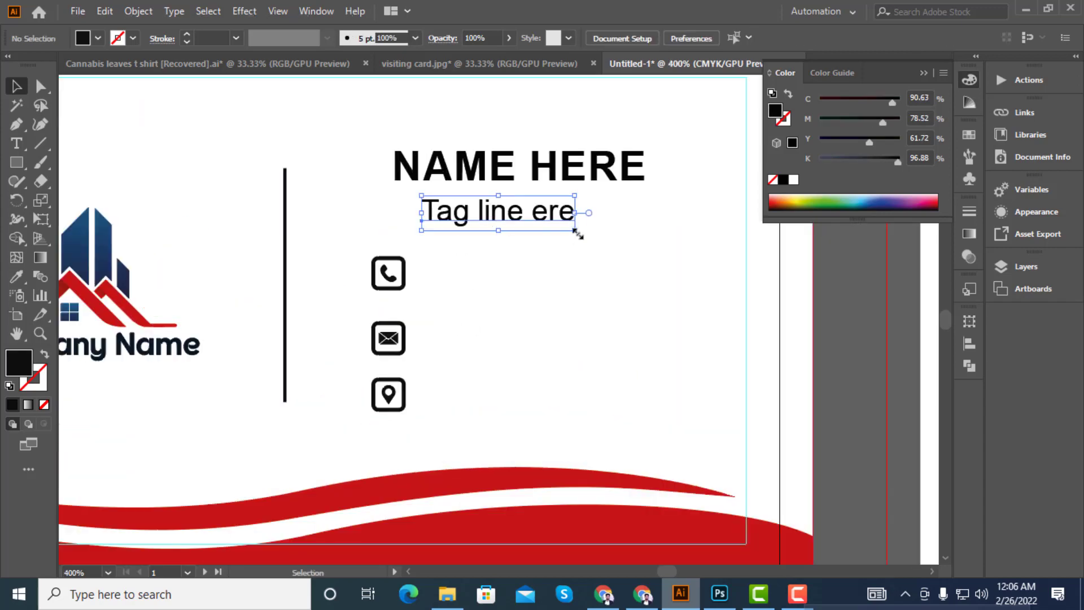
left_click_drag(575, 229, 599, 236)
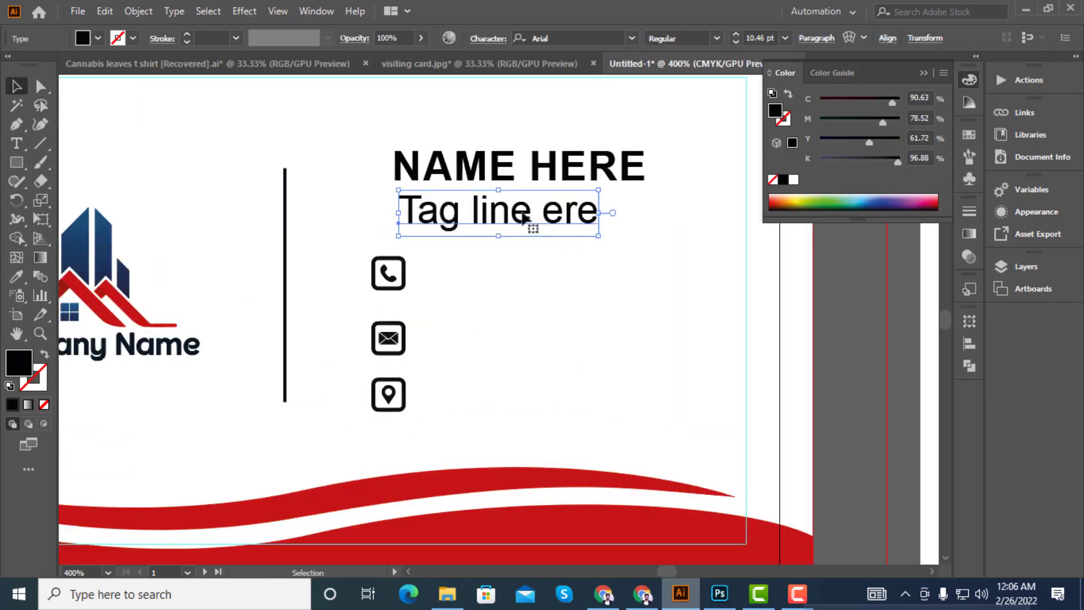
left_click_drag(532, 227, 569, 225)
Insert the missing capital H so the tag line reads "Tag line Here"
double_click(586, 222)
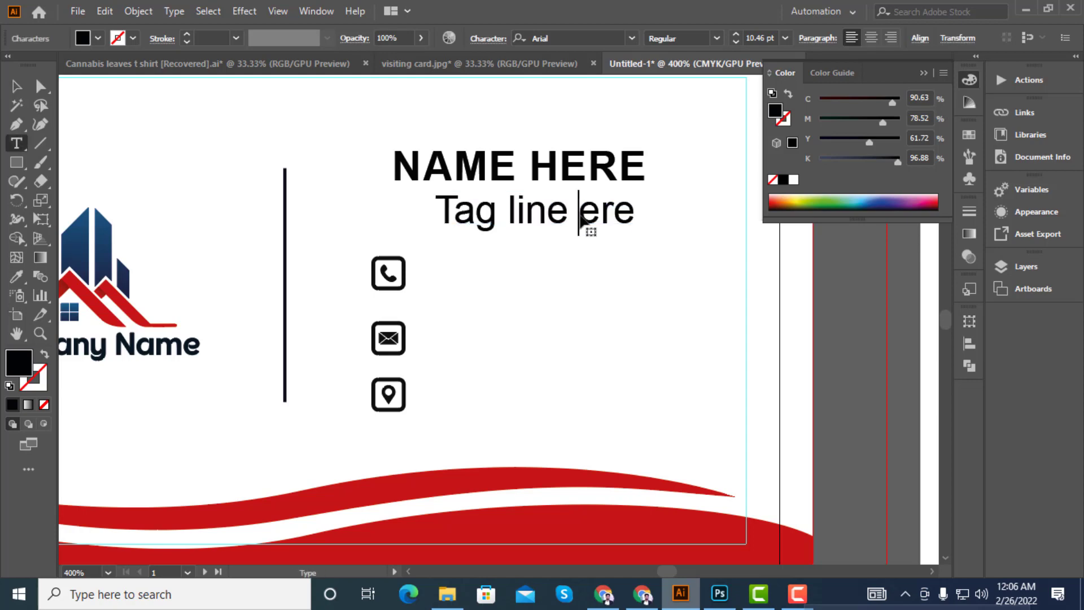
type("H")
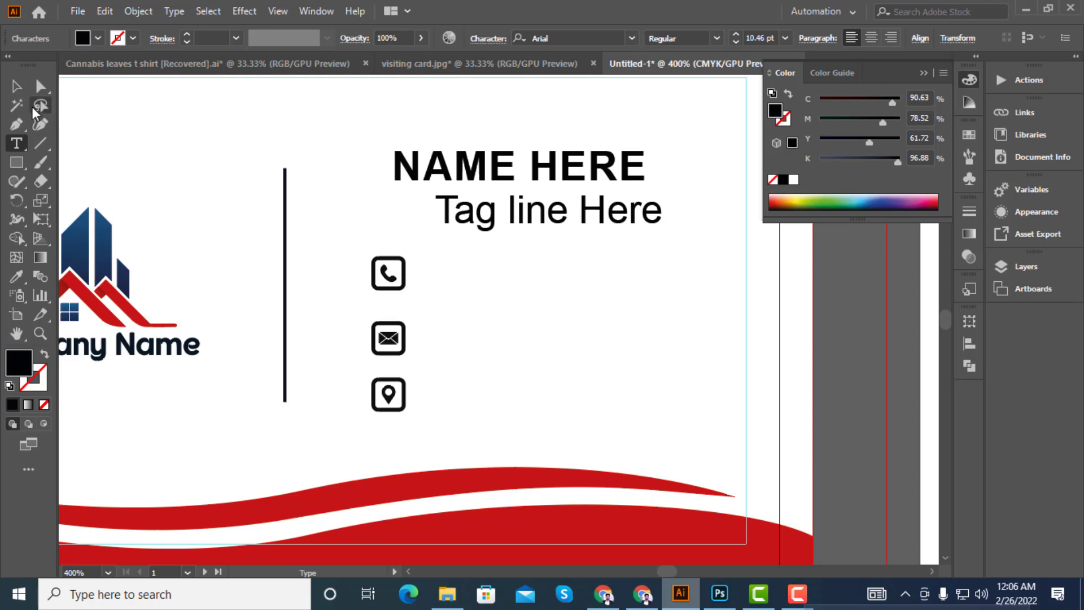
left_click(16, 86)
Set the tag line's font size to 7 pt and move it up closer to NAME HERE
left_click(754, 38)
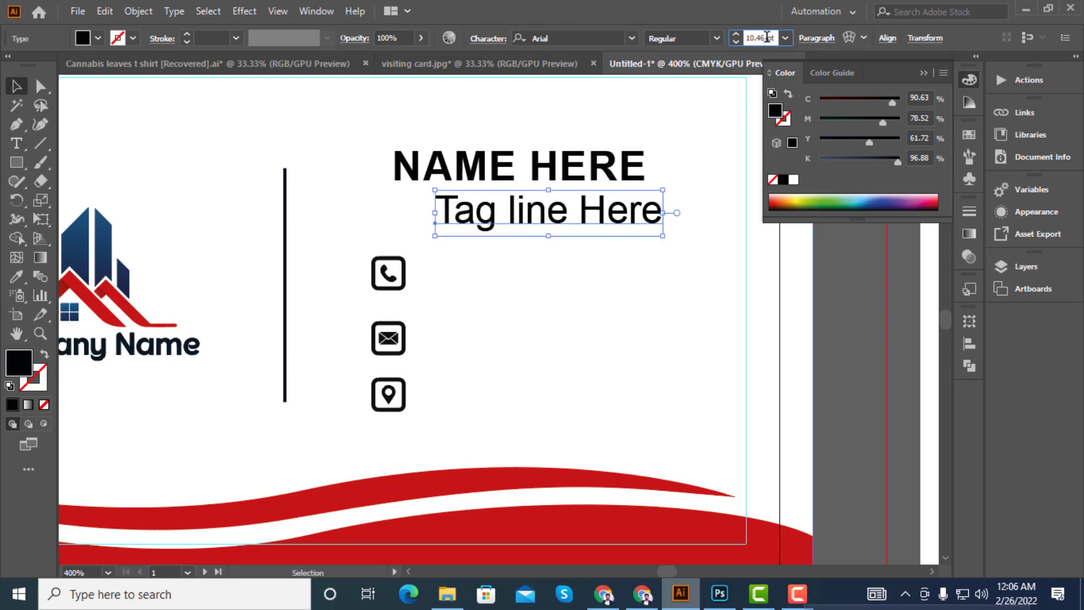
type("7")
key("Return")
left_click(576, 298)
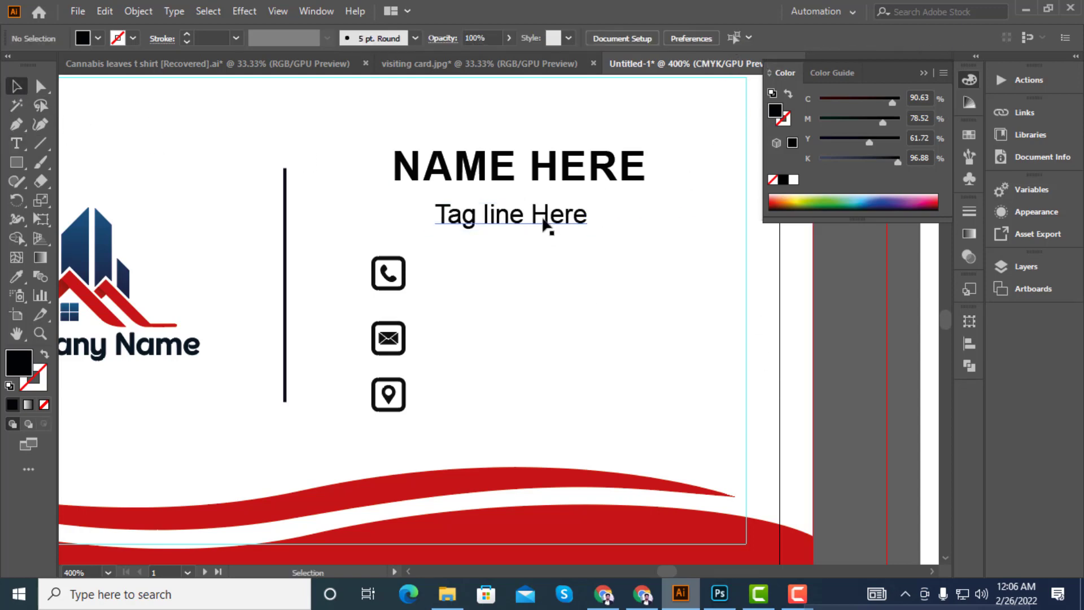
mouse_move(545, 222)
left_mouse_down()
mouse_move(551, 203)
mouse_move(544, 211)
left_mouse_up()
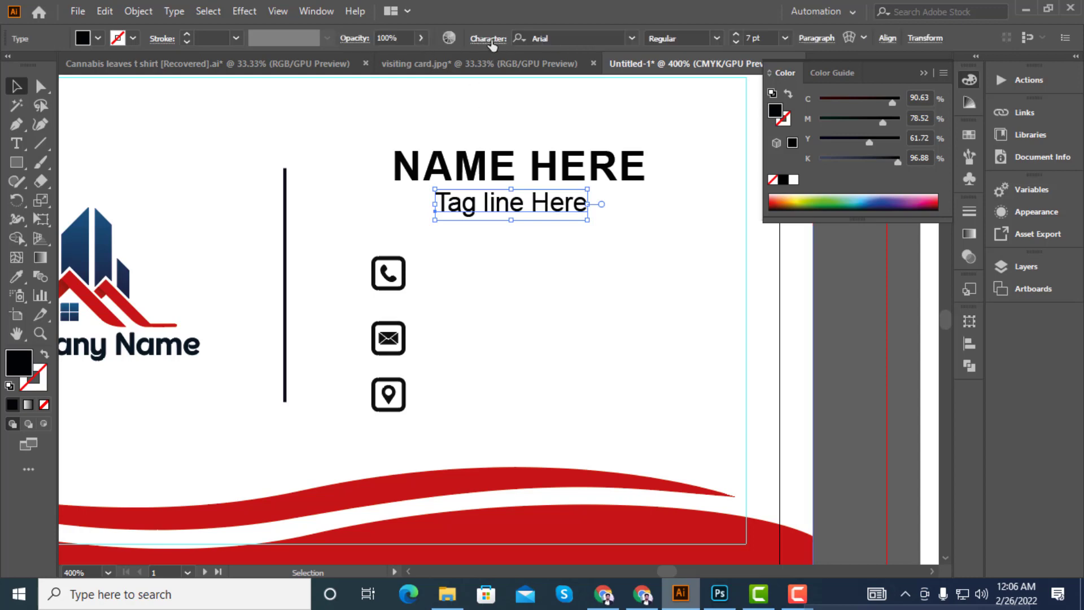
Set the tag line's tracking to 75 and nudge it slightly up toward the name
left_click(490, 43)
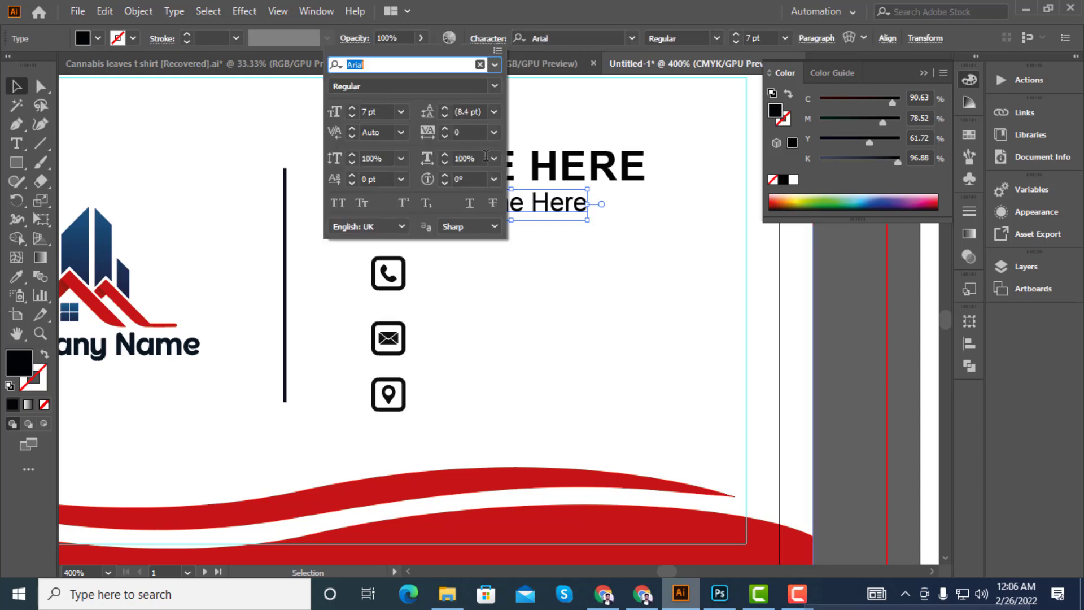
left_click(494, 133)
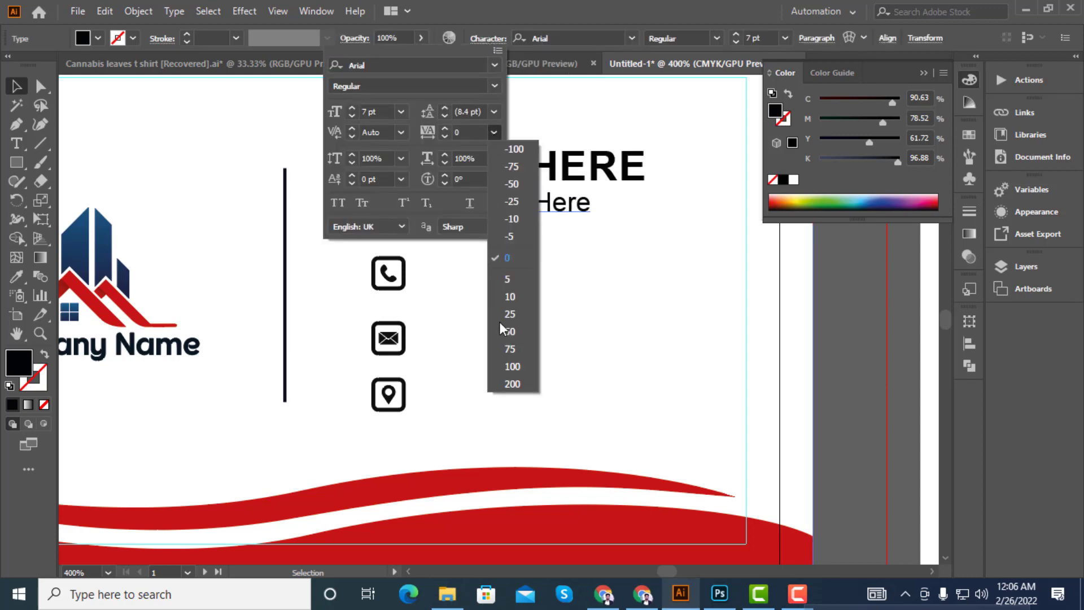
left_click(513, 355)
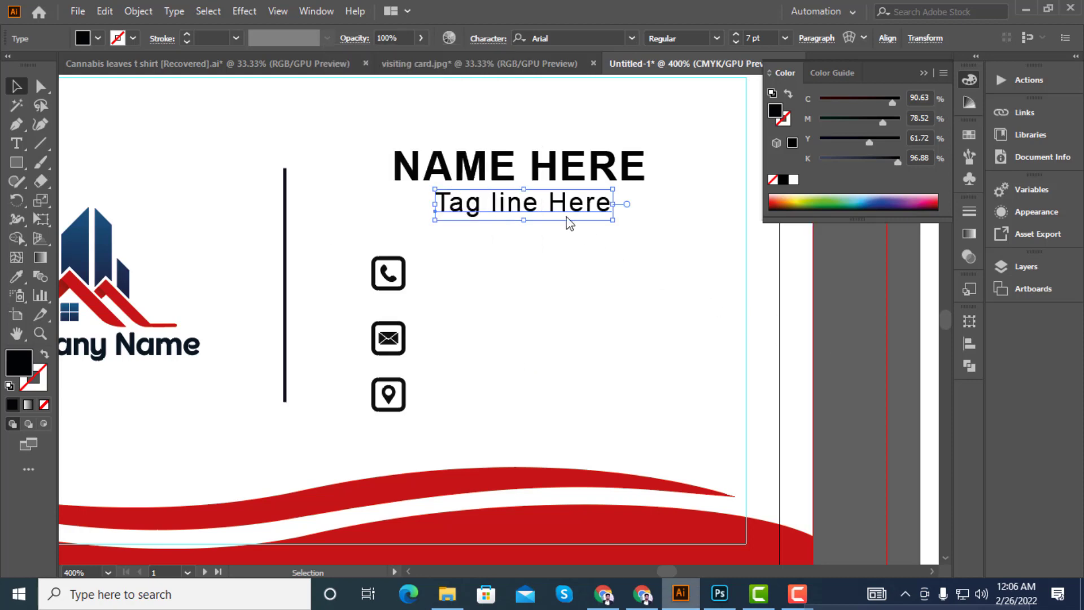
left_click_drag(566, 217, 566, 214)
left_click(834, 343)
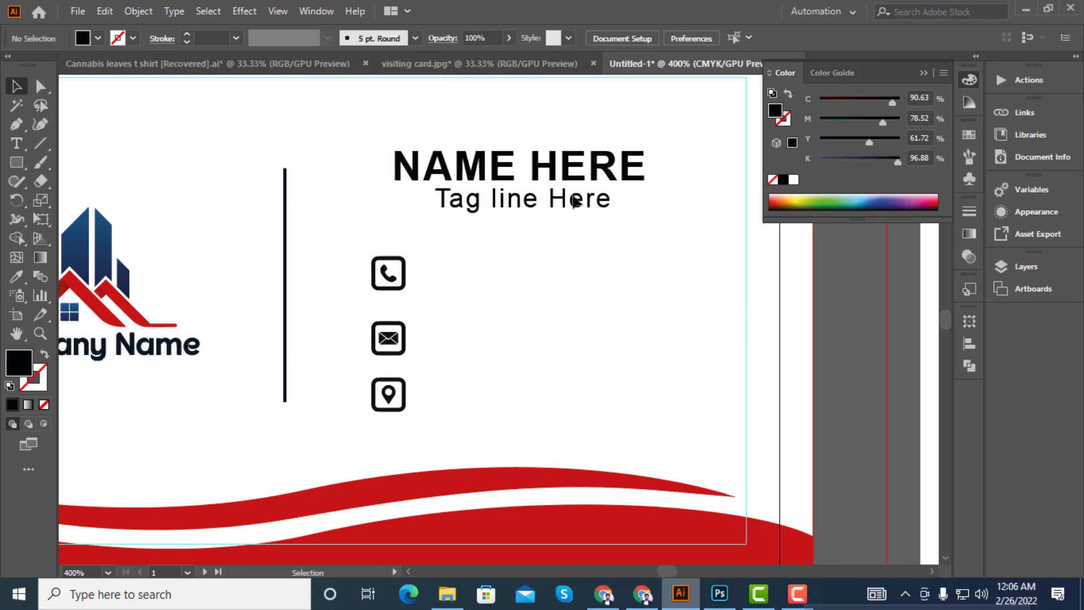
Reduce the NAME HERE text's font size to 9 pt
left_click(565, 155)
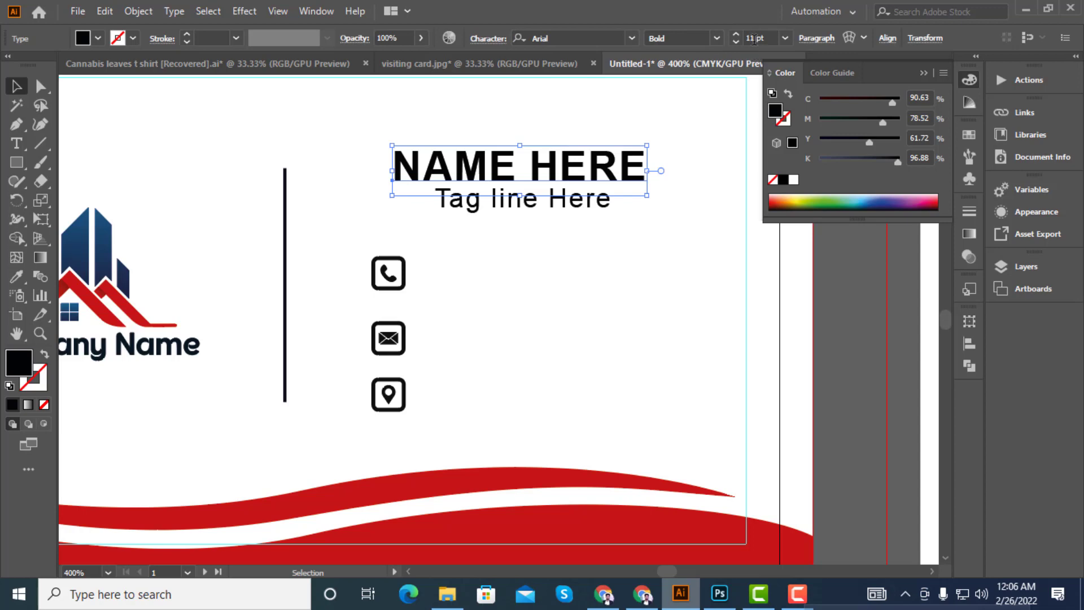
left_click(754, 38)
type("8")
key("Return")
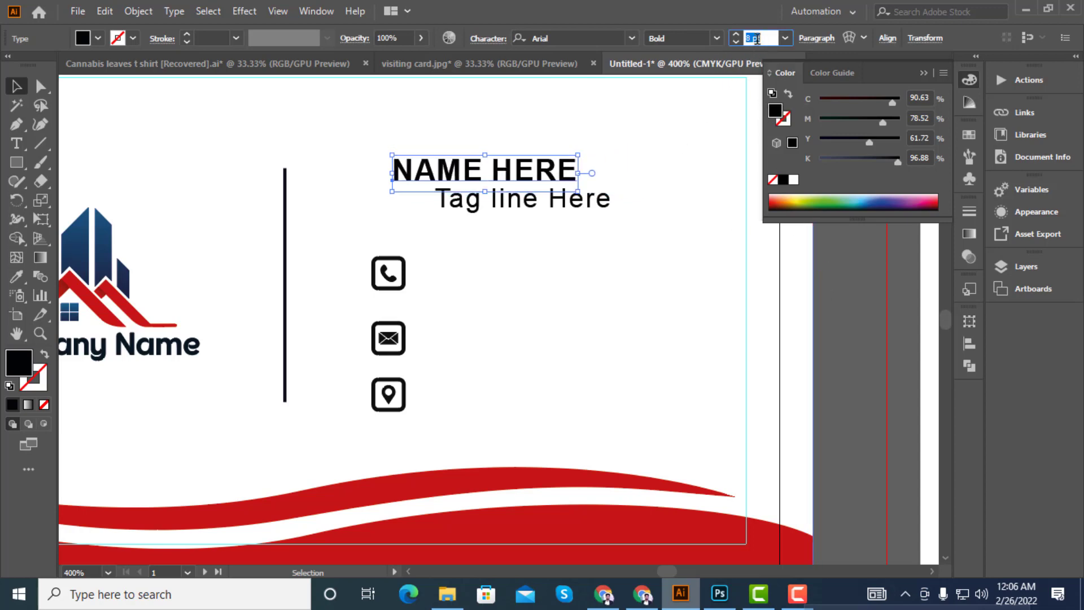
type("9")
key("Return")
left_click(849, 368)
Shift NAME HERE right over the tag line and align the two texts on their horizontal centres
left_click(545, 211)
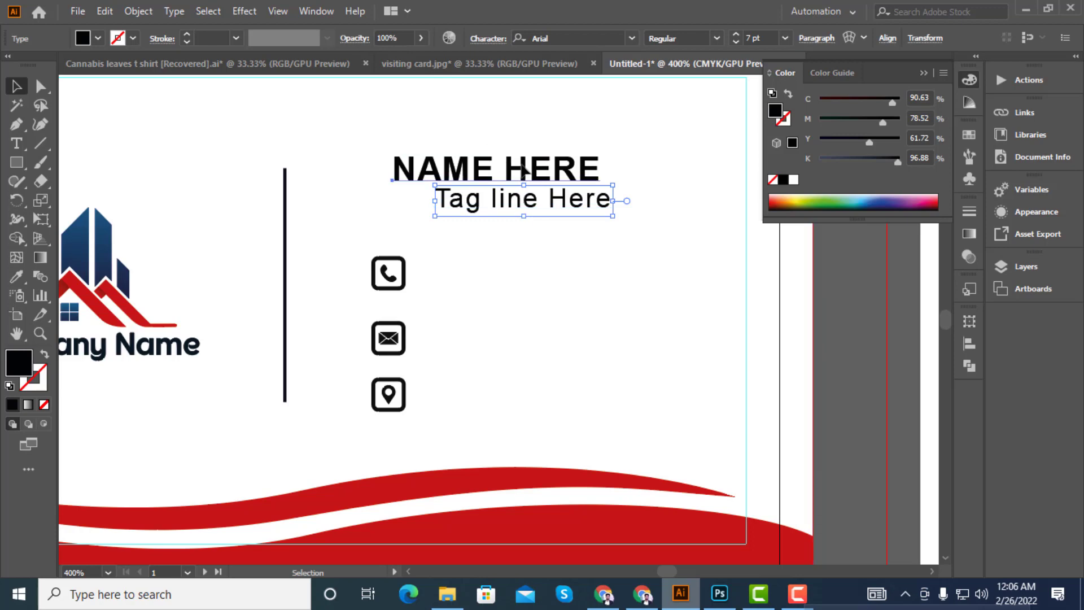
left_click_drag(508, 166, 535, 167)
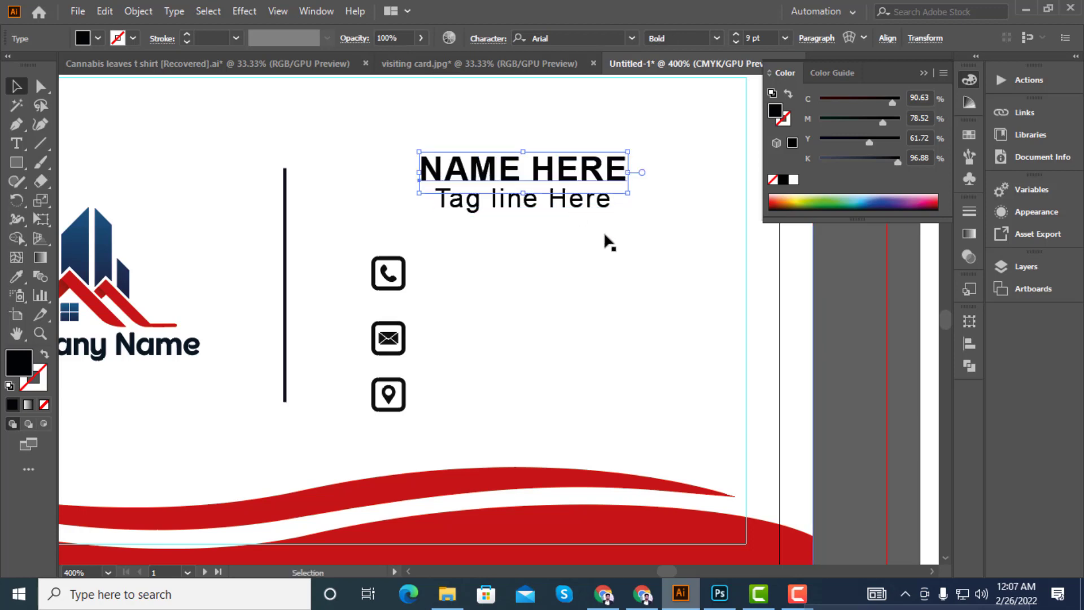
left_click(564, 206, "shift")
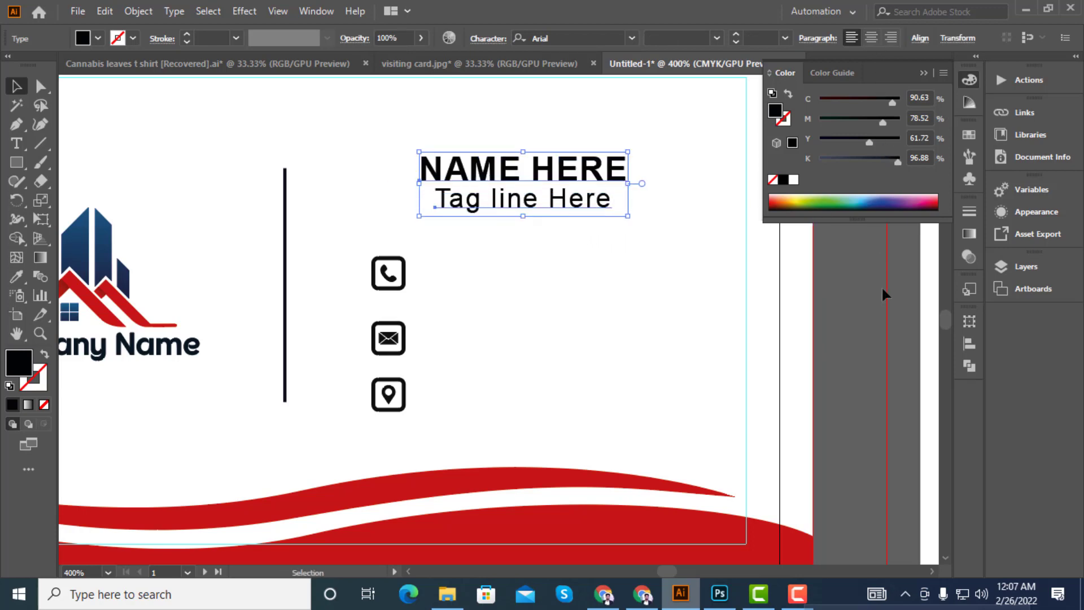
left_click(966, 343)
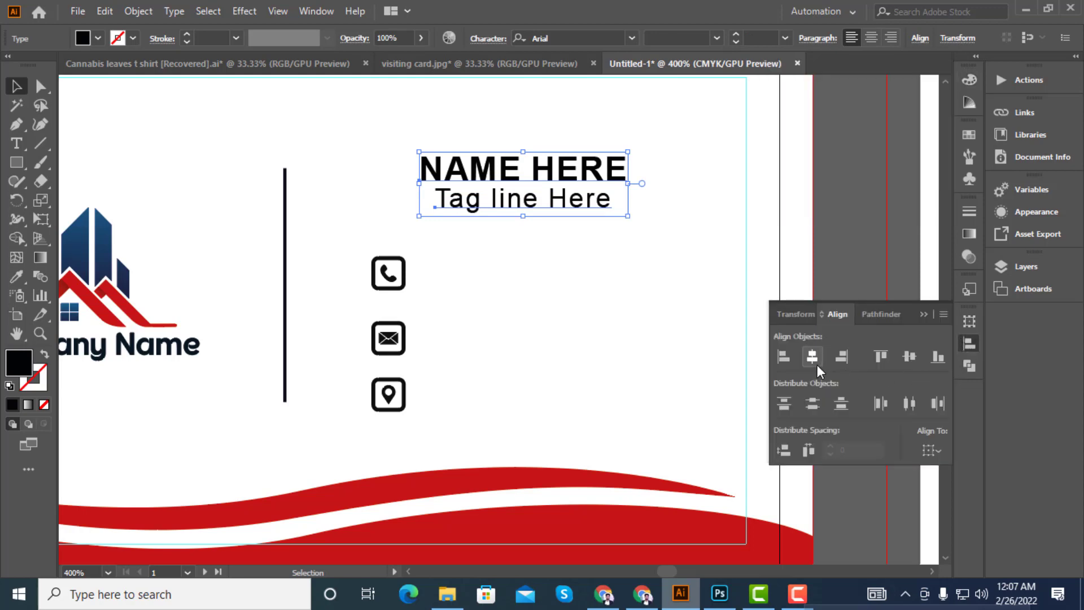
left_click(817, 363)
left_click(838, 243)
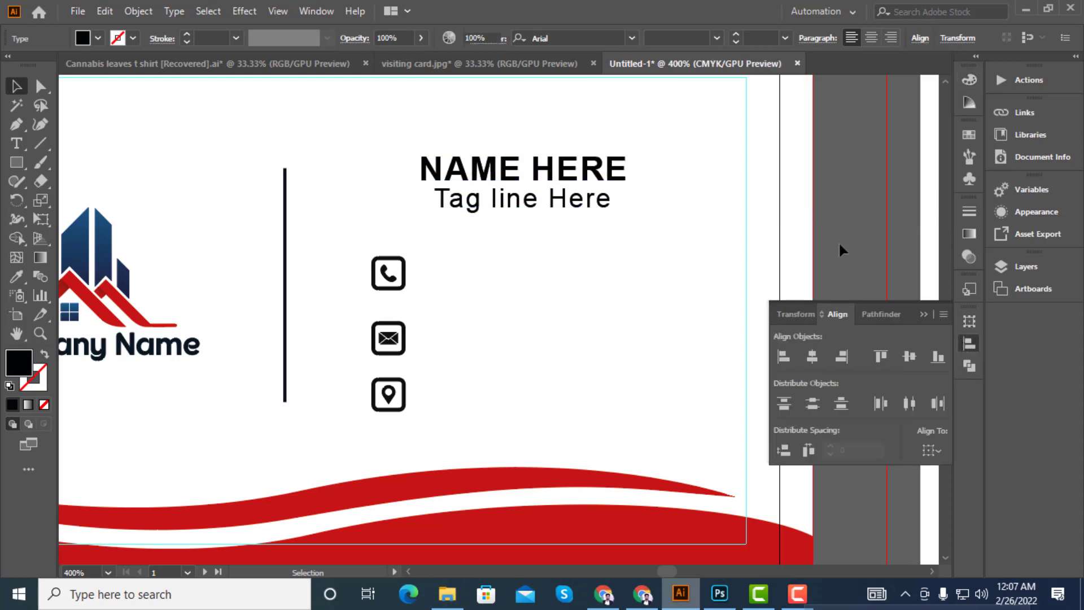
left_click(922, 315)
Add a text line with a placeholder phone number beside the phone icon
left_click(20, 144)
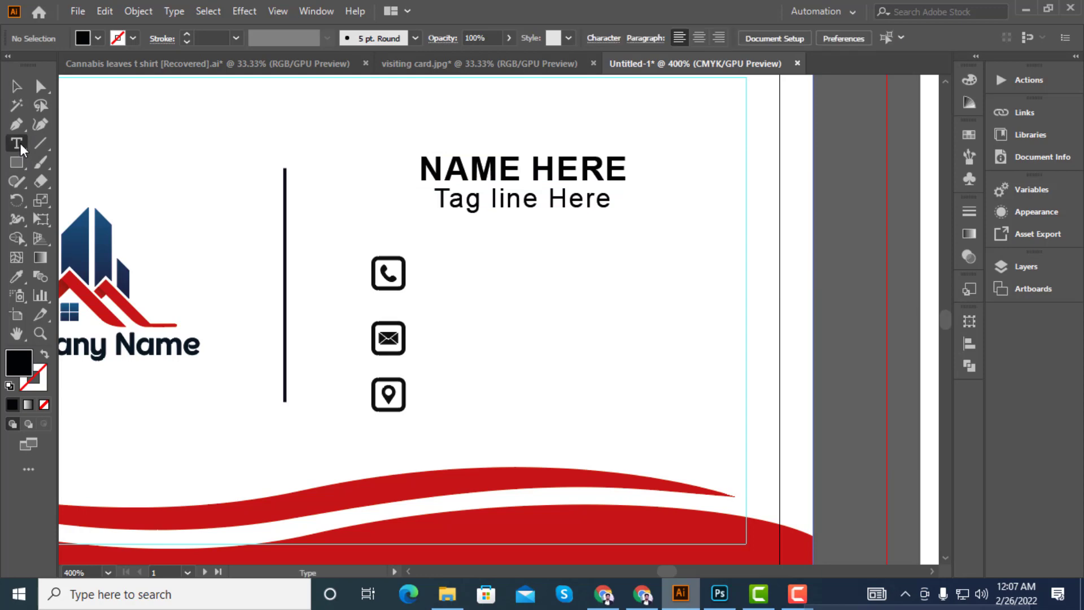
left_click(451, 276)
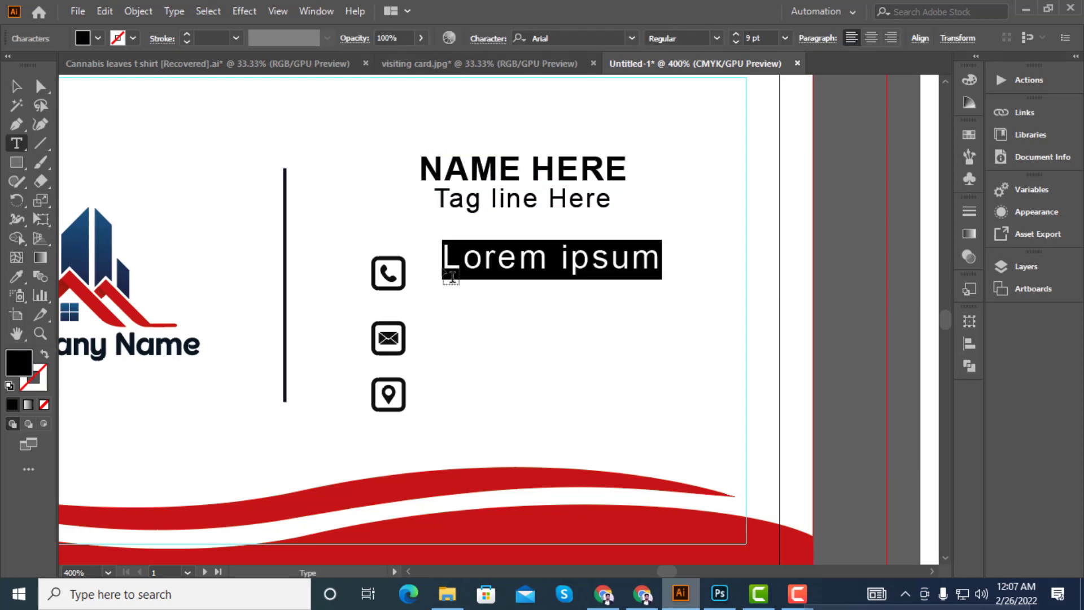
type("+")
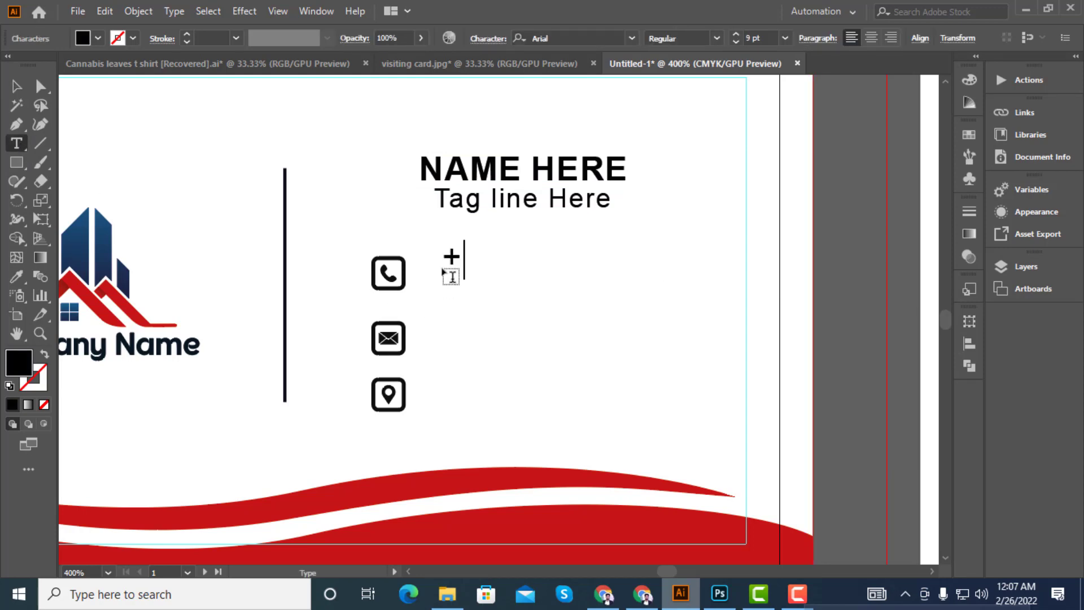
type("1333")
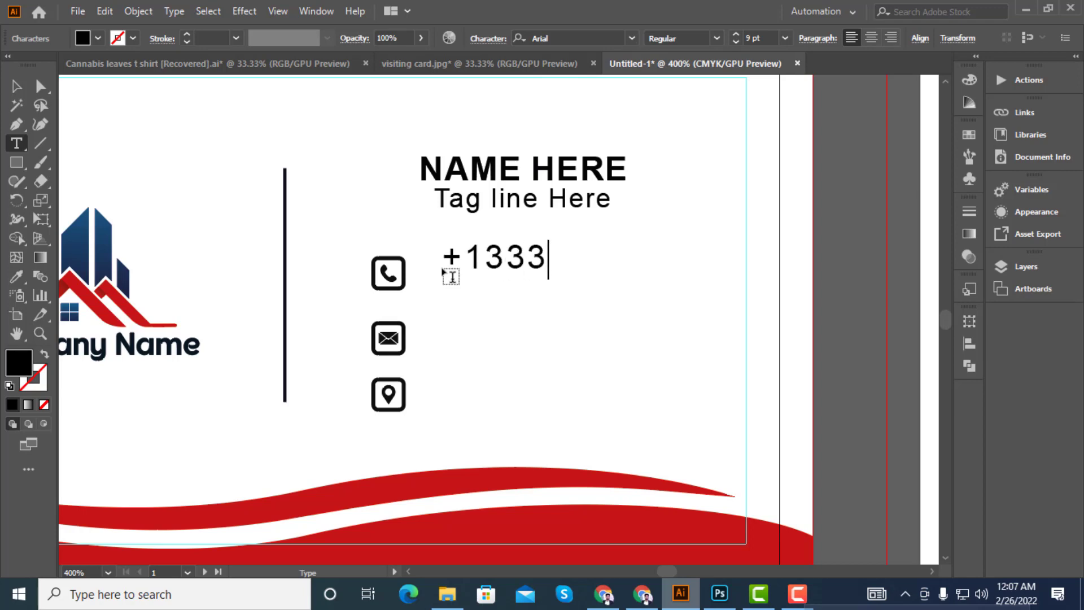
key("BackSpace")
key("BackSpace")
key("BackSpace")
key("BackSpace")
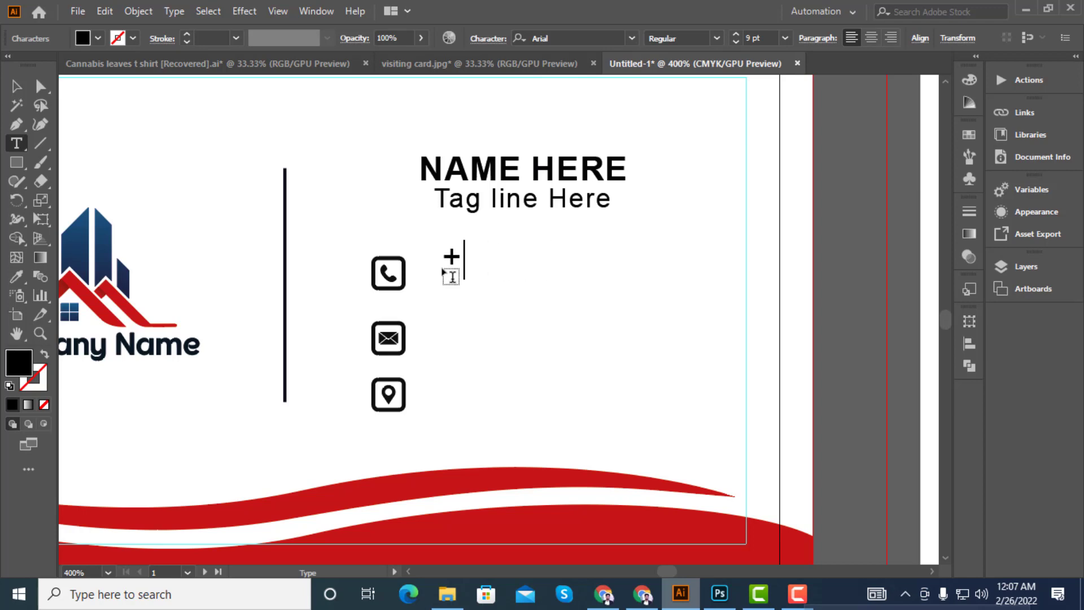
type("1999")
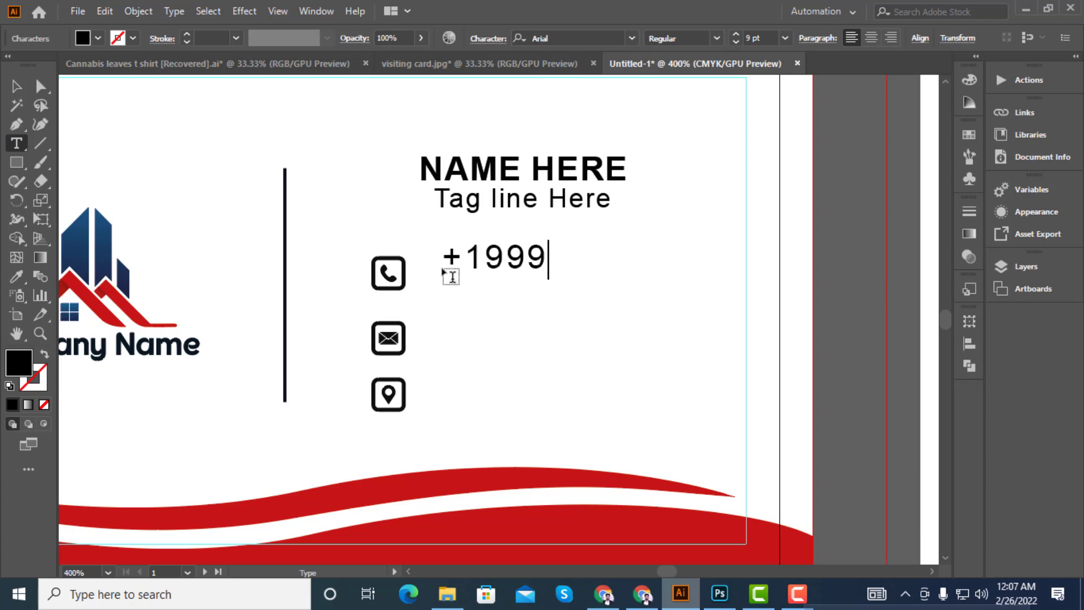
type("00000")
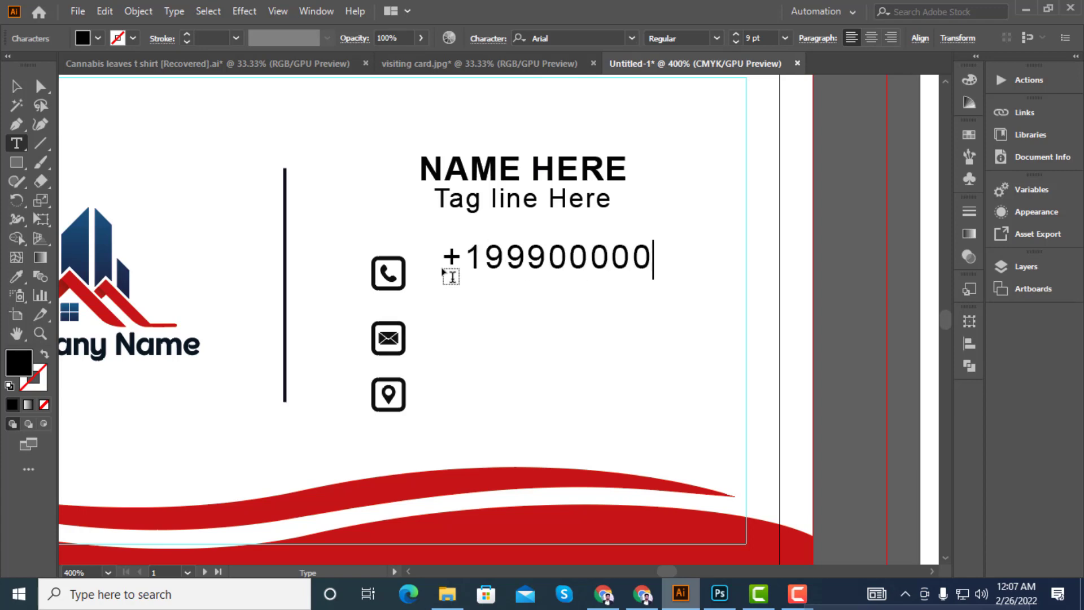
left_click(16, 86)
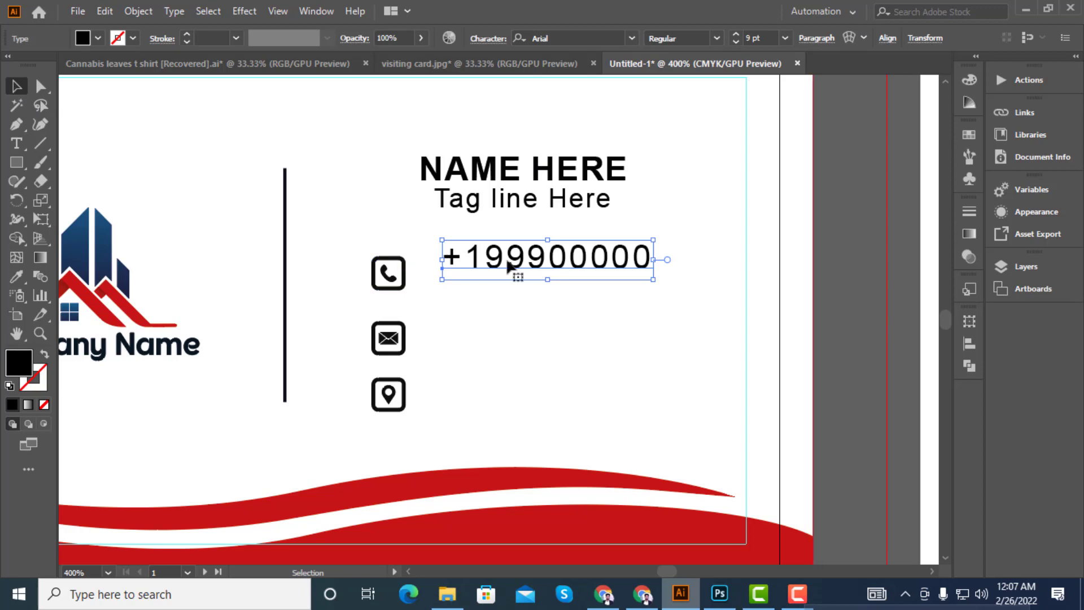
Set the phone number's font size to 8 pt and position it level with the phone icon
left_click_drag(509, 265, 500, 278)
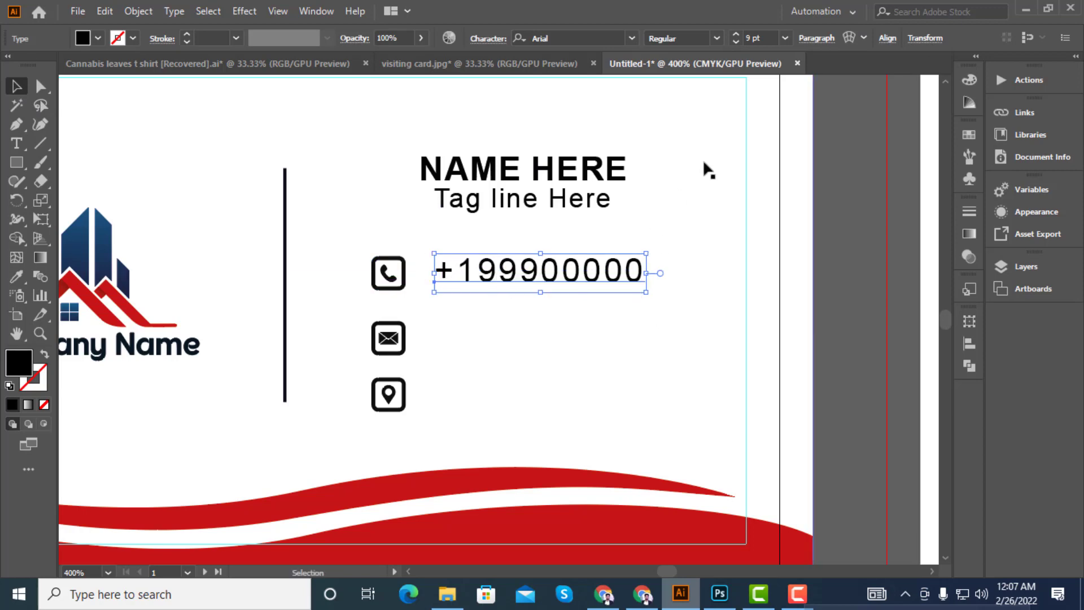
left_click(768, 35)
key("Down")
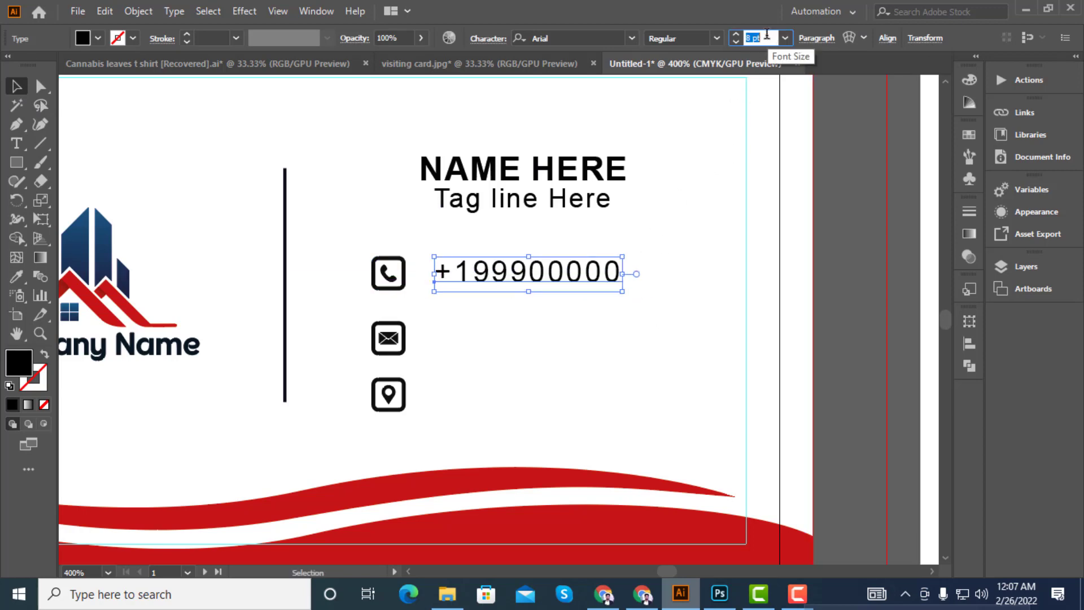
left_click(532, 296)
left_click(527, 276)
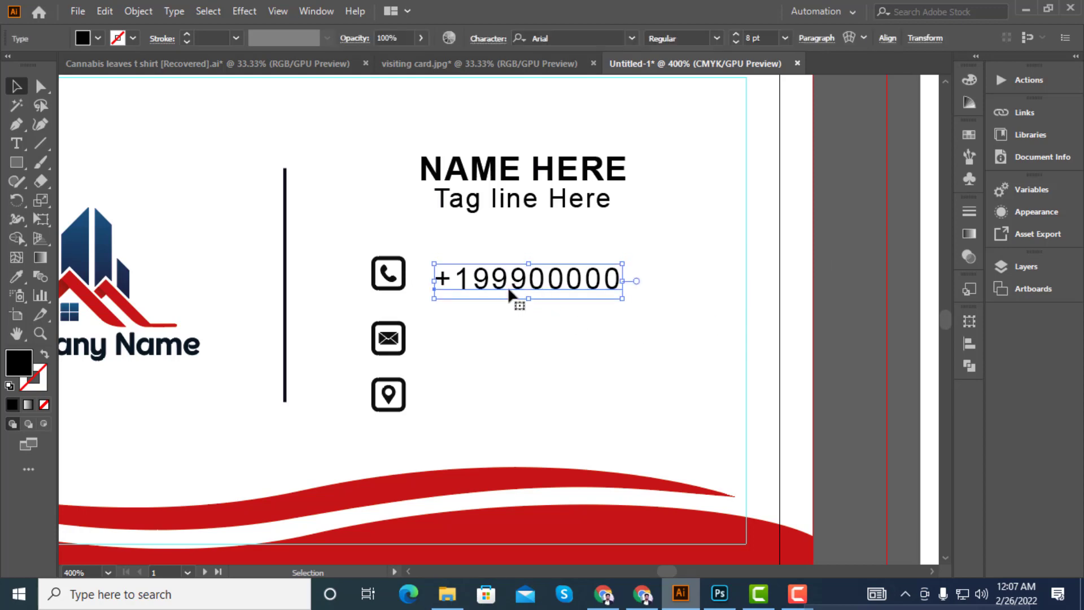
Add a text line with a placeholder e-mail address beside the envelope icon
key("Down")
key("t")
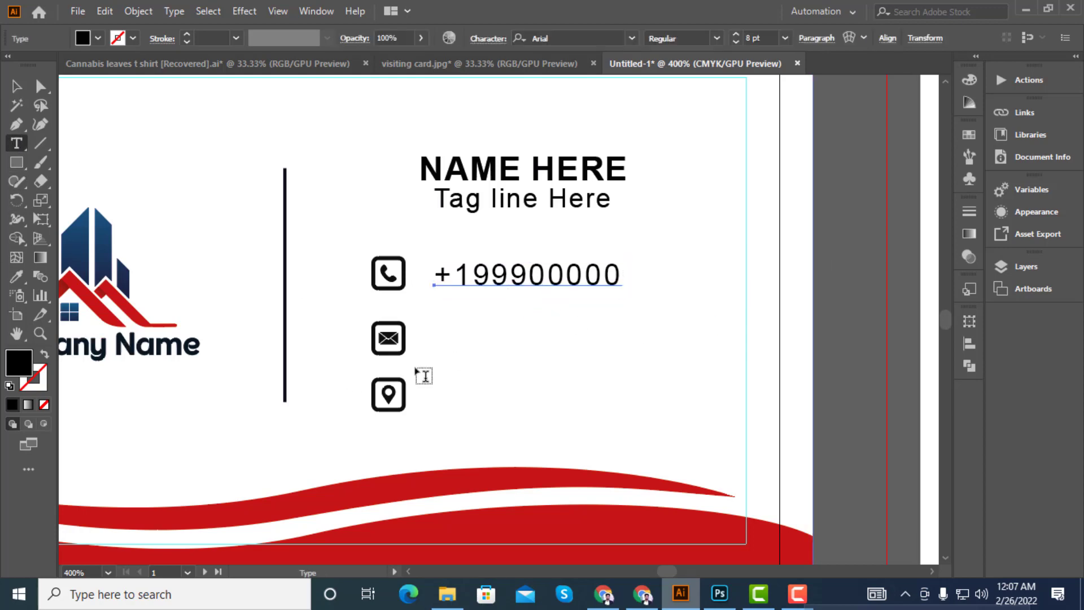
left_click(449, 342)
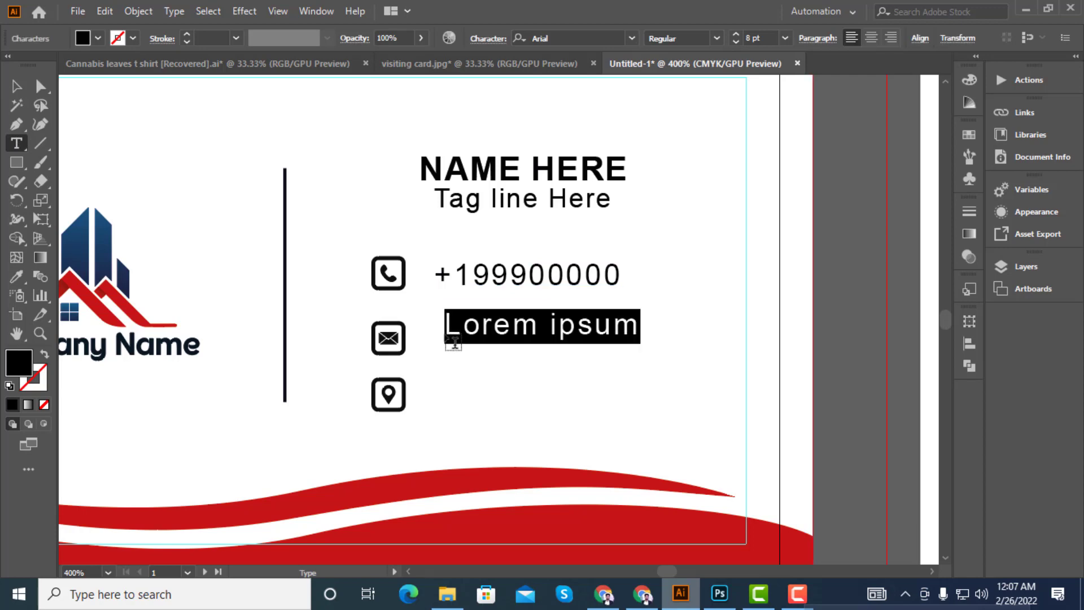
type("E")
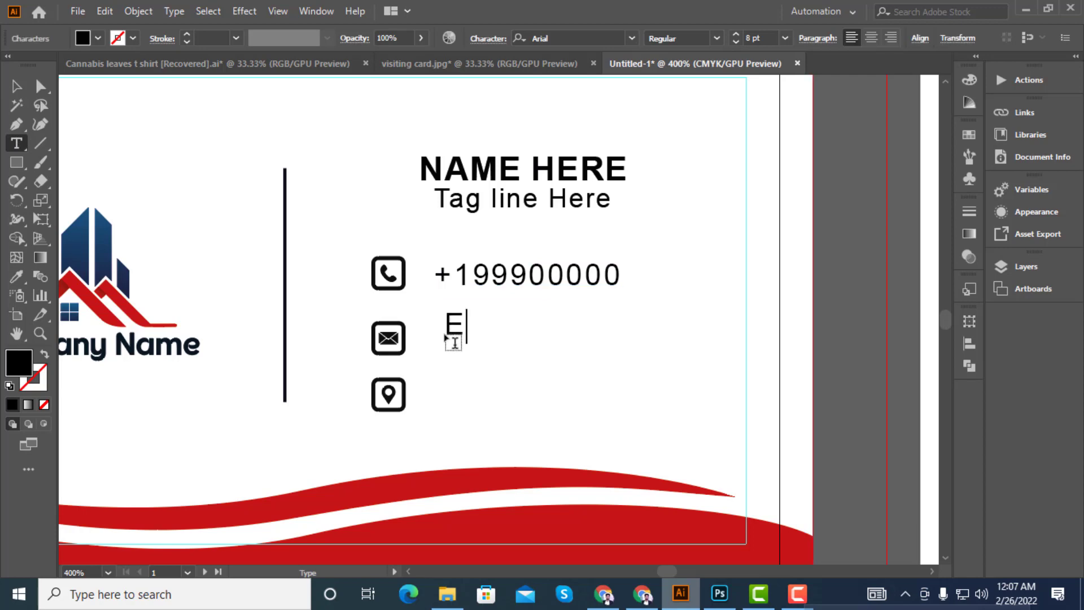
type("mai")
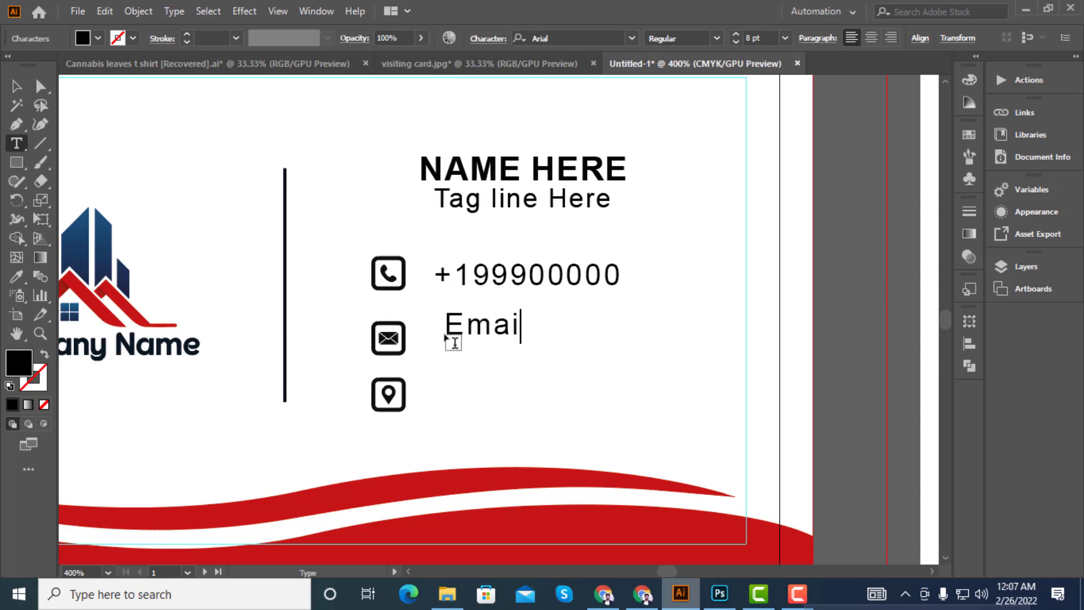
type("l@")
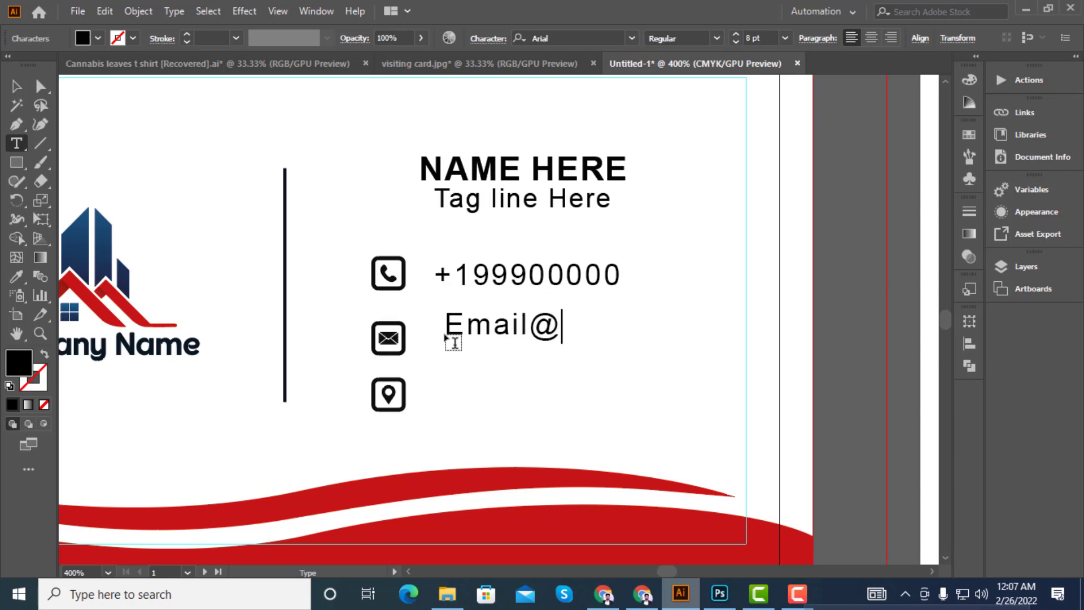
type("her")
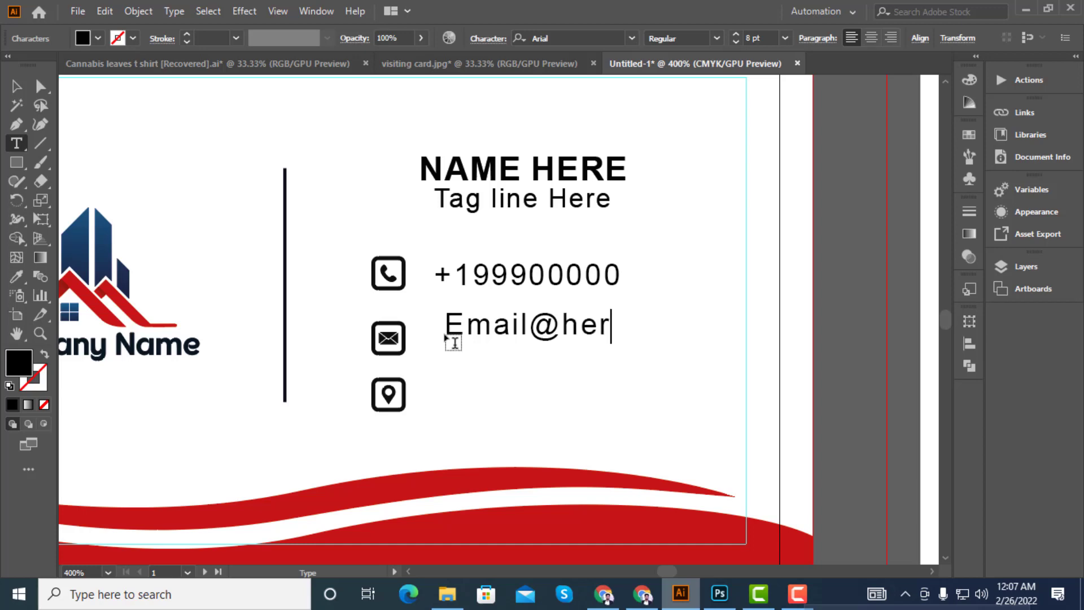
type("e.com")
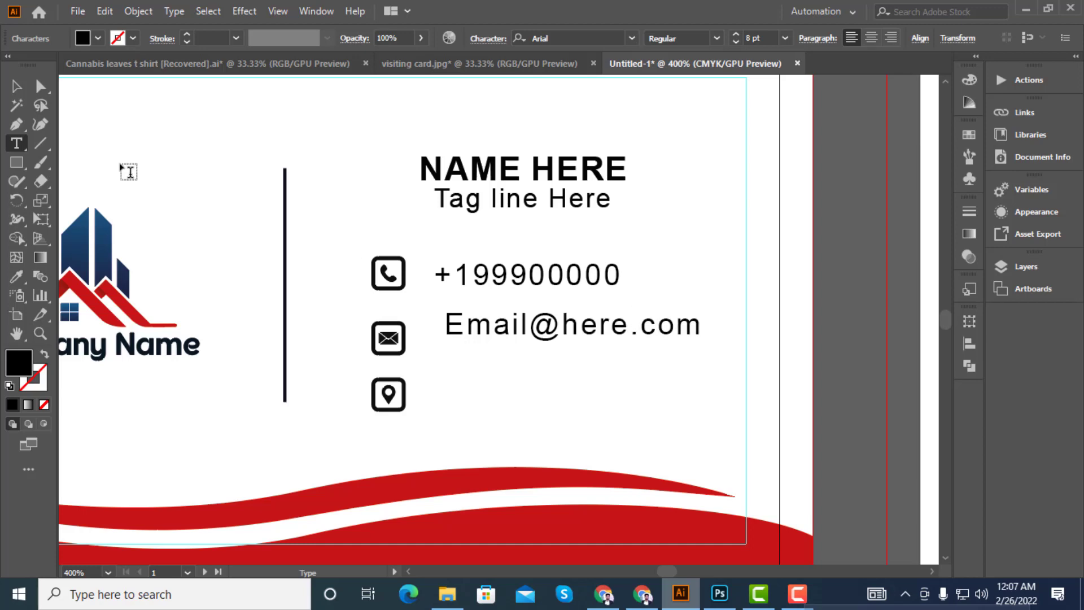
left_click(16, 87)
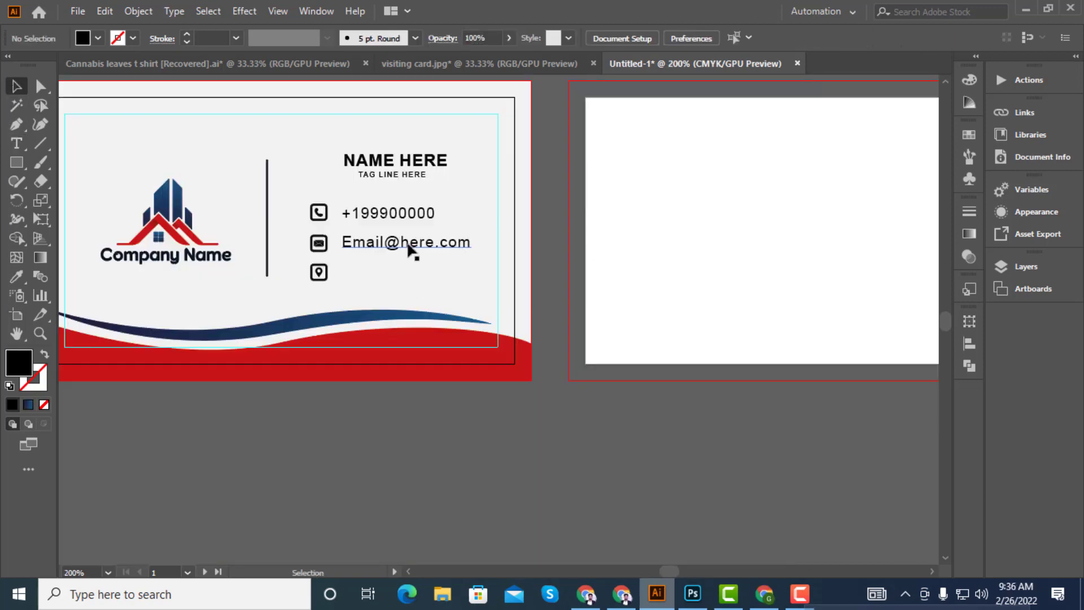
Duplicate the e-mail line beside the location icon and replace the copy's text with a placeholder address
left_click(411, 248)
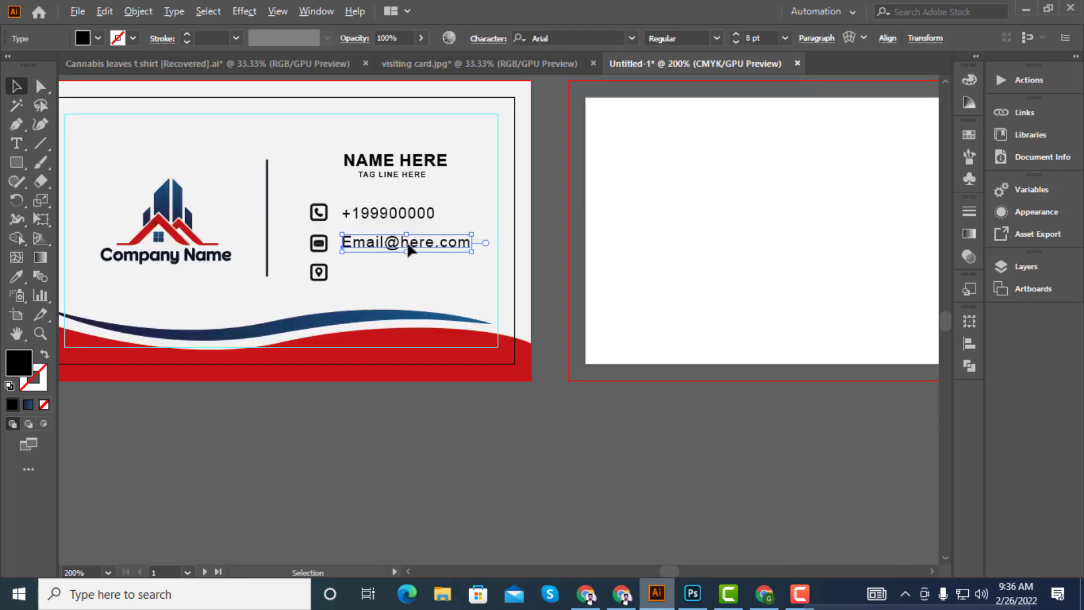
left_click_drag(409, 249, 412, 285)
left_click_drag(411, 279, 412, 276)
double_click(452, 273)
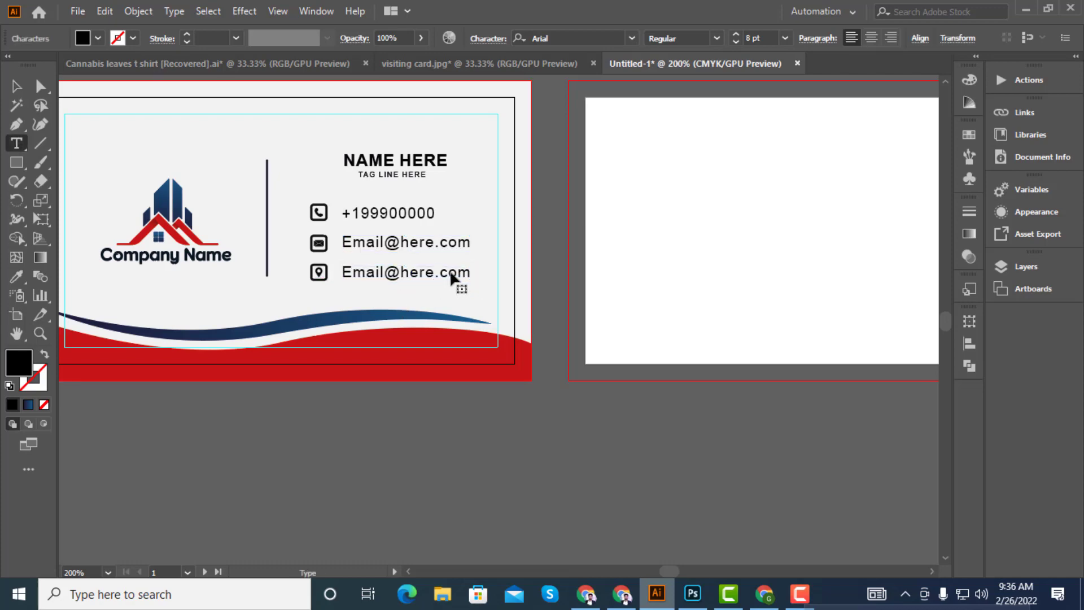
left_click_drag(473, 272, 343, 275)
key("BackSpace")
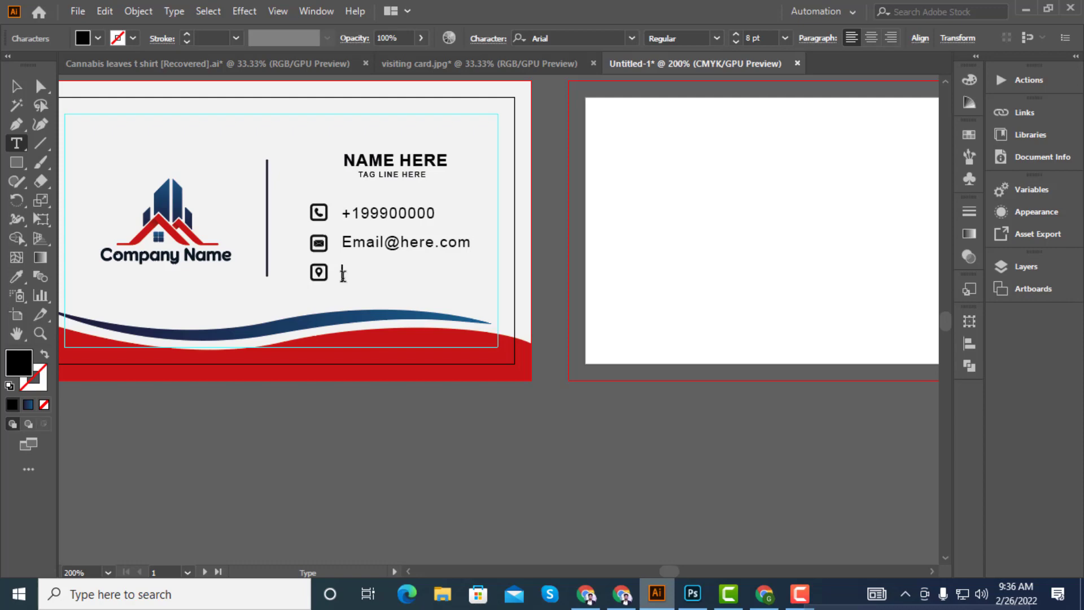
type("ADDRESS HERE 55.44")
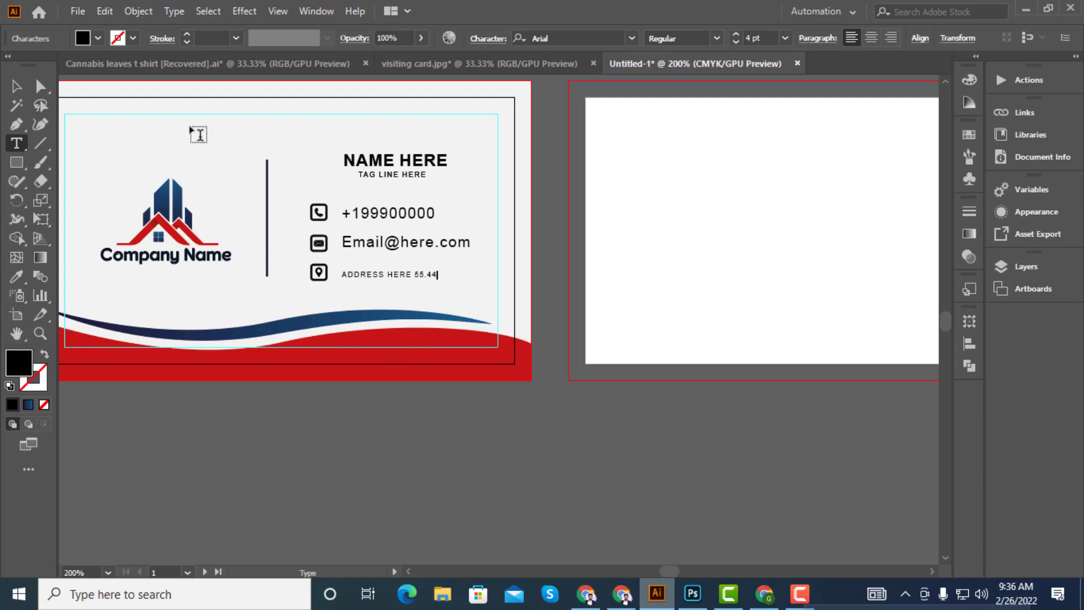
Match the address line's text style to the e-mail line with the Eyedropper tool
left_click(12, 88)
left_click(16, 276)
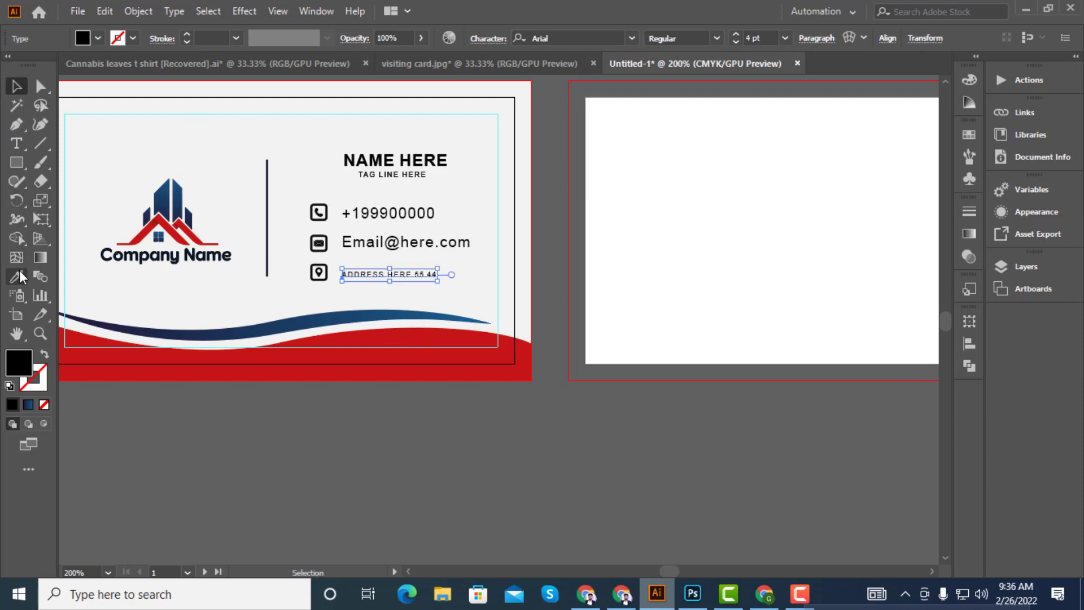
left_click(386, 240)
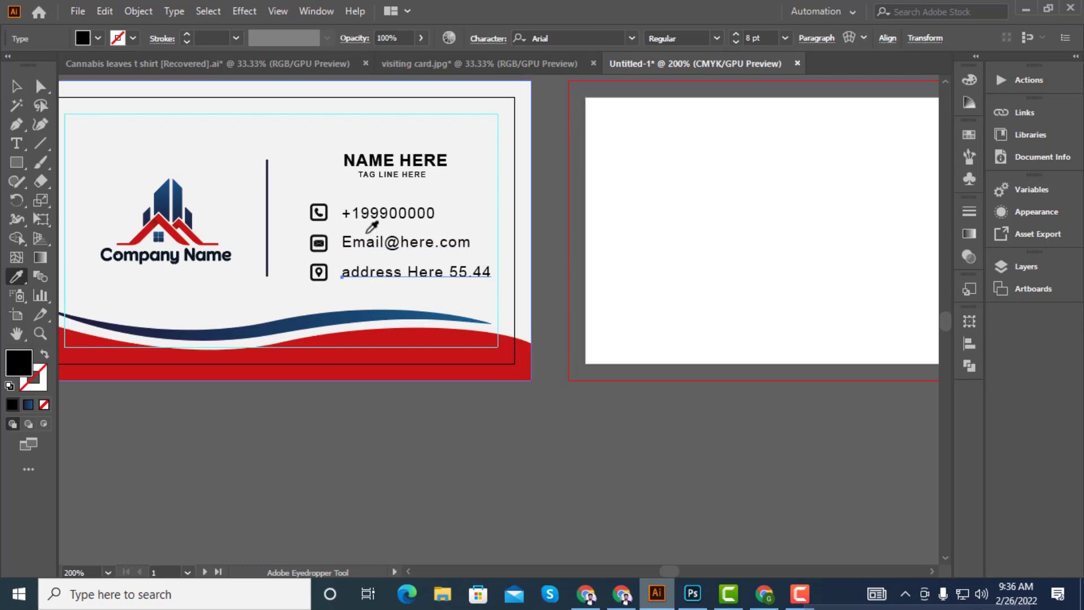
left_click(15, 84)
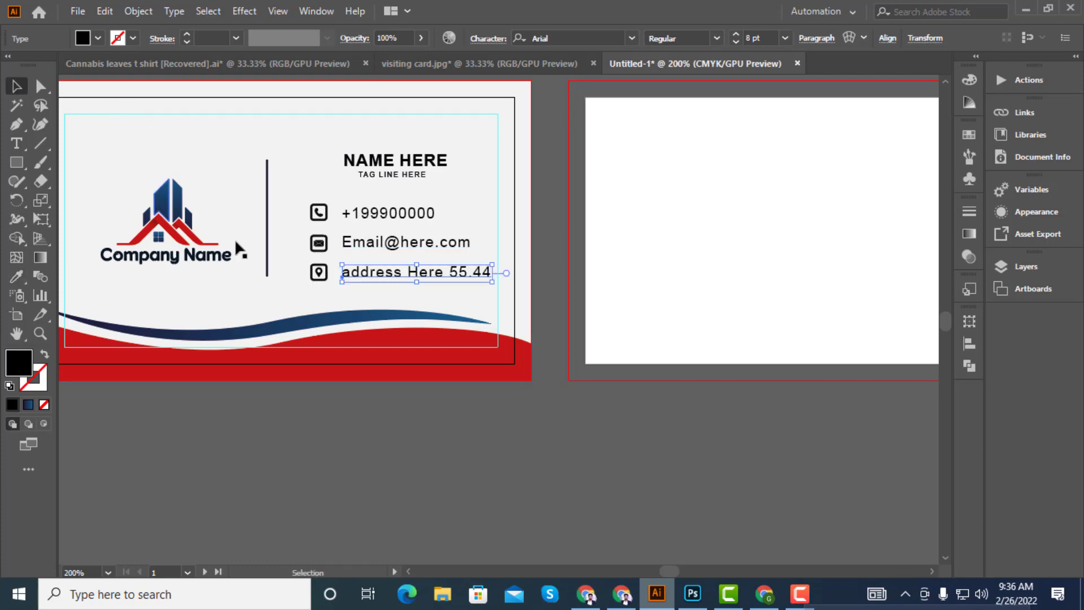
left_click(474, 494)
left_click(443, 275)
key("Left")
key("Left")
key("Left")
key("Right")
key("Right")
key("Right")
Delete both spaces from the placeholder address line to shorten it
key("t")
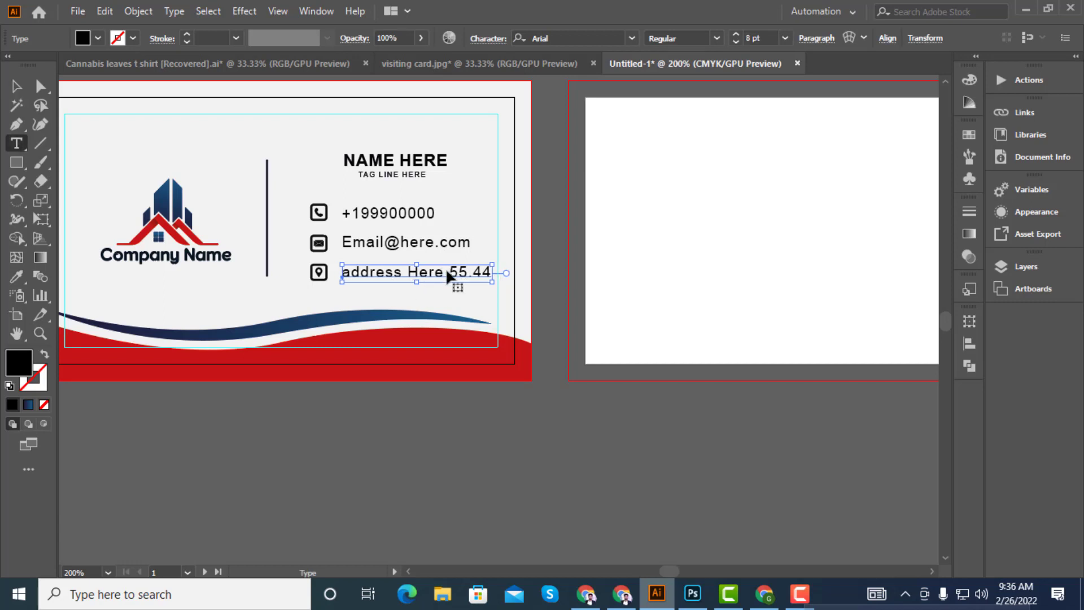
left_click(450, 271)
key("BackSpace")
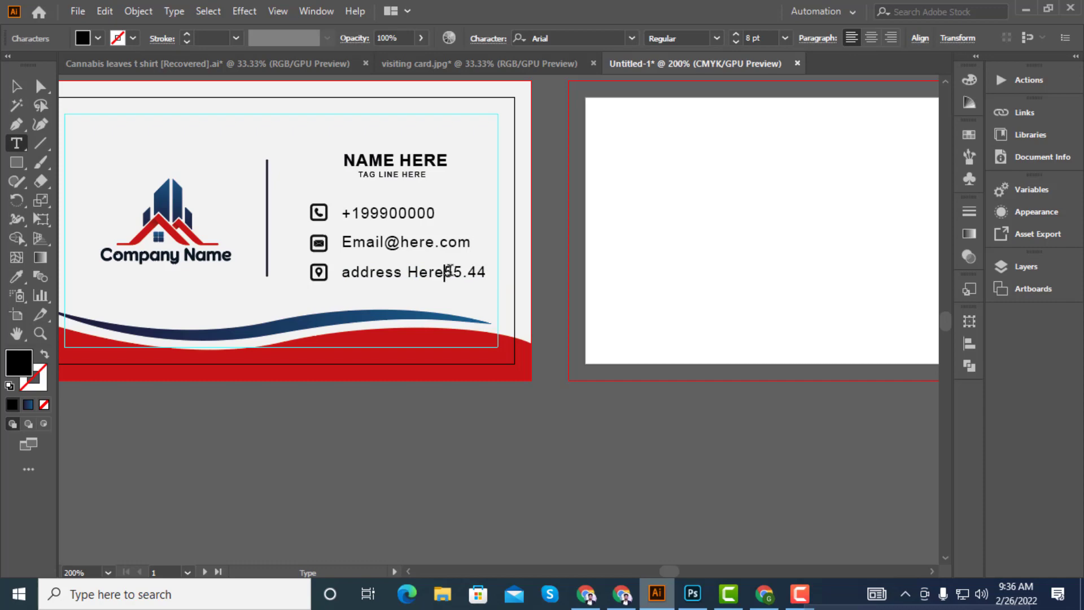
left_click(406, 273)
key("BackSpace")
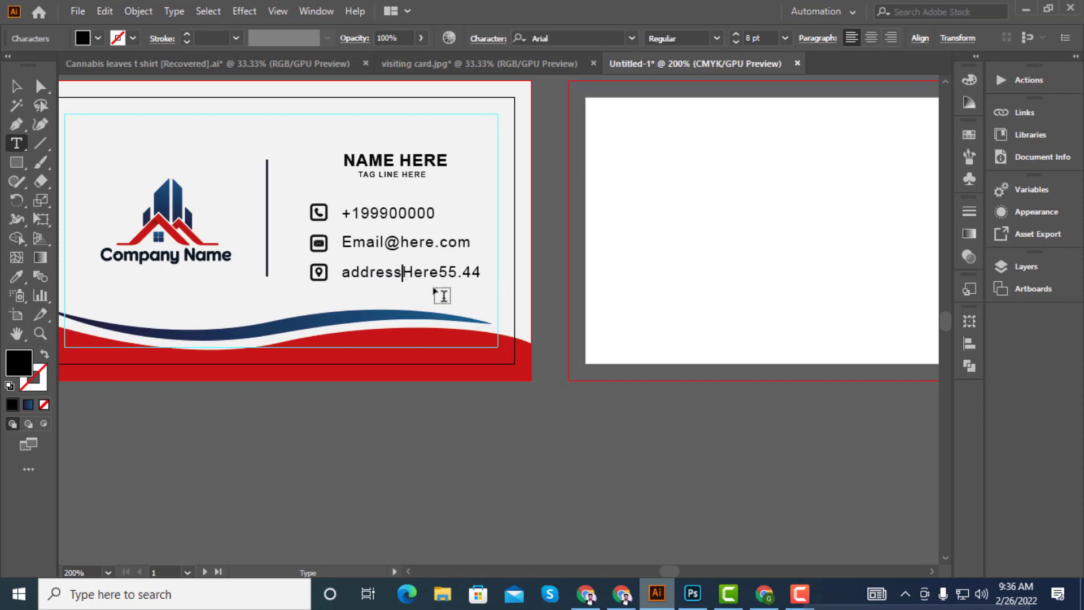
left_click(21, 90)
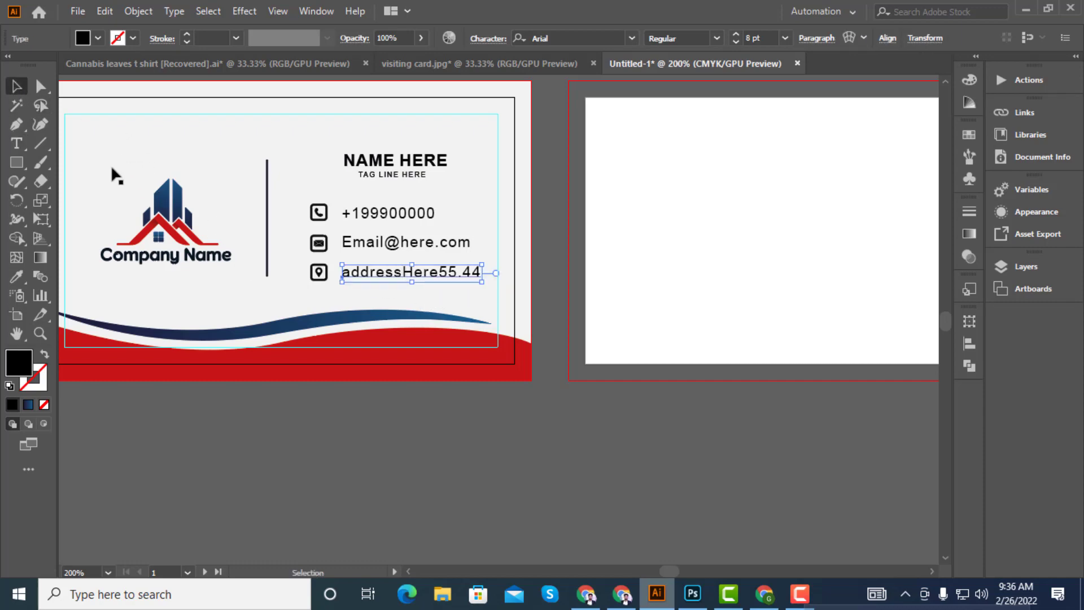
left_click(435, 461)
left_click(371, 249)
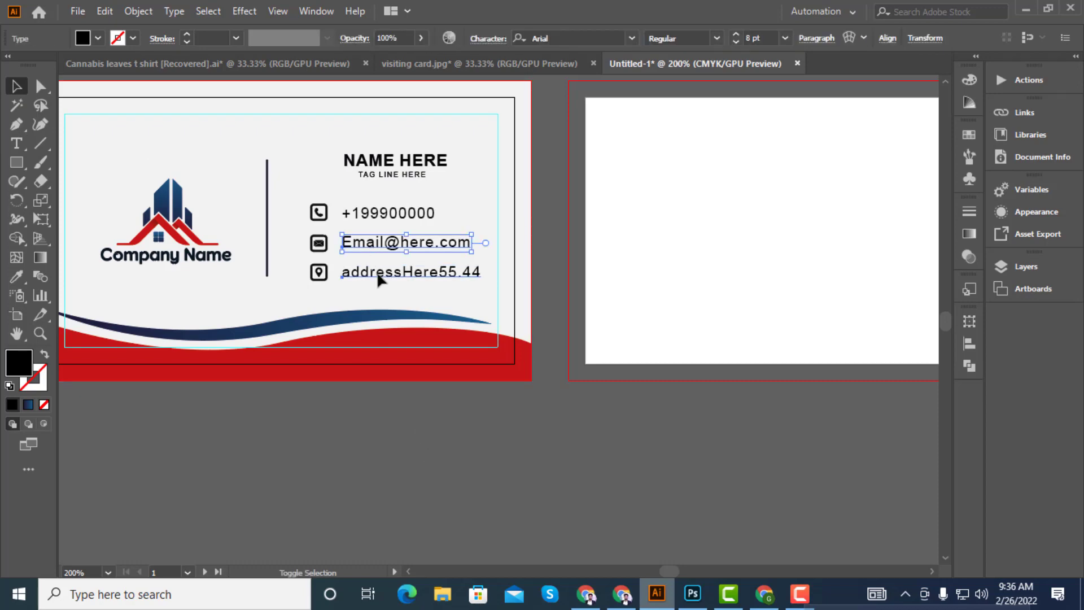
left_click(379, 276, "shift")
left_click(975, 349)
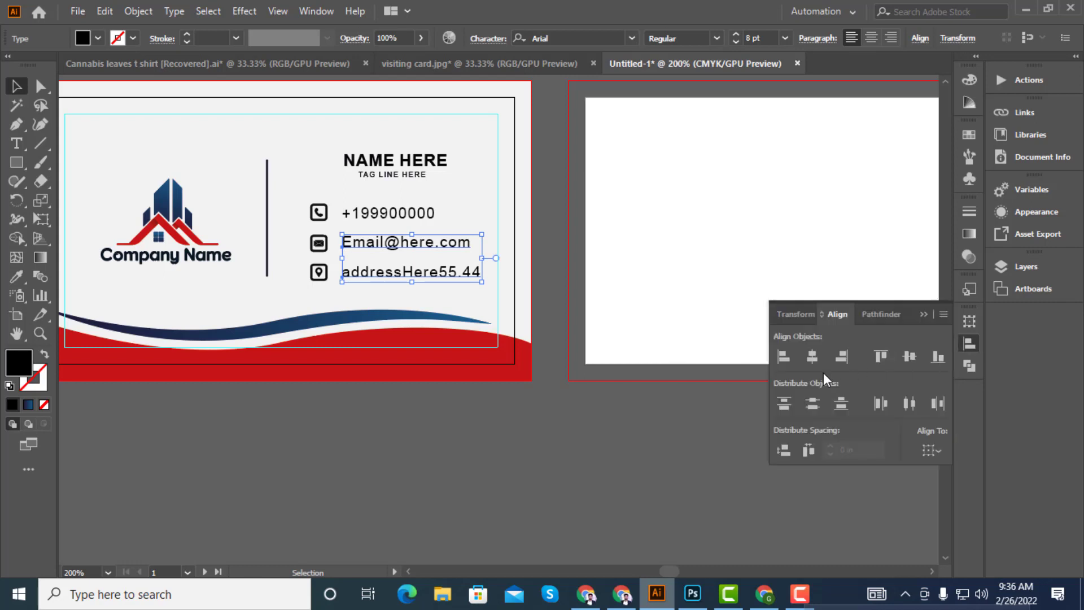
left_click(600, 375)
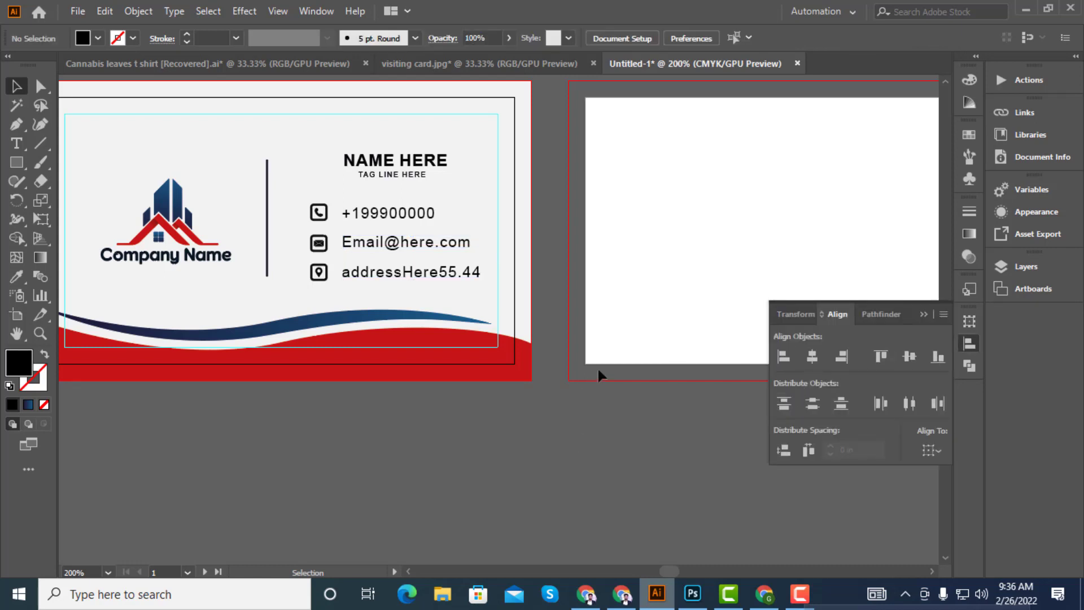
Delete the stray small address text lying outside the front card's upper-left corner
scroll(435, 274, "down", 1)
scroll(559, 294, "down", 1)
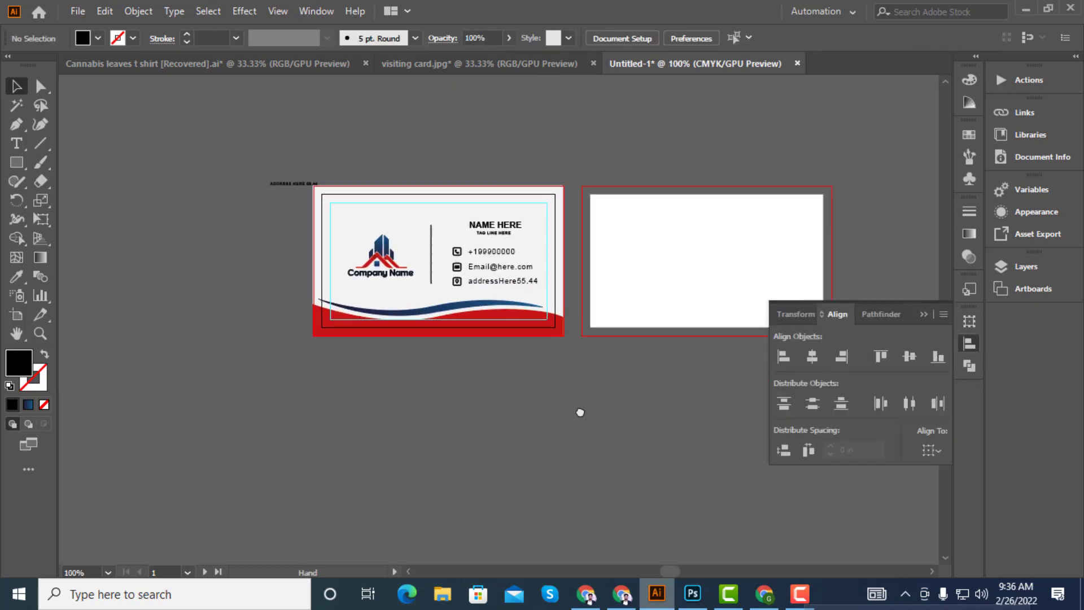
left_click(920, 317)
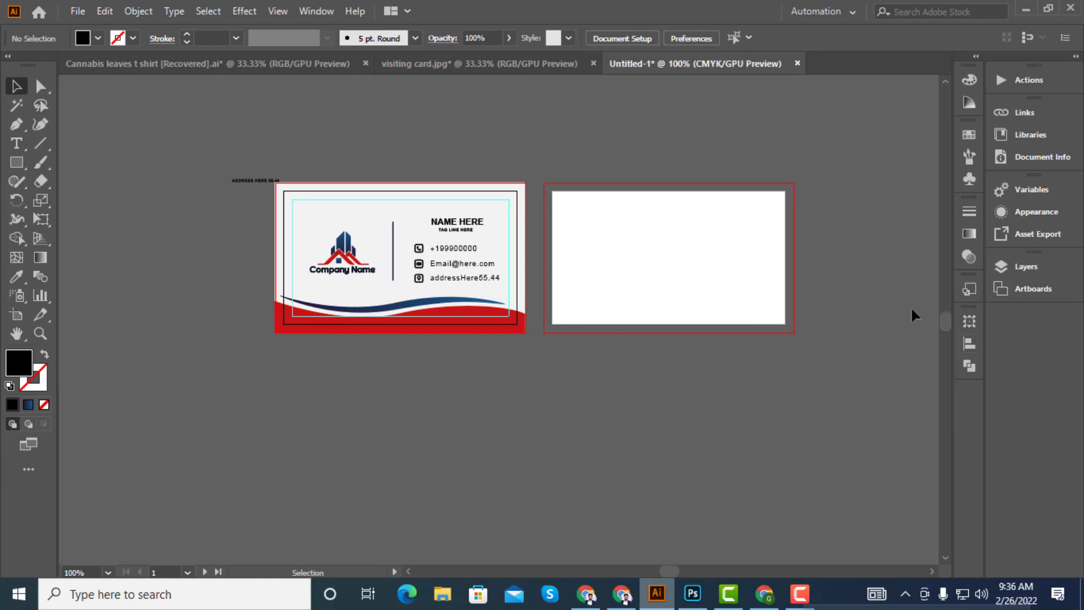
scroll(367, 243, "up", 1)
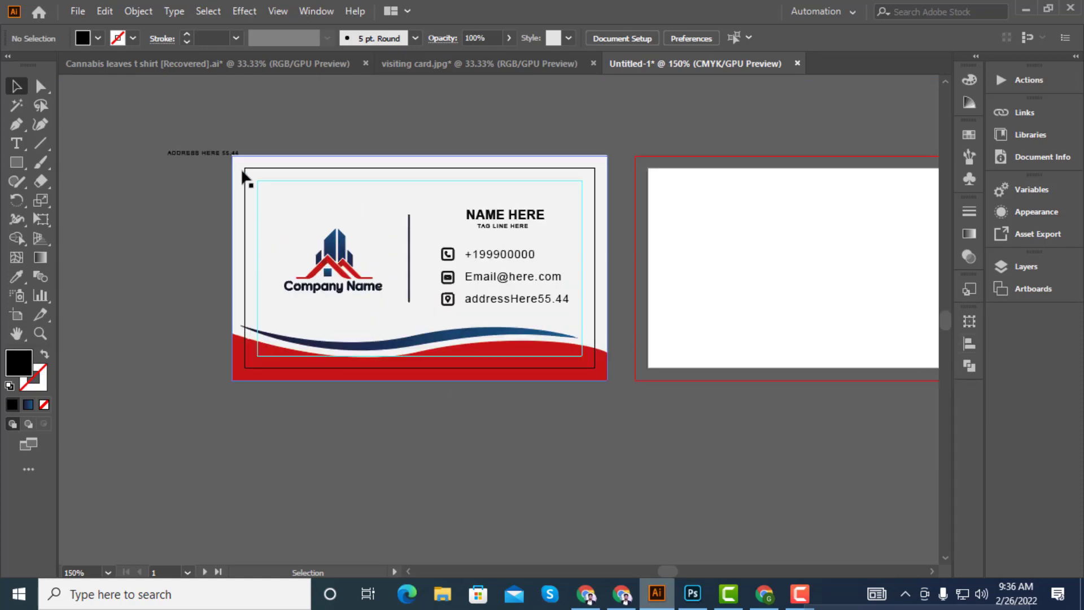
left_click(201, 160)
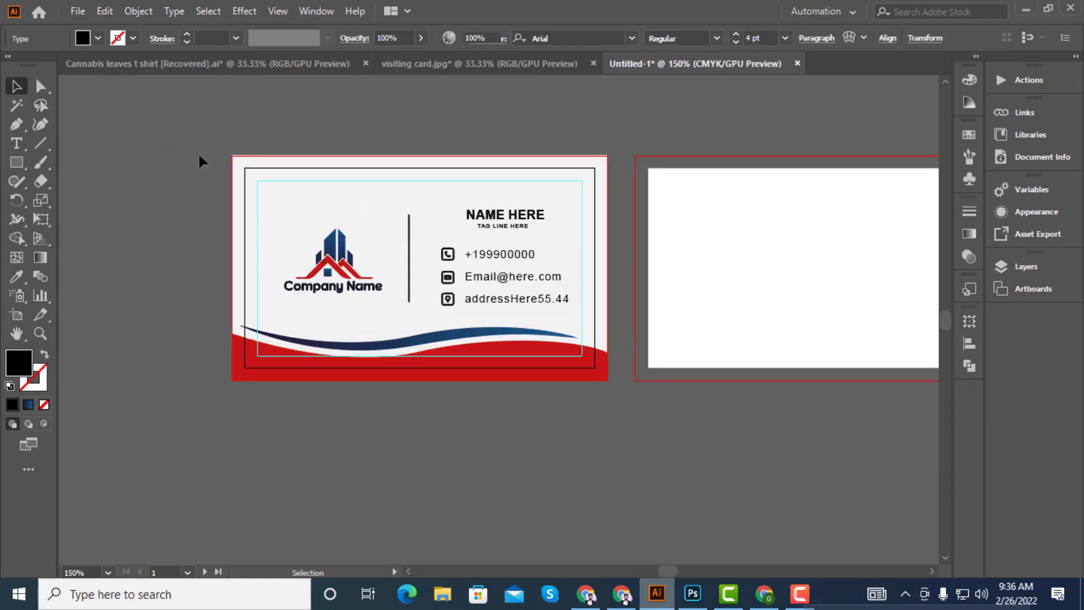
key("Delete")
Select the front card's complete artwork and copy it
left_click_drag(184, 125, 330, 219)
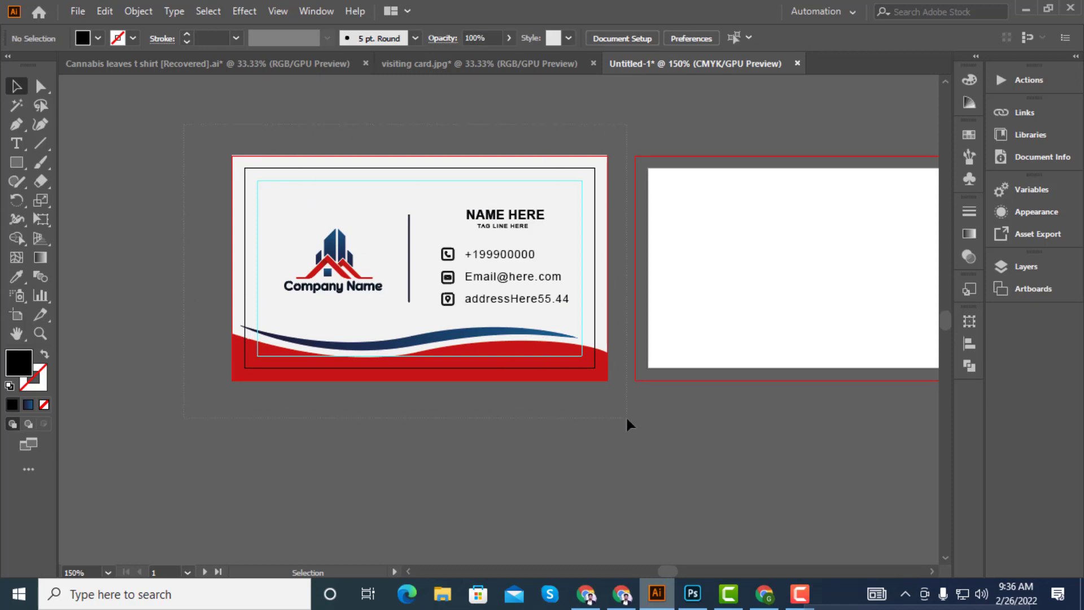
left_click_drag(629, 423, 628, 424)
key("ctrl+s")
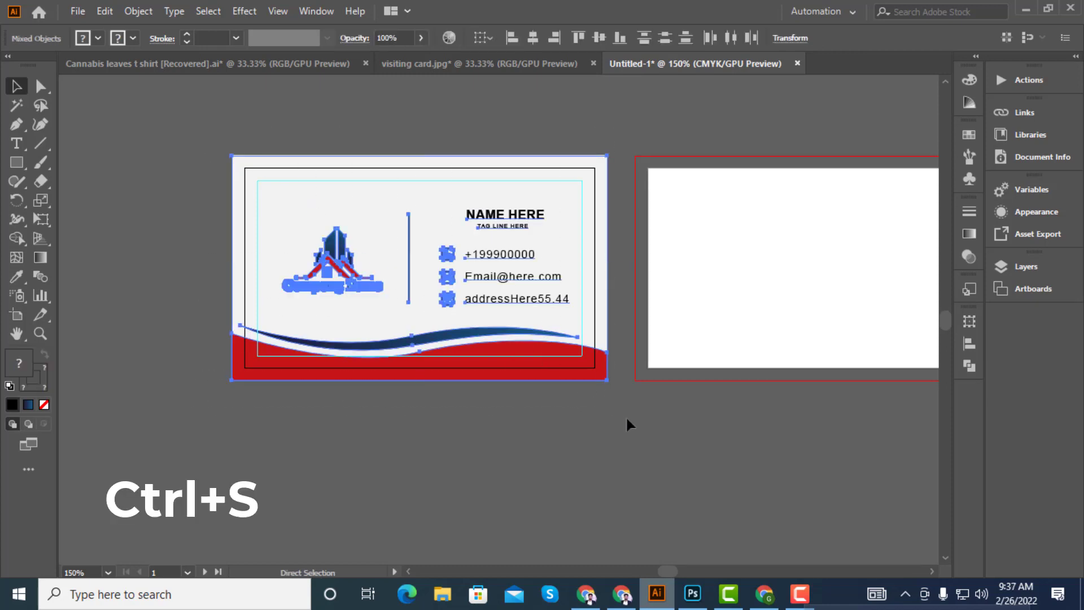
key("v")
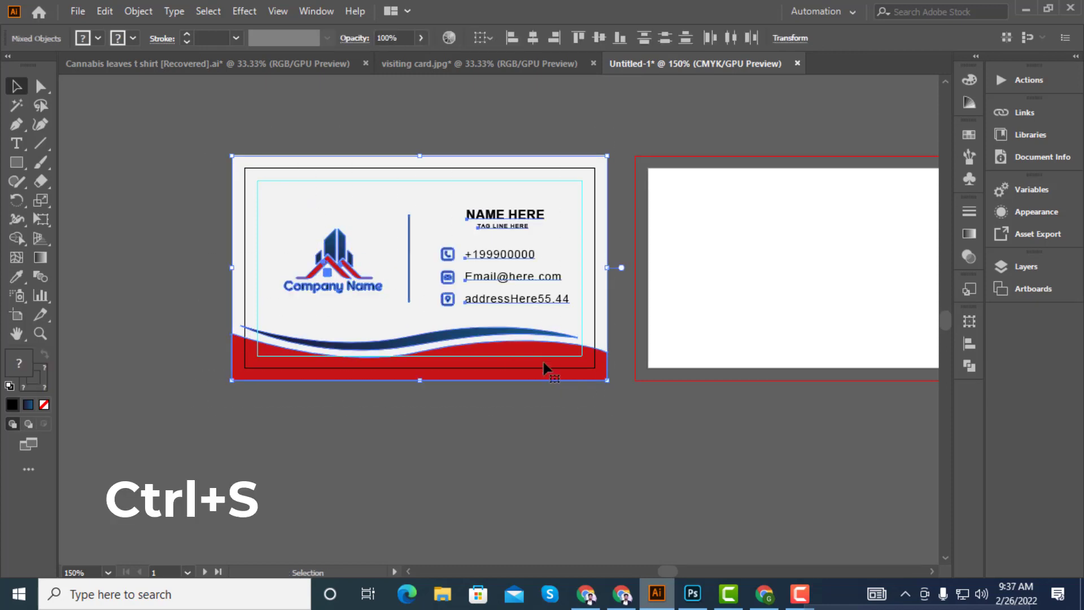
Switch to Photoshop and delete the old card design layer in Rectangle 11.psb
left_click(680, 582)
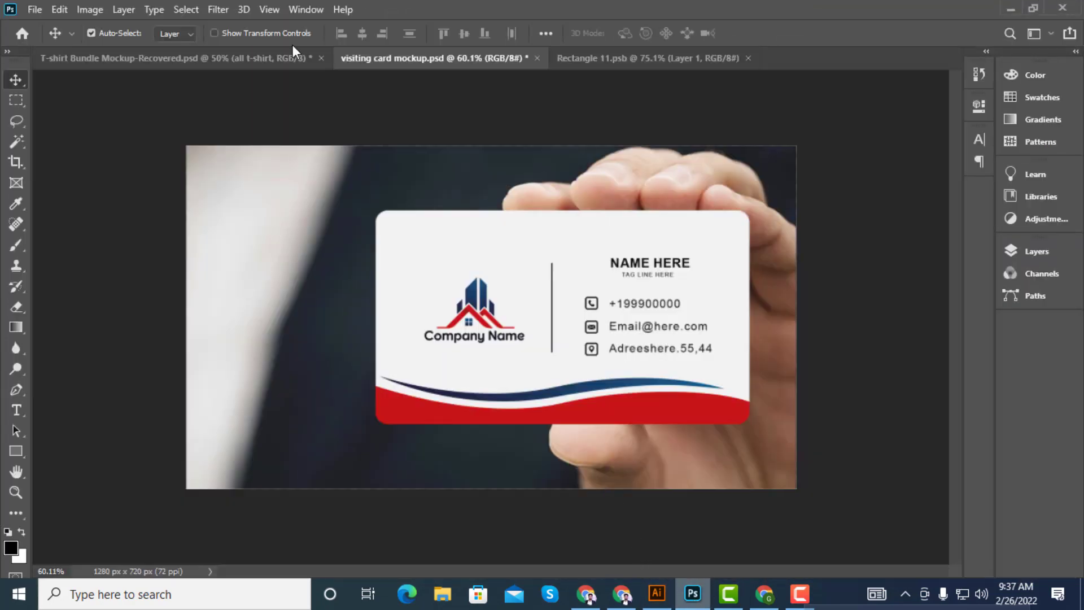
left_click(602, 59)
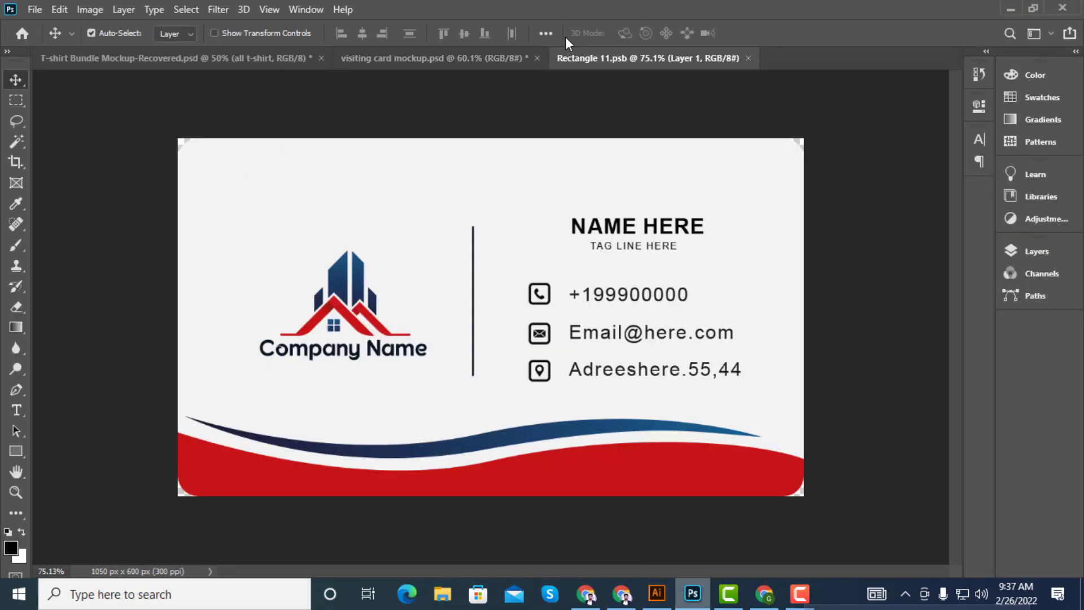
left_click(1041, 252)
key("Delete")
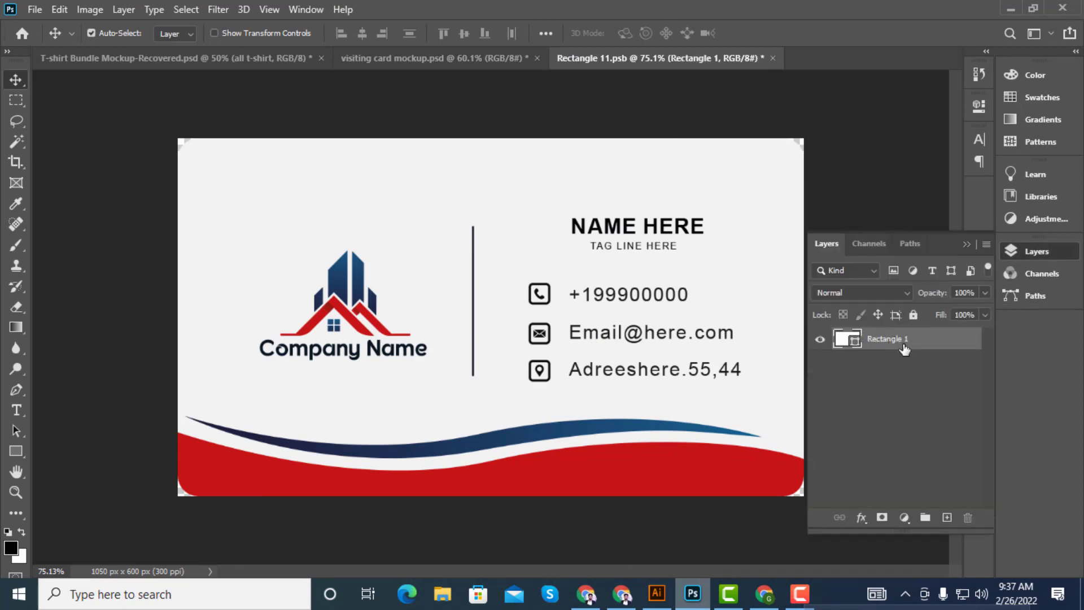
Paste the copied card artwork as Pixels and enlarge it to cover the whole canvas
key("ctrl+v")
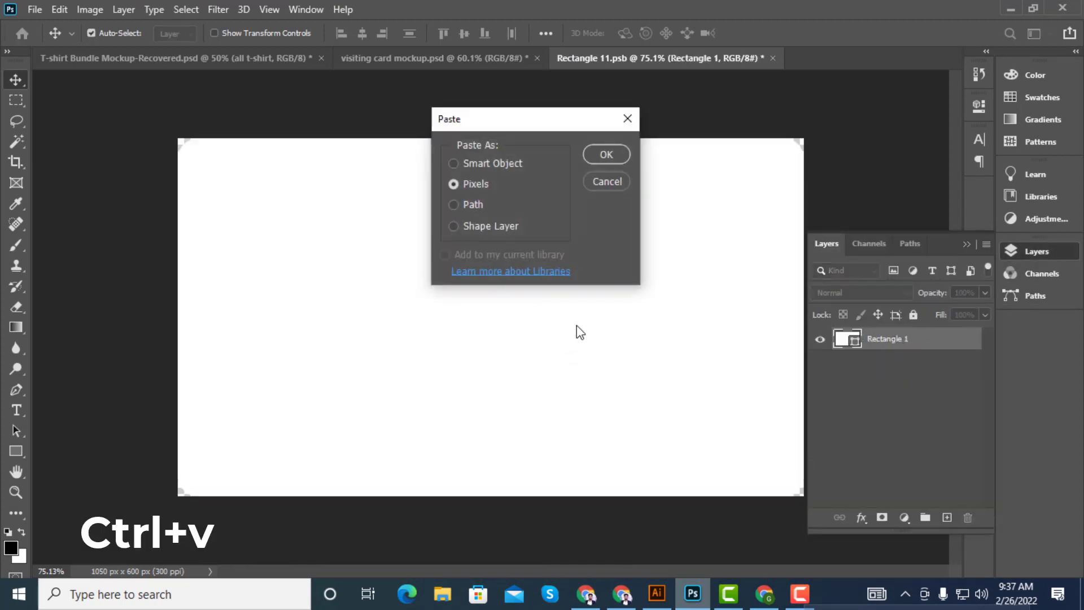
left_click(601, 157)
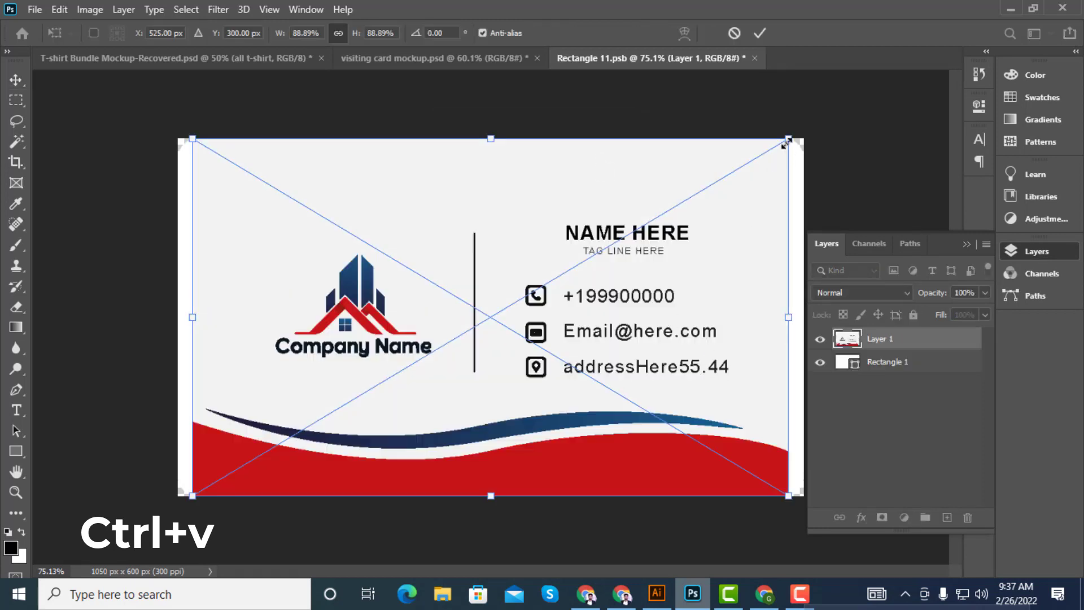
left_click_drag(787, 140, 814, 133)
key("Return")
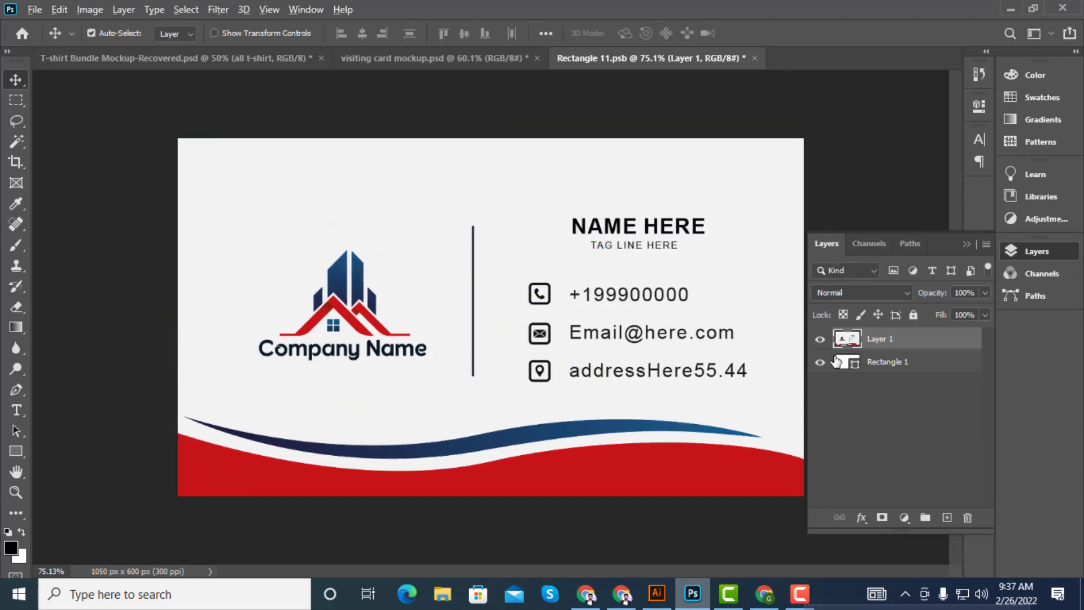
Clip the pasted card layer to Rectangle 1 and save Rectangle 11.psb to update visiting card mockup.psd
left_click(833, 345, "alt")
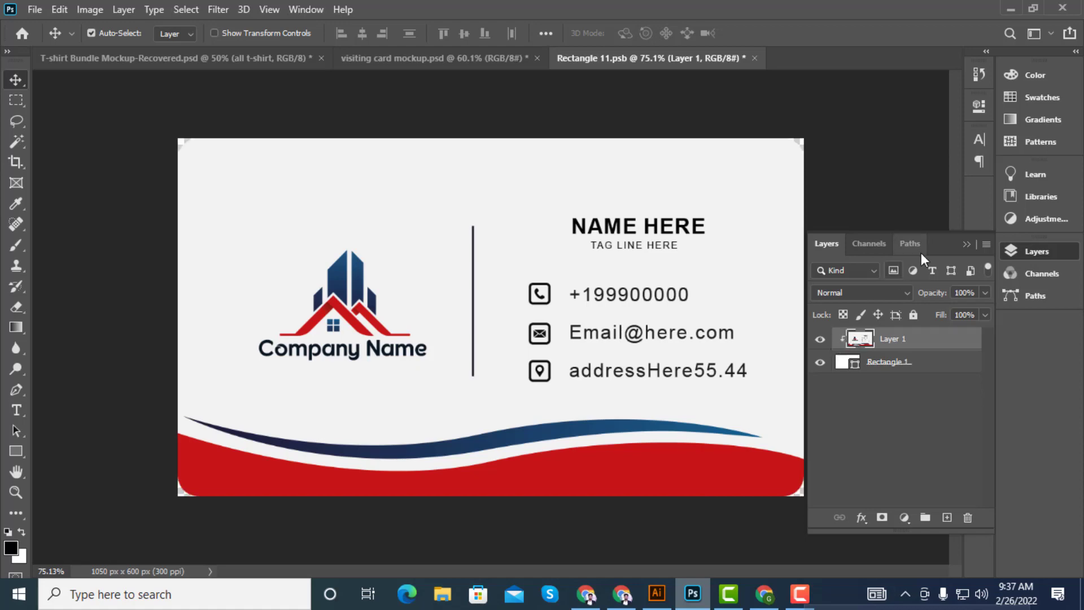
left_click(966, 244)
key("ctrl")
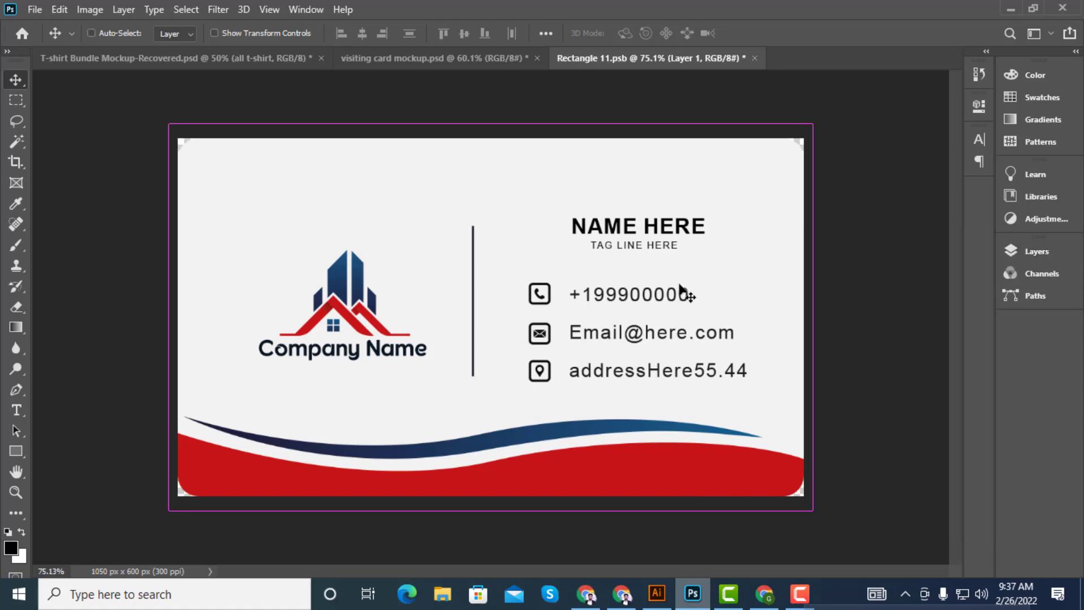
key("ctrl+s")
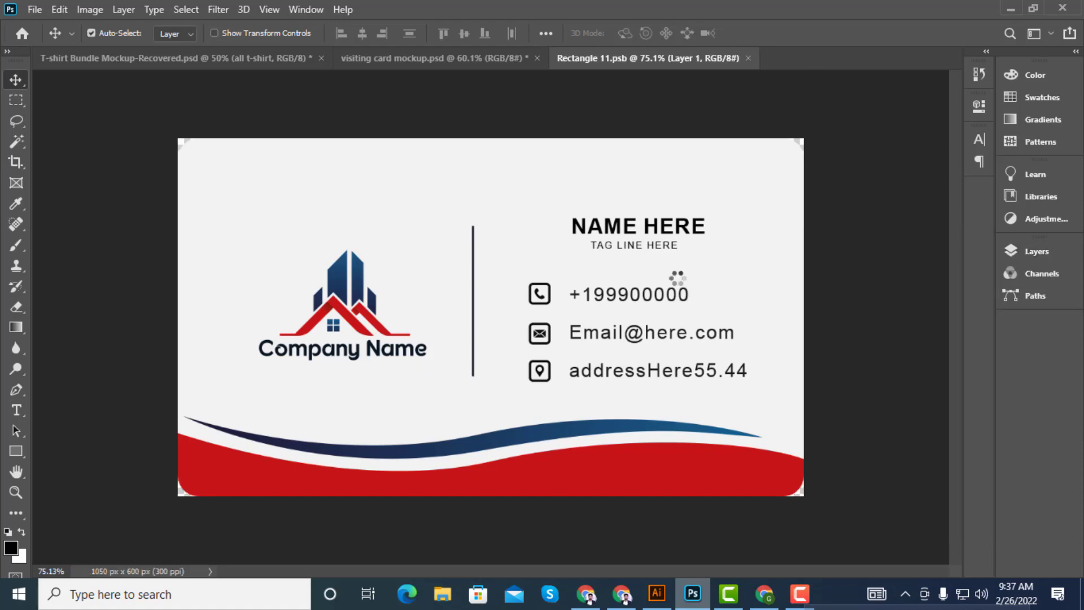
left_click(483, 63)
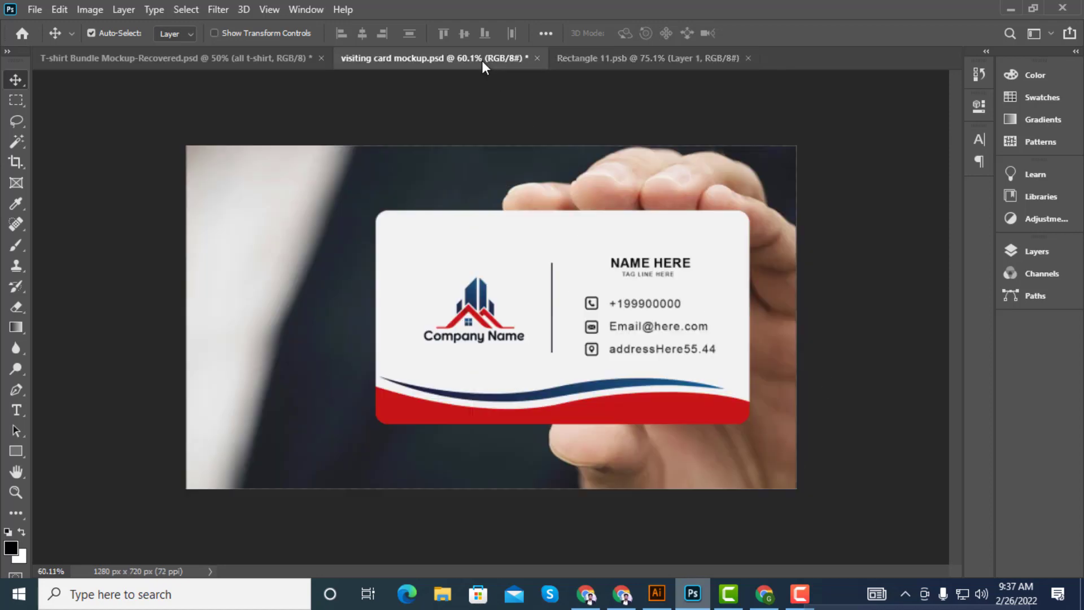